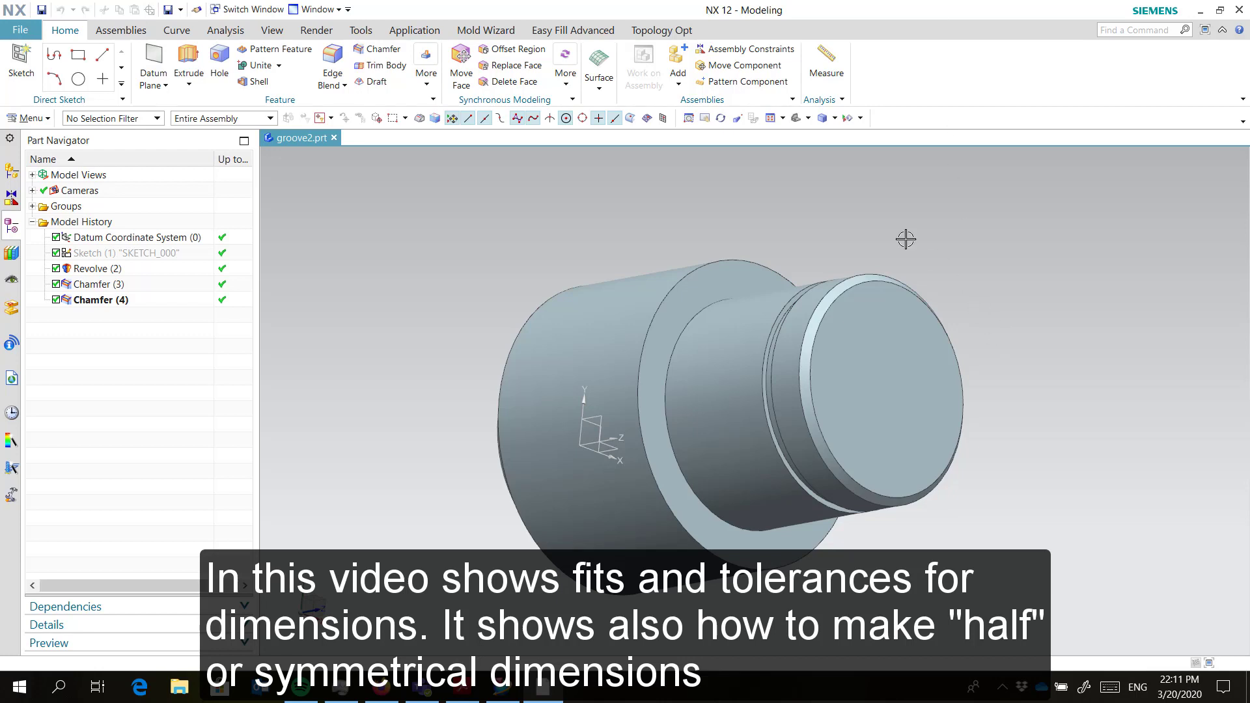
{"action": "middle_click_drag", "start_coordinate": [717, 226], "coordinate": [768, 212]}
{"action": "left_click", "coordinate": [920, 314]}
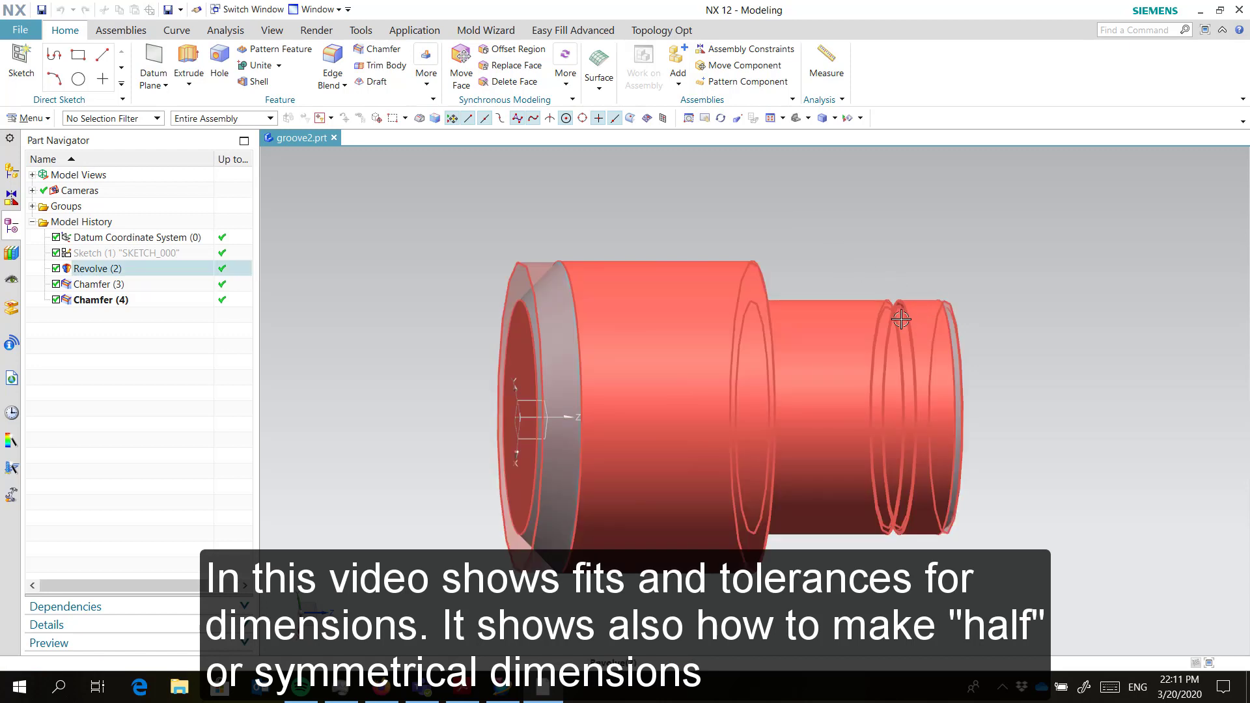
{"action": "left_click", "coordinate": [838, 246]}
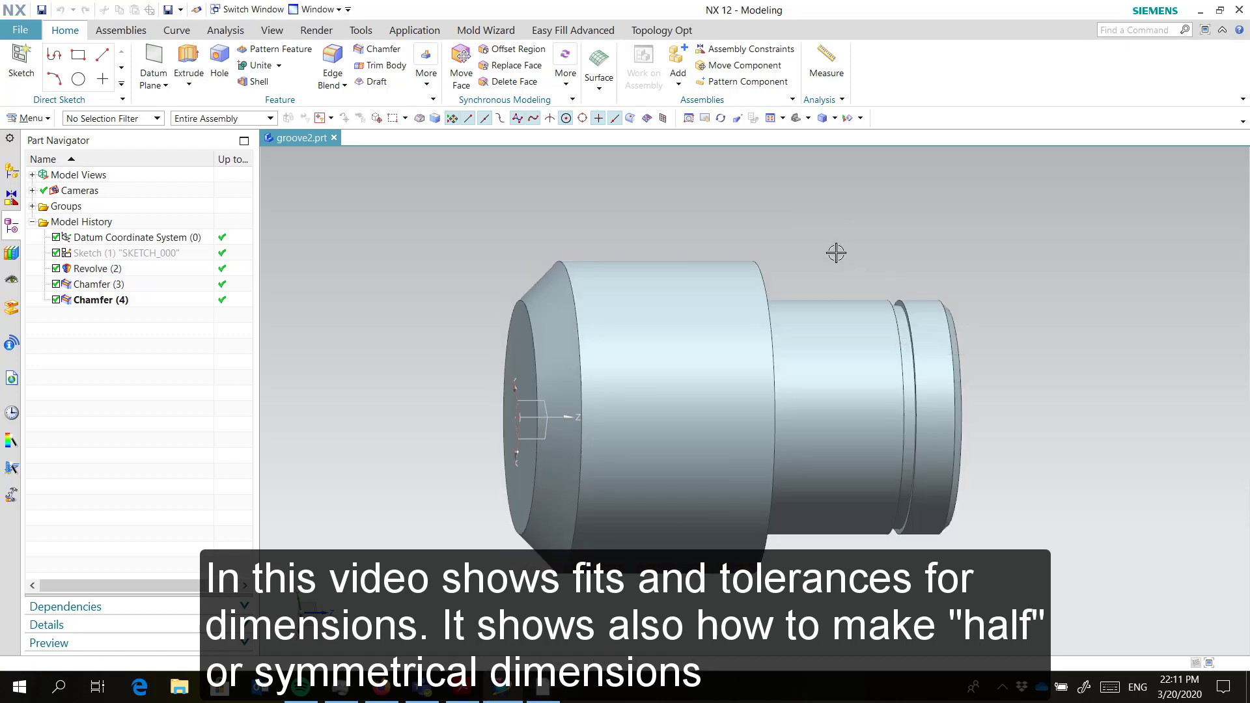
{"action": "middle_click_drag", "start_coordinate": [836, 253], "coordinate": [790, 234], "text": "shift"}
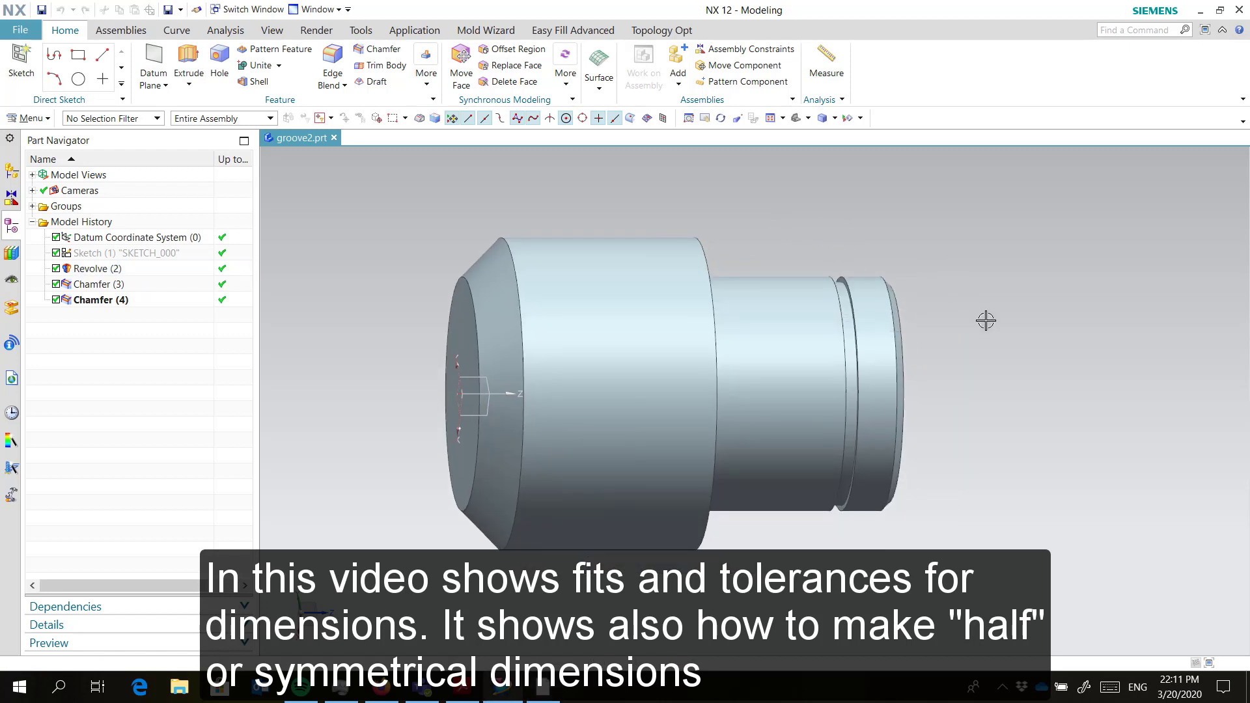
{"action": "middle_click_drag", "start_coordinate": [982, 318], "coordinate": [956, 315]}
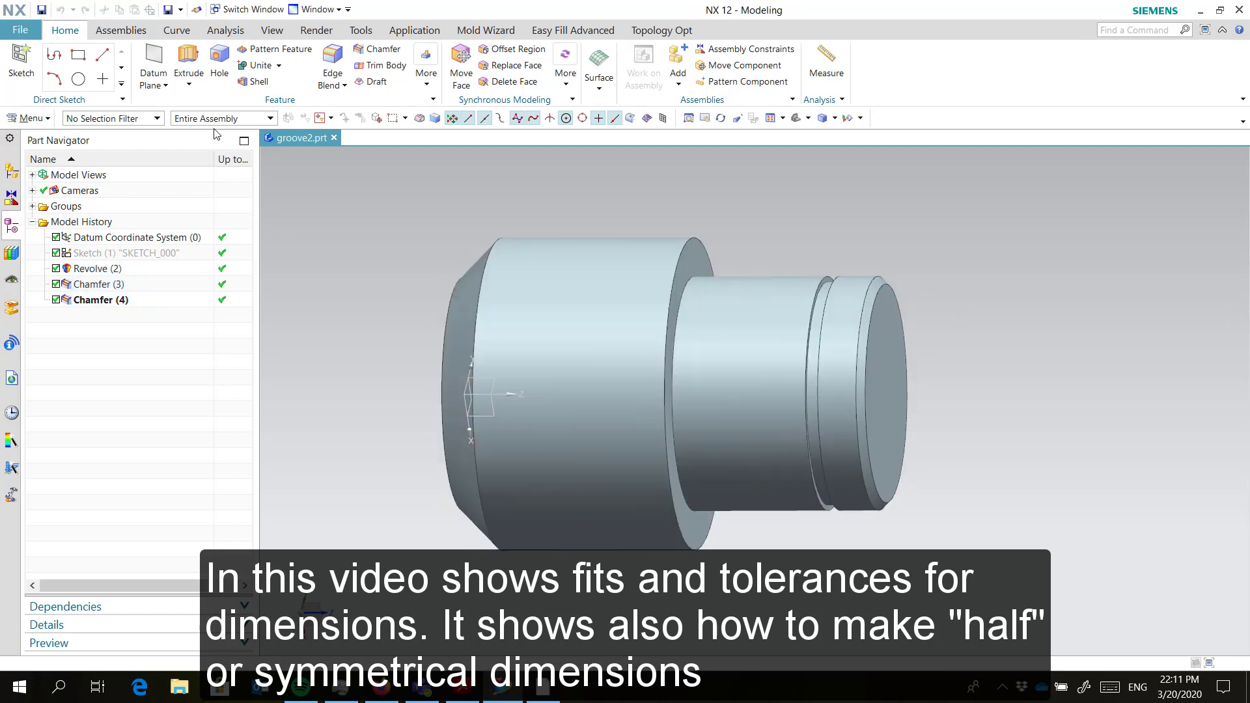
- Switch to Drafting and create a sheet from the Fontys A3 kader template, skipping the automatic view creation
{"action": "left_click", "coordinate": [413, 31]}
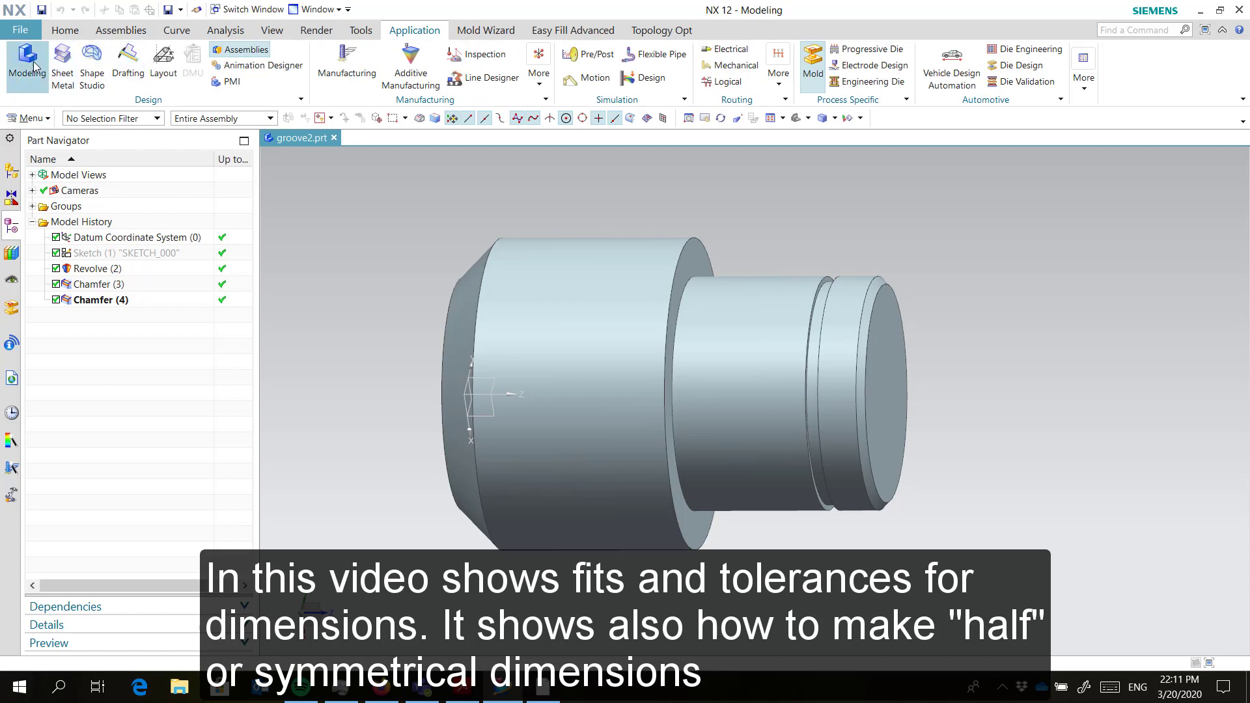
{"action": "left_click", "coordinate": [133, 72]}
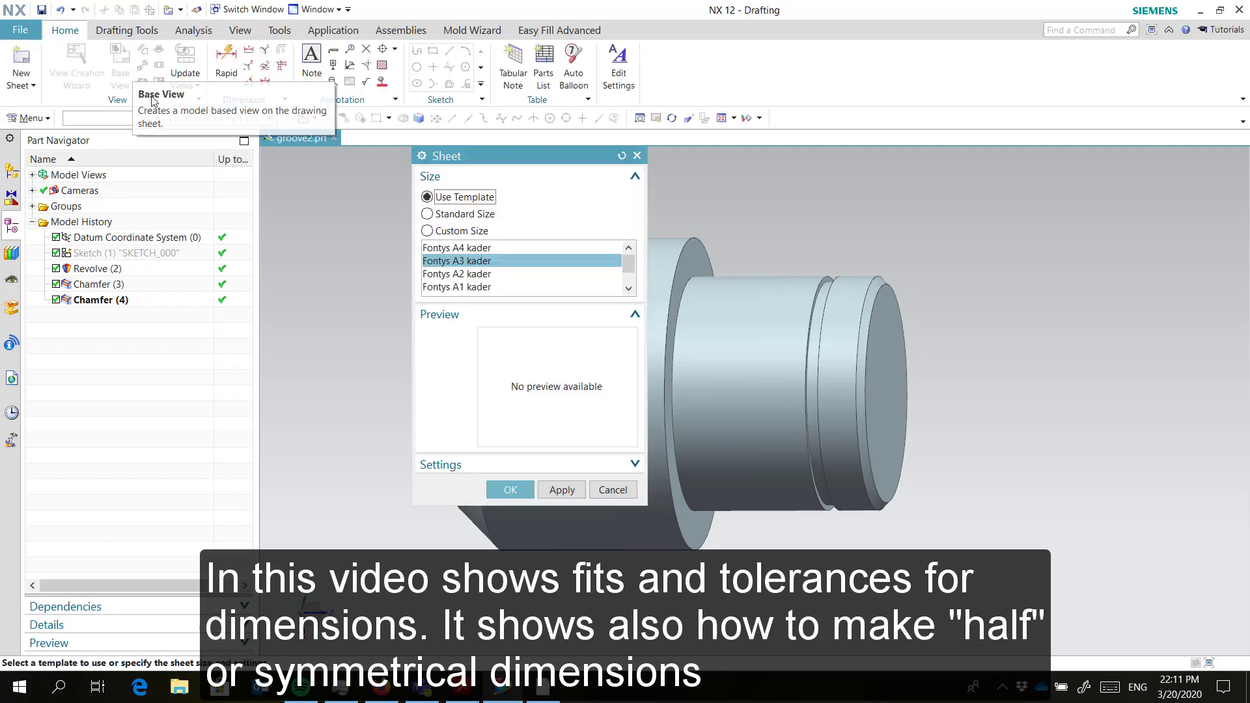
{"action": "left_click", "coordinate": [514, 494]}
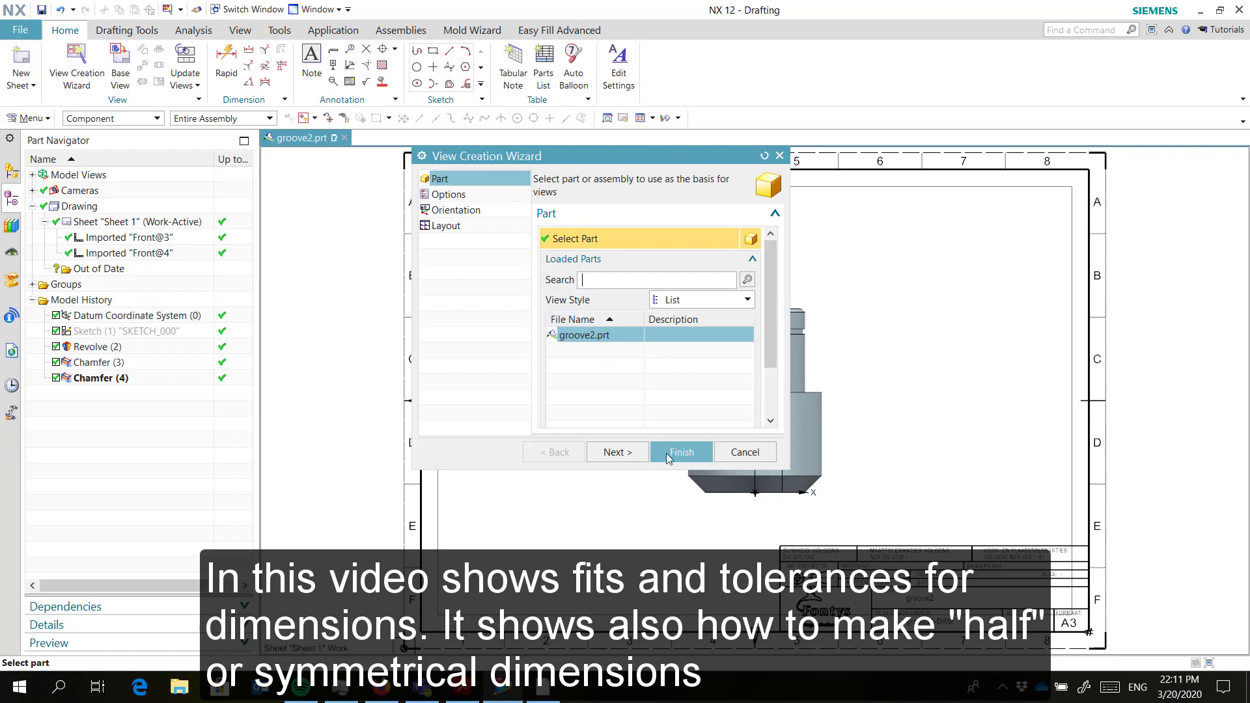
{"action": "left_click", "coordinate": [747, 454]}
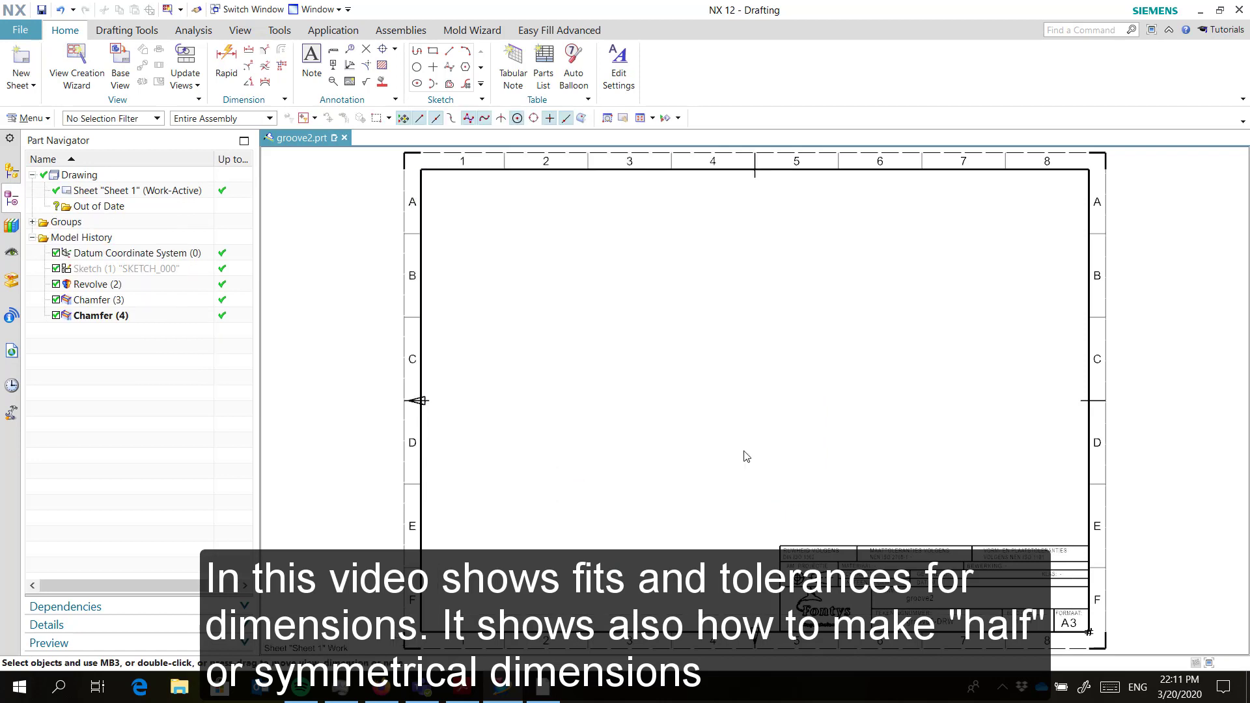
- Start a base view of groove2.prt and orient it as a straight side view with the shaft axis horizontal
{"action": "left_click", "coordinate": [124, 69]}
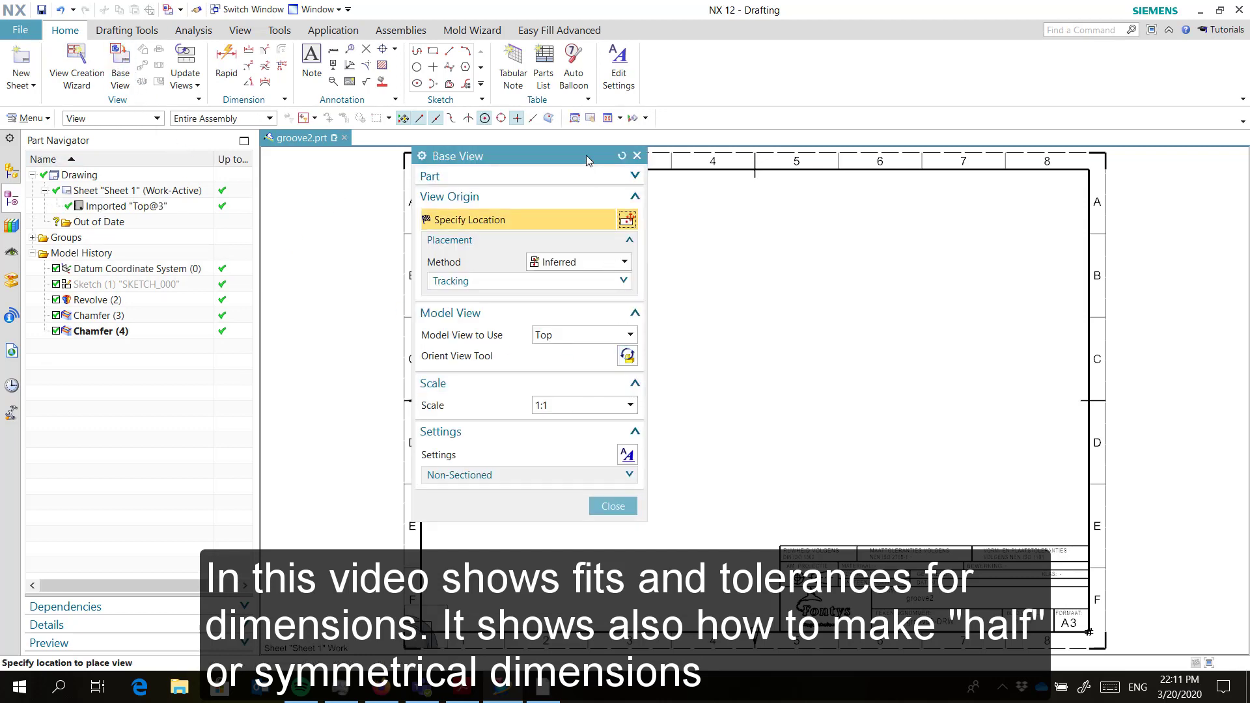
{"action": "left_click_drag", "start_coordinate": [586, 155], "coordinate": [495, 156]}
{"action": "left_click", "coordinate": [536, 356]}
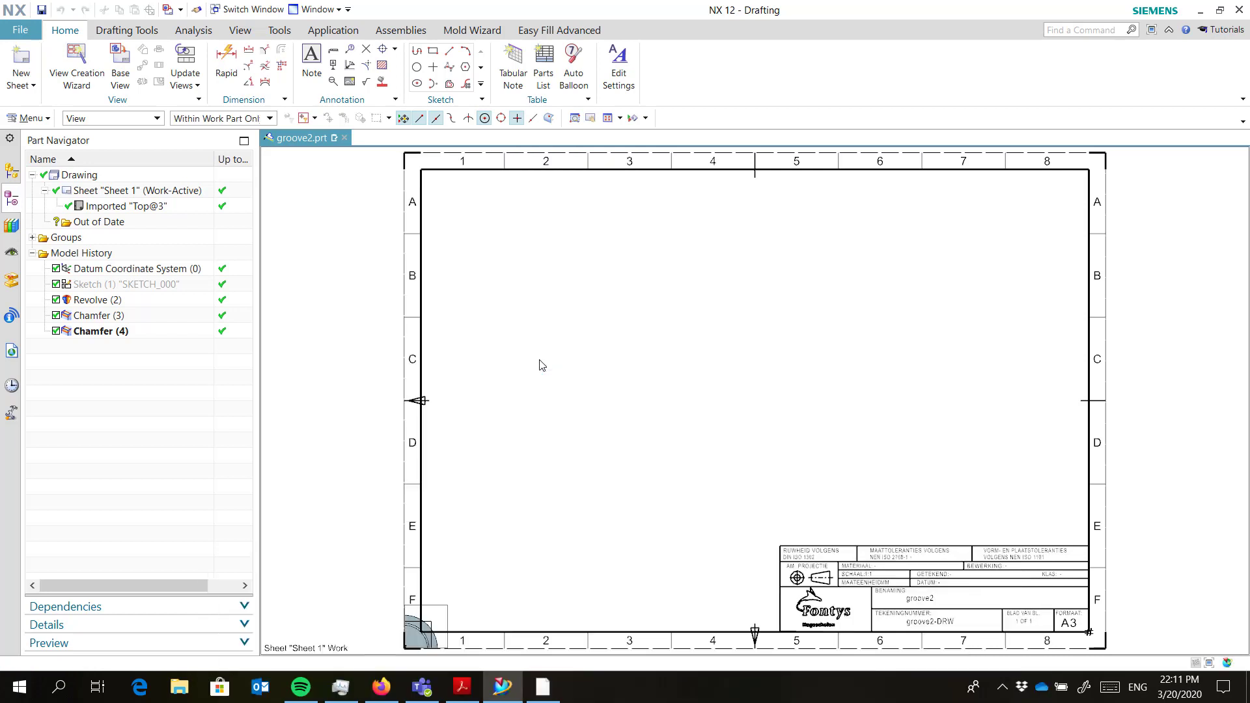
{"action": "middle_click_drag", "start_coordinate": [1119, 561], "coordinate": [1174, 553]}
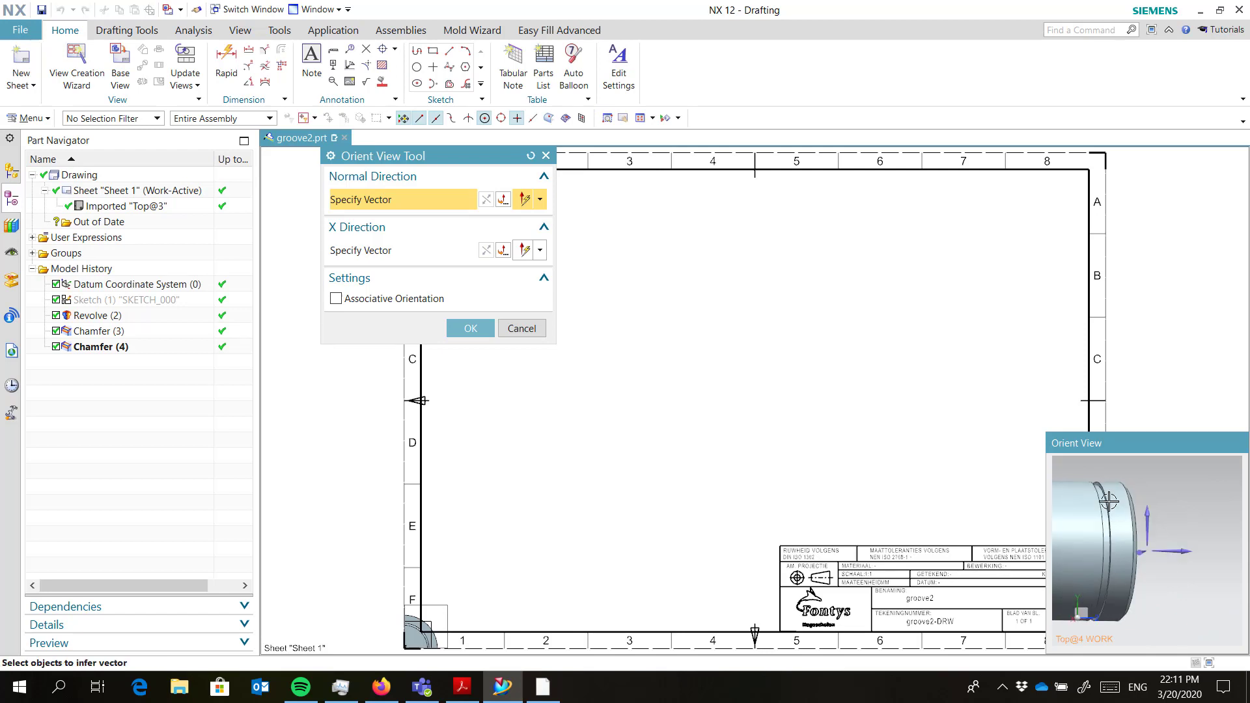
{"action": "right_click", "coordinate": [1089, 472]}
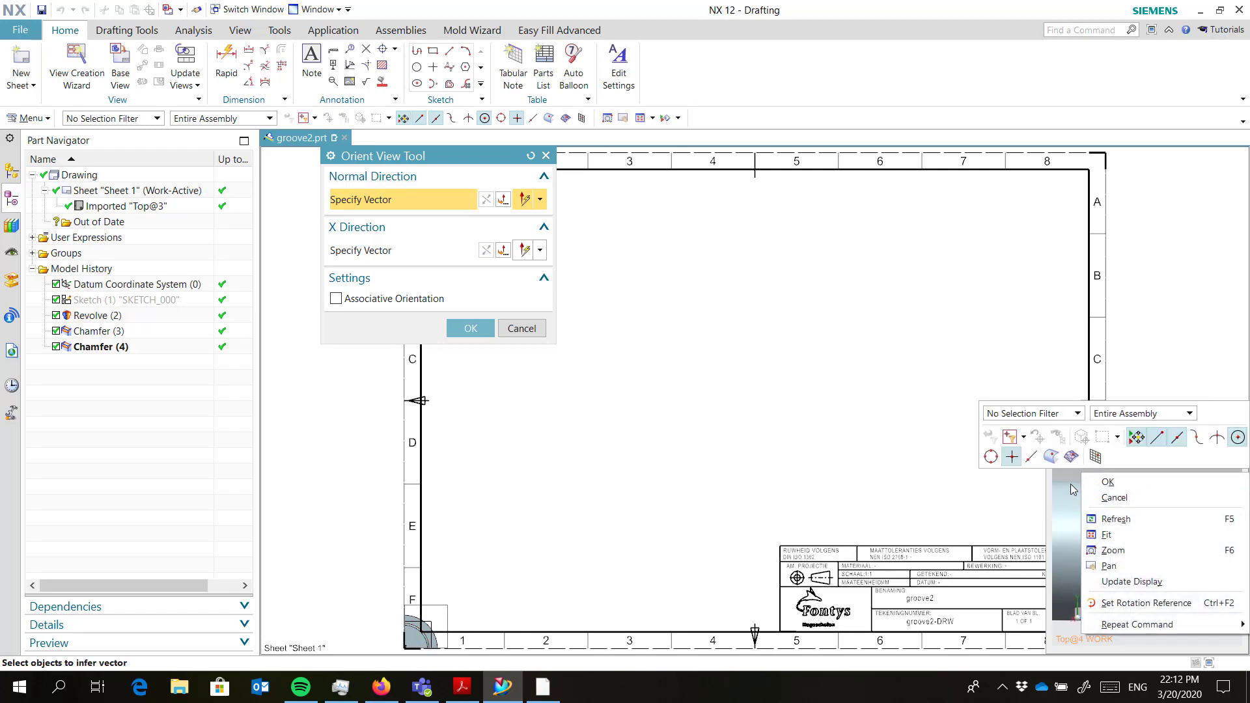
{"action": "left_click", "coordinate": [1065, 482]}
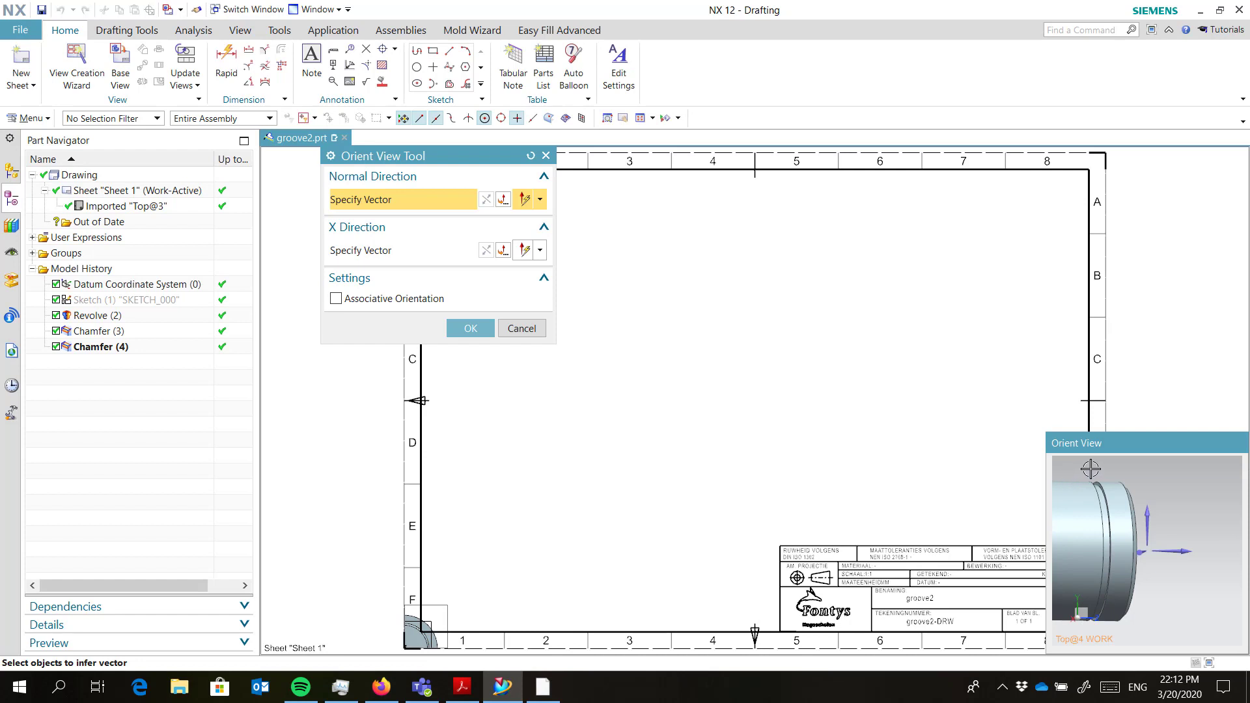
{"action": "key", "text": "F8"}
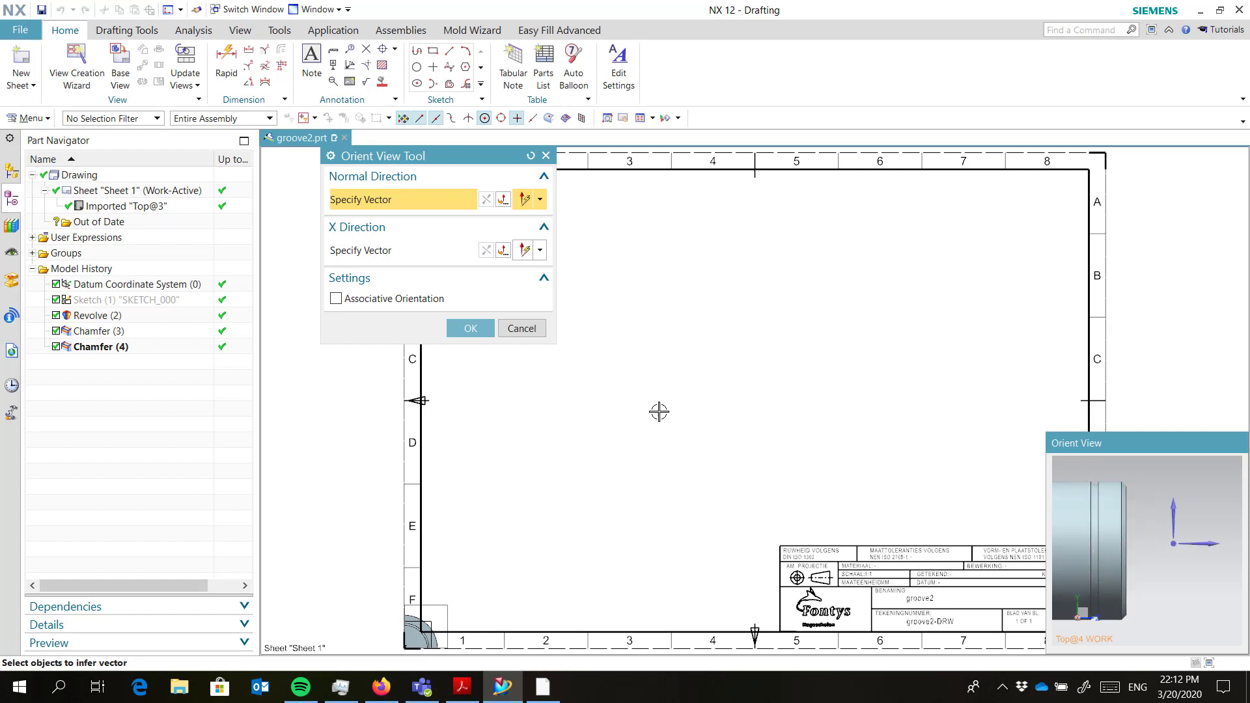
{"action": "left_click", "coordinate": [469, 329]}
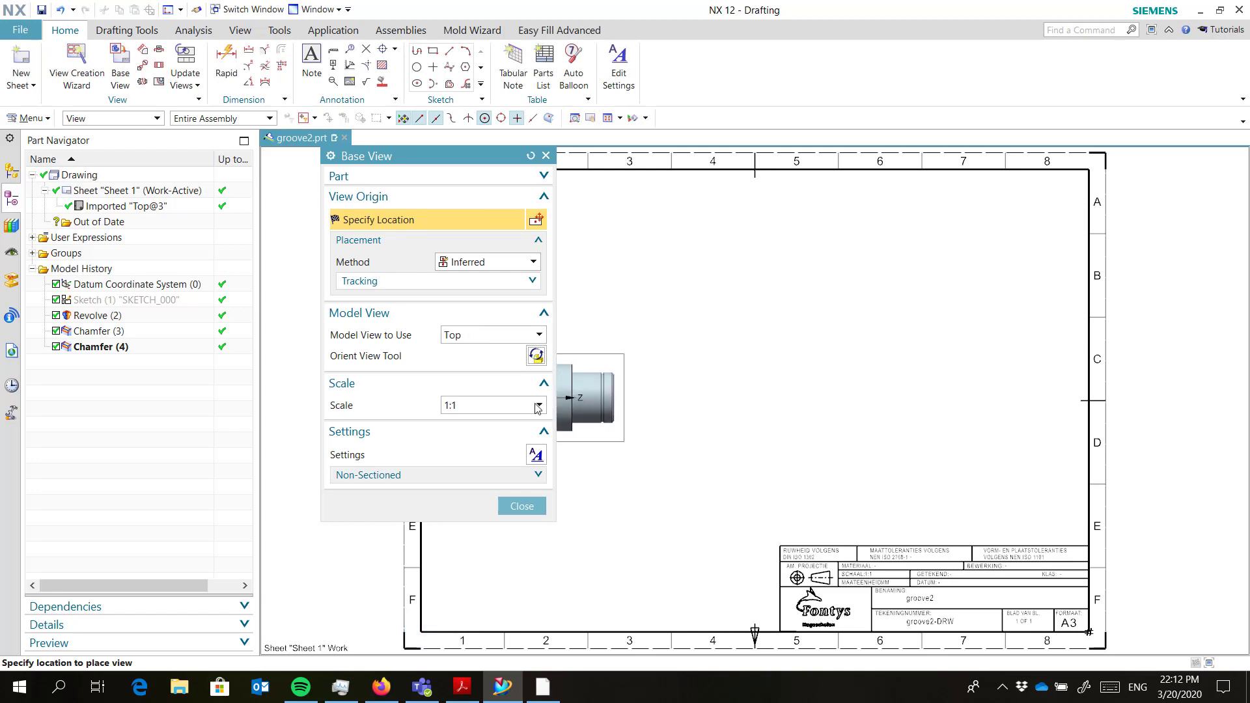
- Set the base view scale to 2:1 and place it in the sheet's left half, without adding a projected view
{"action": "left_click", "coordinate": [540, 407]}
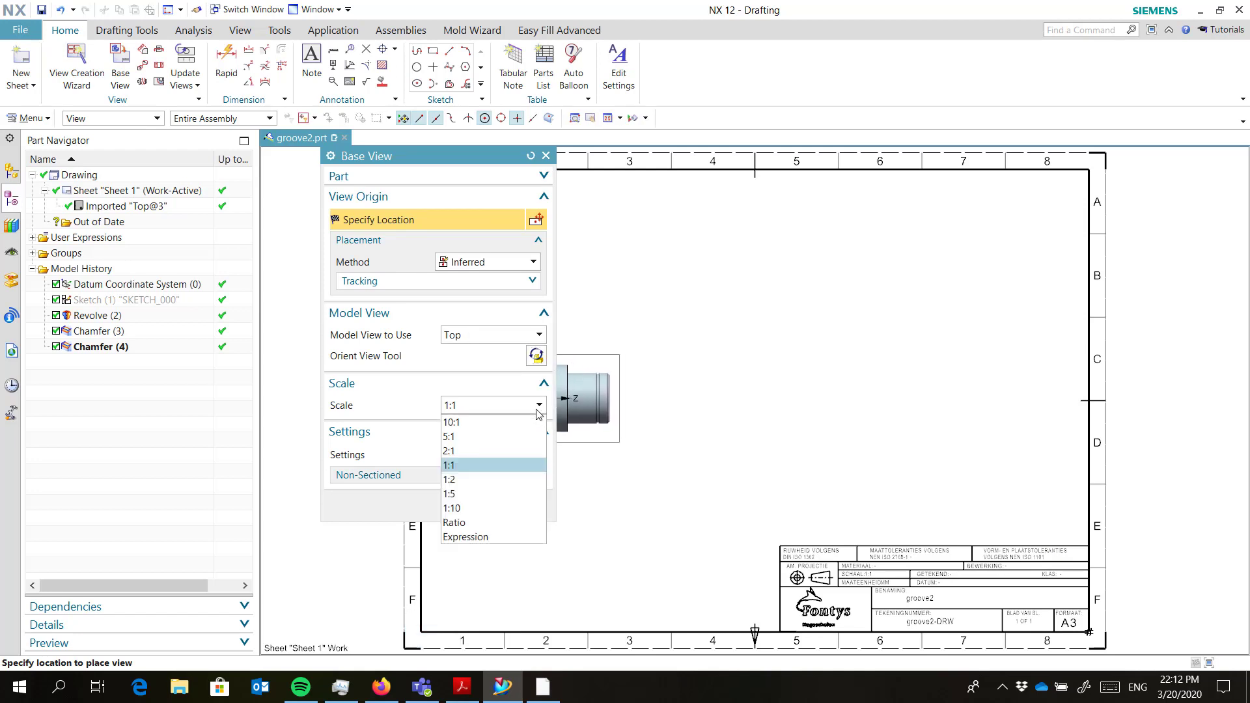
{"action": "left_click", "coordinate": [519, 438]}
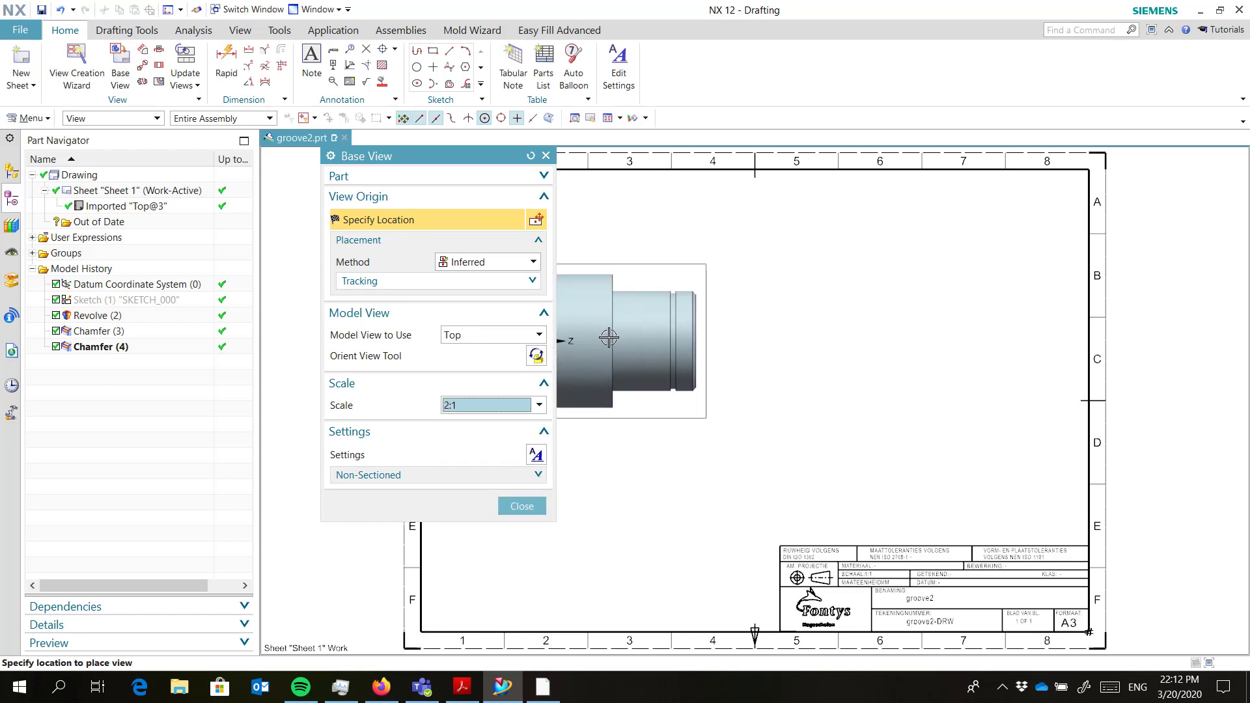
{"action": "left_click", "coordinate": [609, 382]}
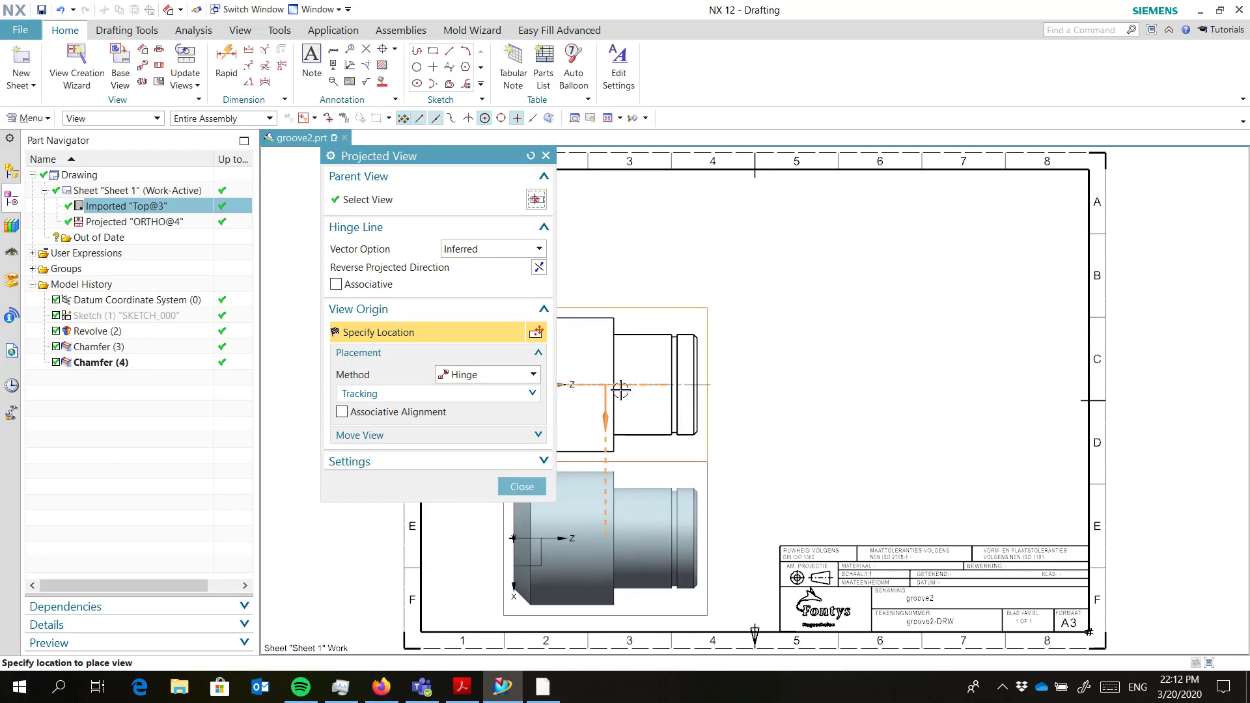
{"action": "left_click", "coordinate": [521, 487]}
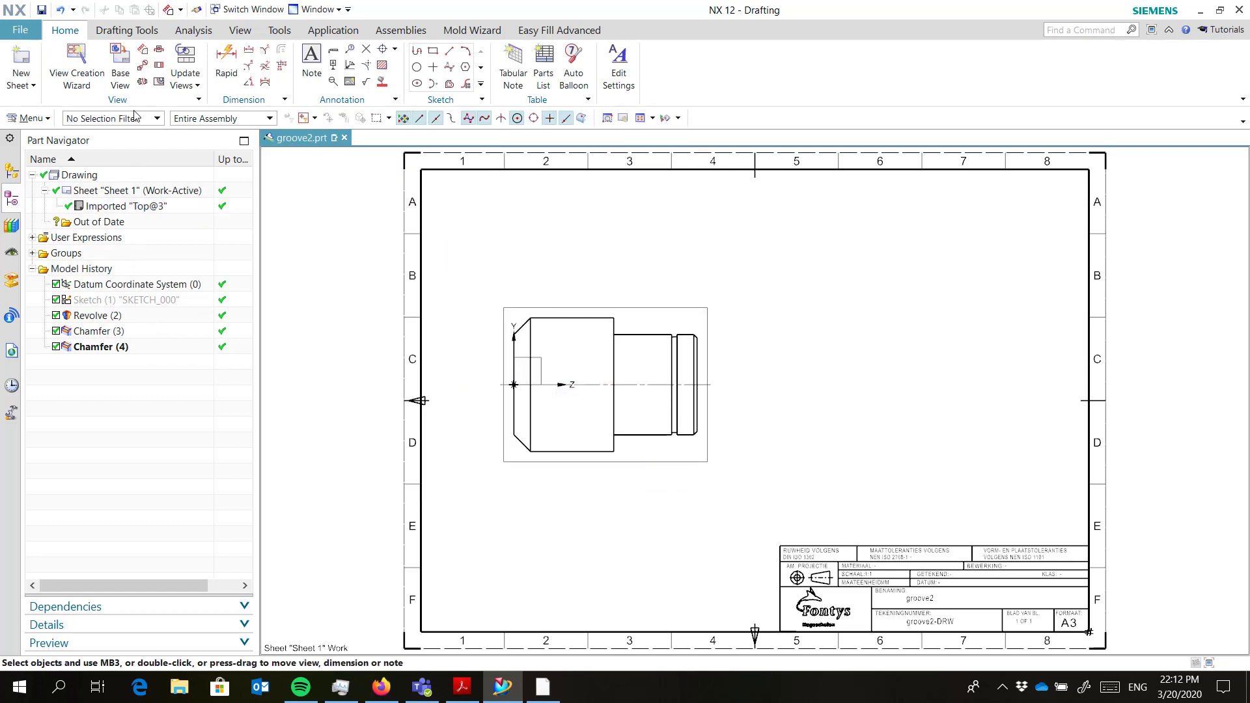
- Create a circular 5:1 detail view around the groove and chamfered end, placed right of the base view on the sheet
{"action": "left_click", "coordinate": [143, 73]}
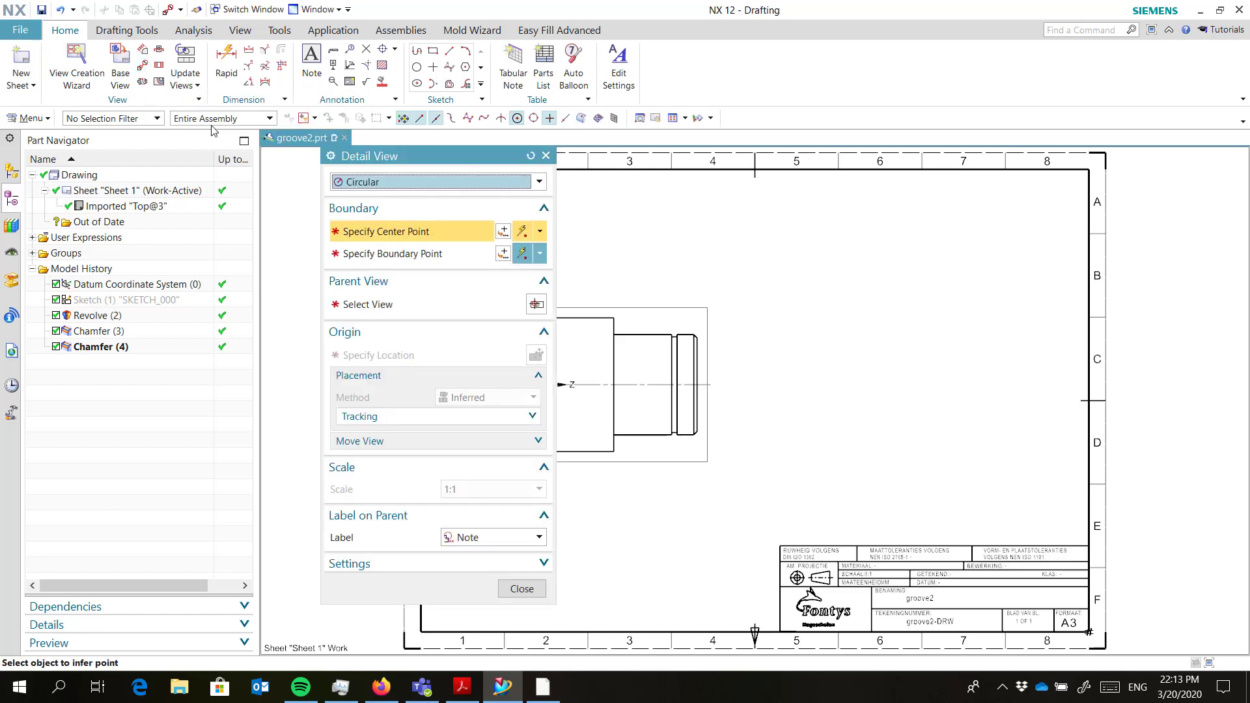
{"action": "scroll", "coordinate": [683, 345], "scroll_direction": "up", "scroll_amount": 5}
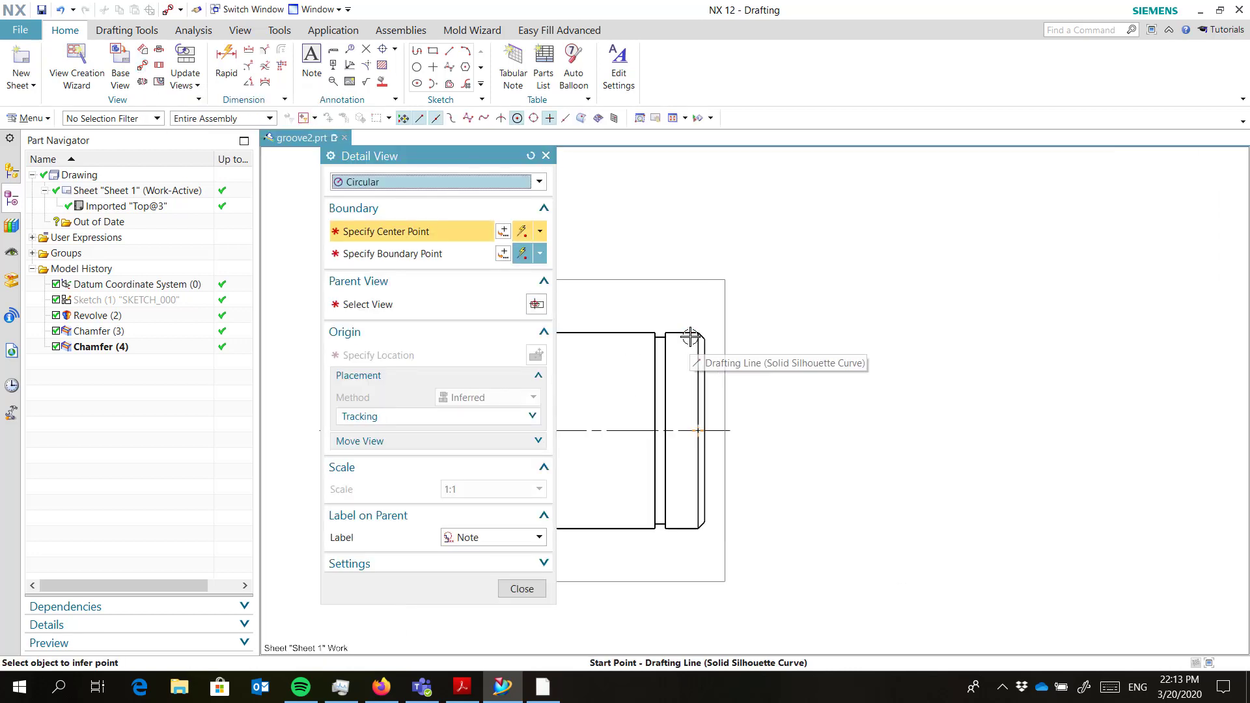
{"action": "left_click", "coordinate": [679, 382]}
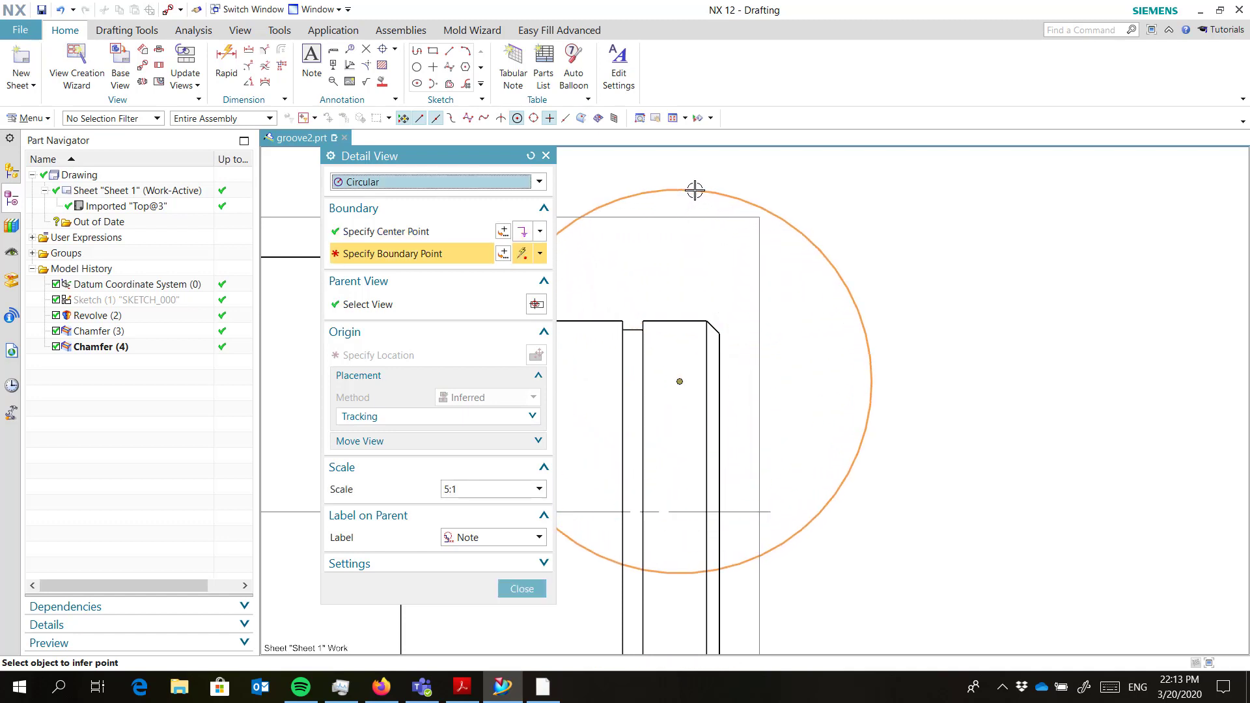
{"action": "left_click", "coordinate": [694, 189]}
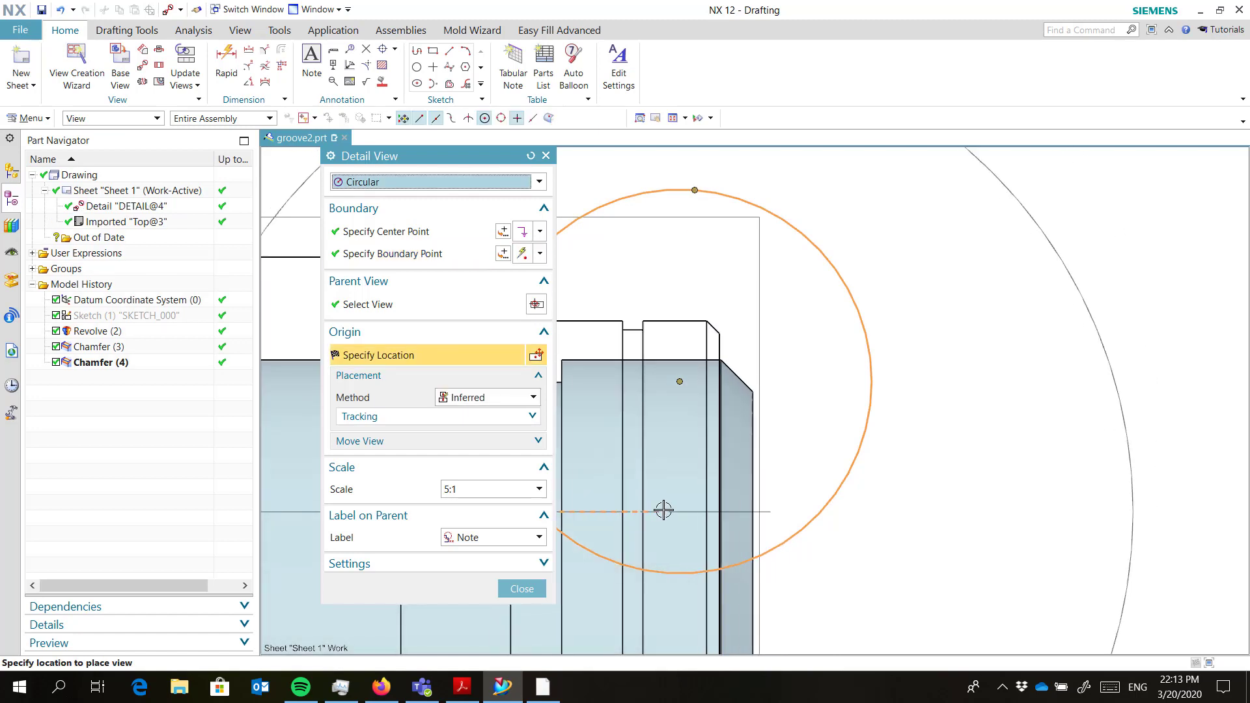
{"action": "scroll", "coordinate": [663, 509], "scroll_direction": "down", "scroll_amount": 7}
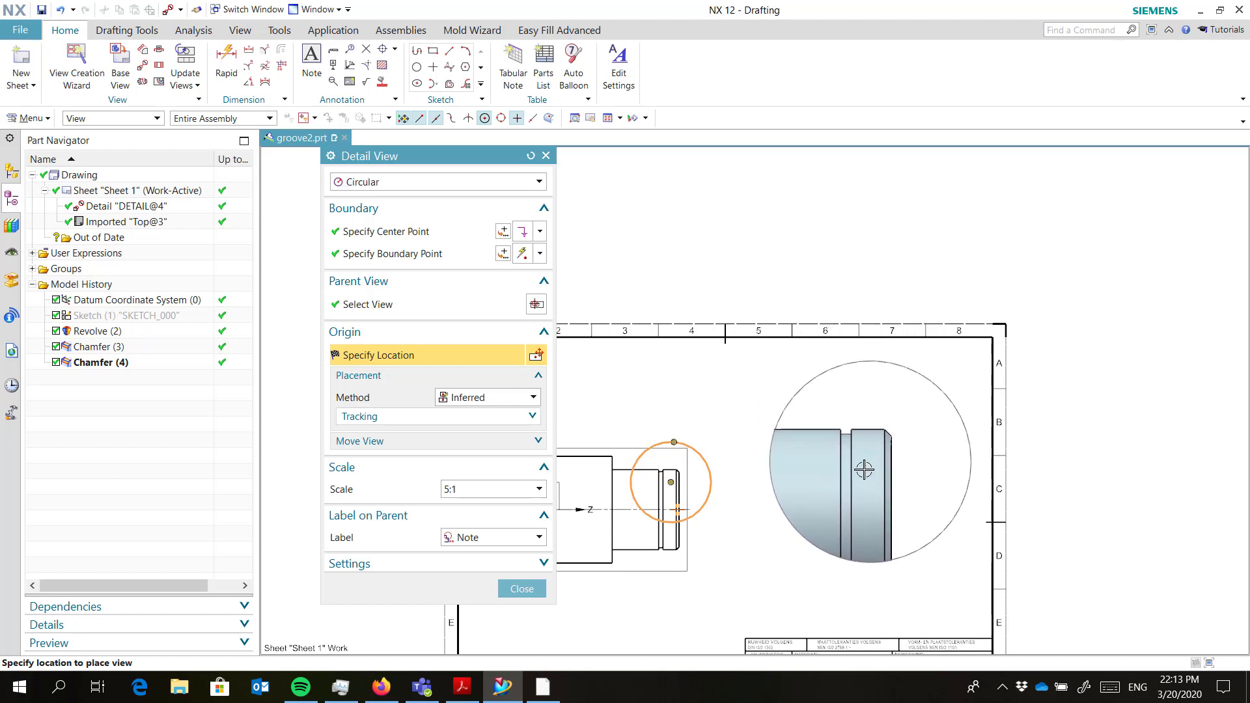
{"action": "left_click", "coordinate": [877, 467]}
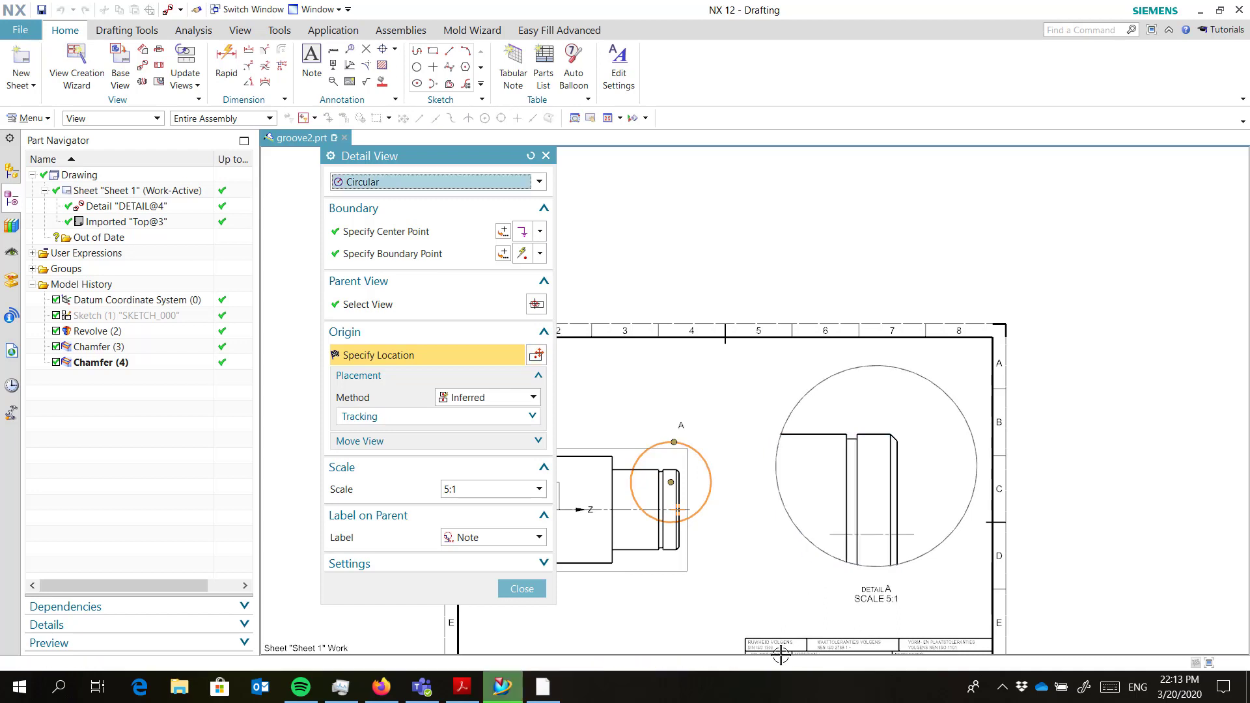
{"action": "left_click", "coordinate": [521, 590]}
{"action": "scroll", "coordinate": [775, 576], "scroll_direction": "down", "scroll_amount": 3}
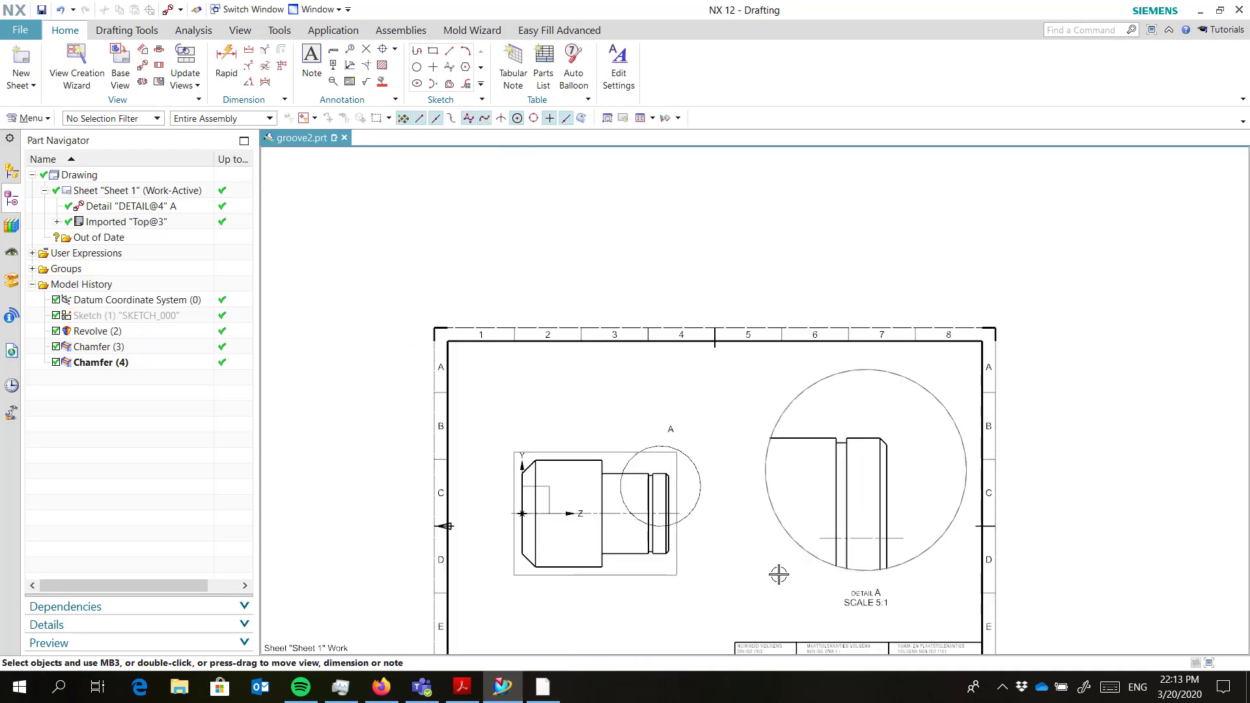
{"action": "scroll", "coordinate": [779, 574], "scroll_direction": "up", "scroll_amount": 3}
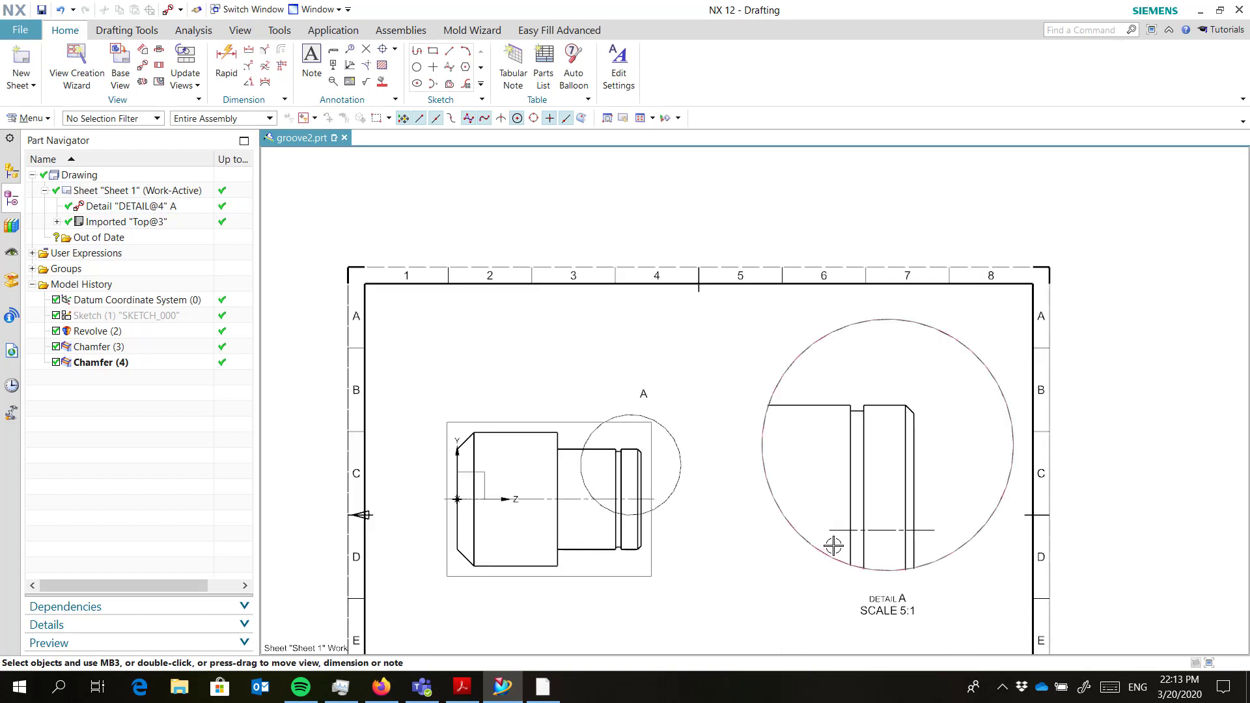
{"action": "left_click", "coordinate": [867, 530]}
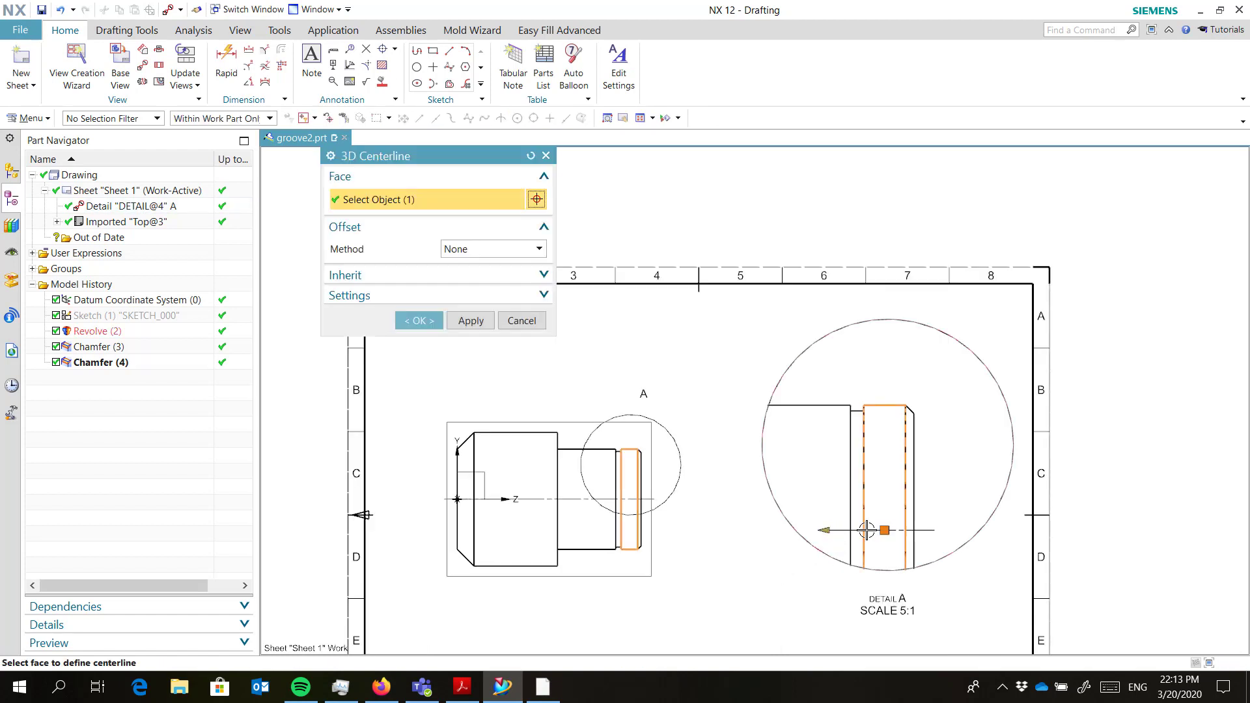
{"action": "left_click_drag", "start_coordinate": [827, 530], "coordinate": [788, 530]}
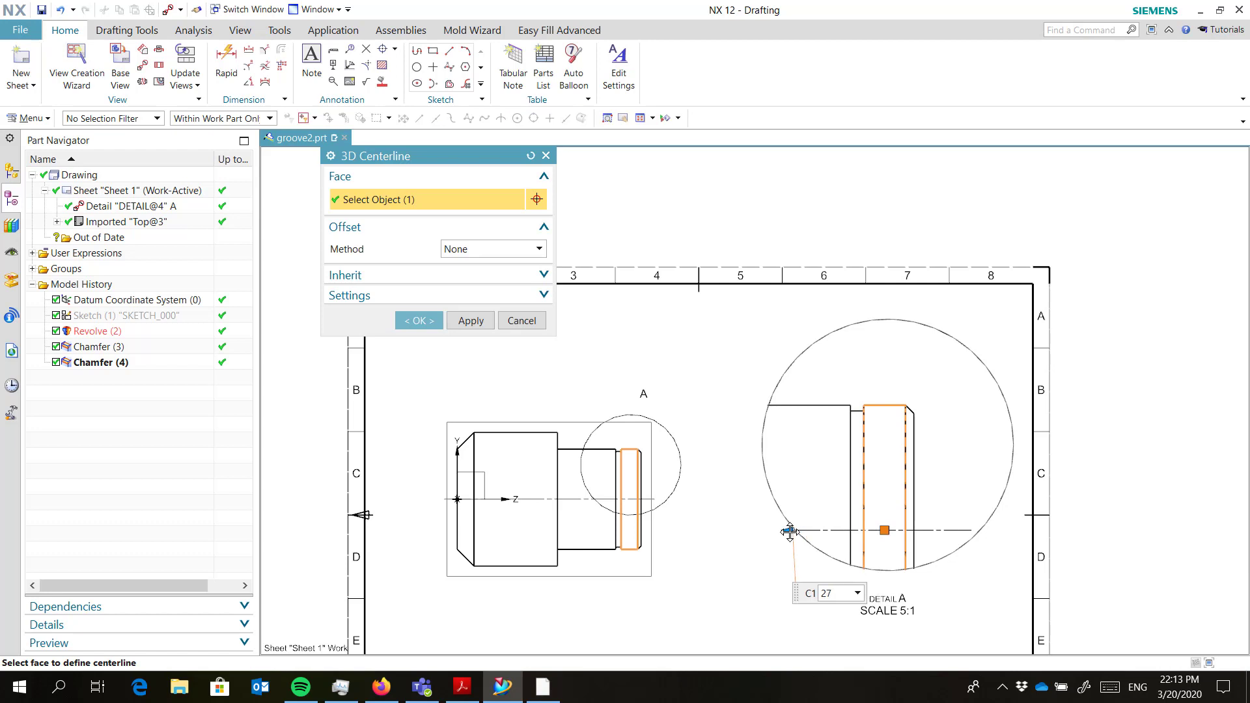
{"action": "key", "text": "Escape"}
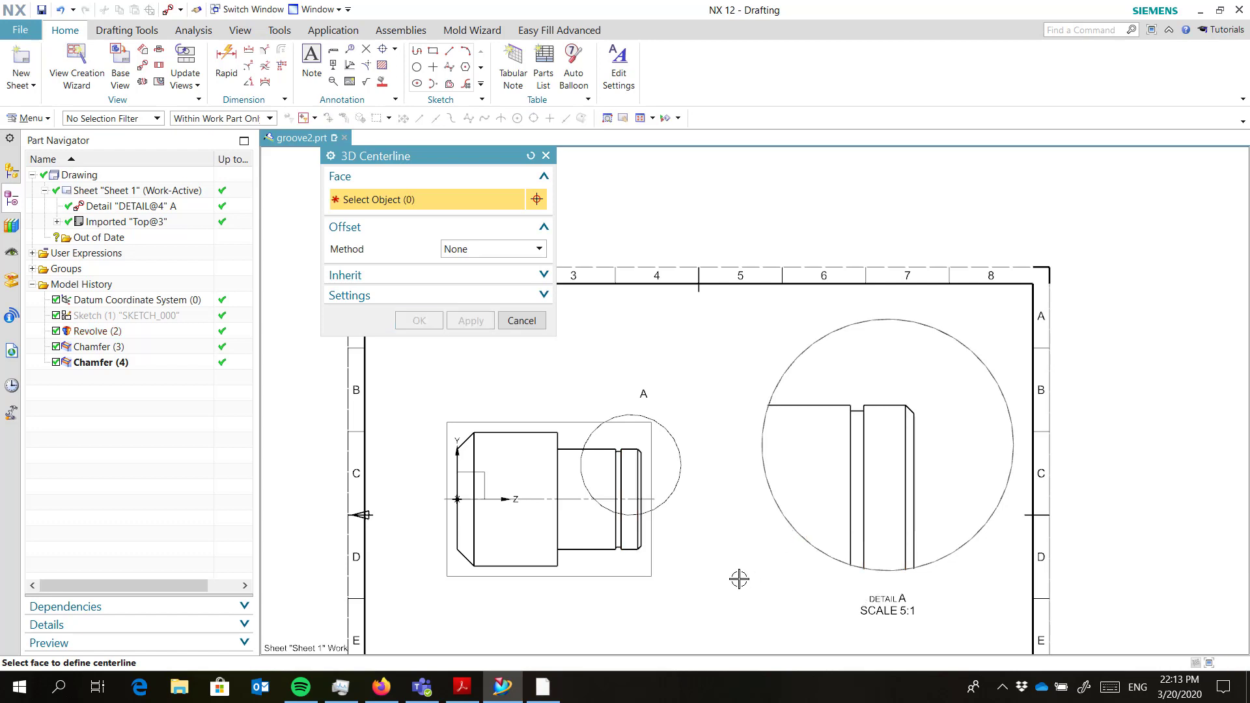
{"action": "left_click", "coordinate": [522, 321]}
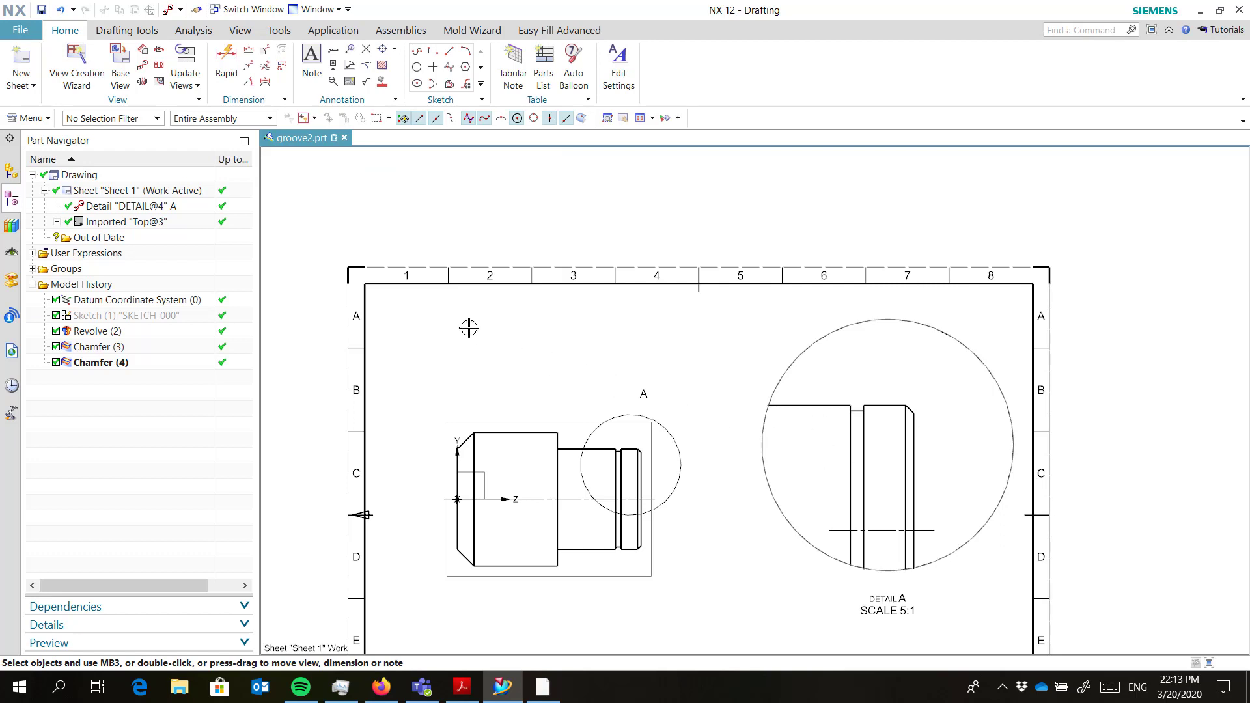
- Start a horizontal rapid dimension across the groove's width in the detail view, between its two upper corners
{"action": "left_click", "coordinate": [227, 60]}
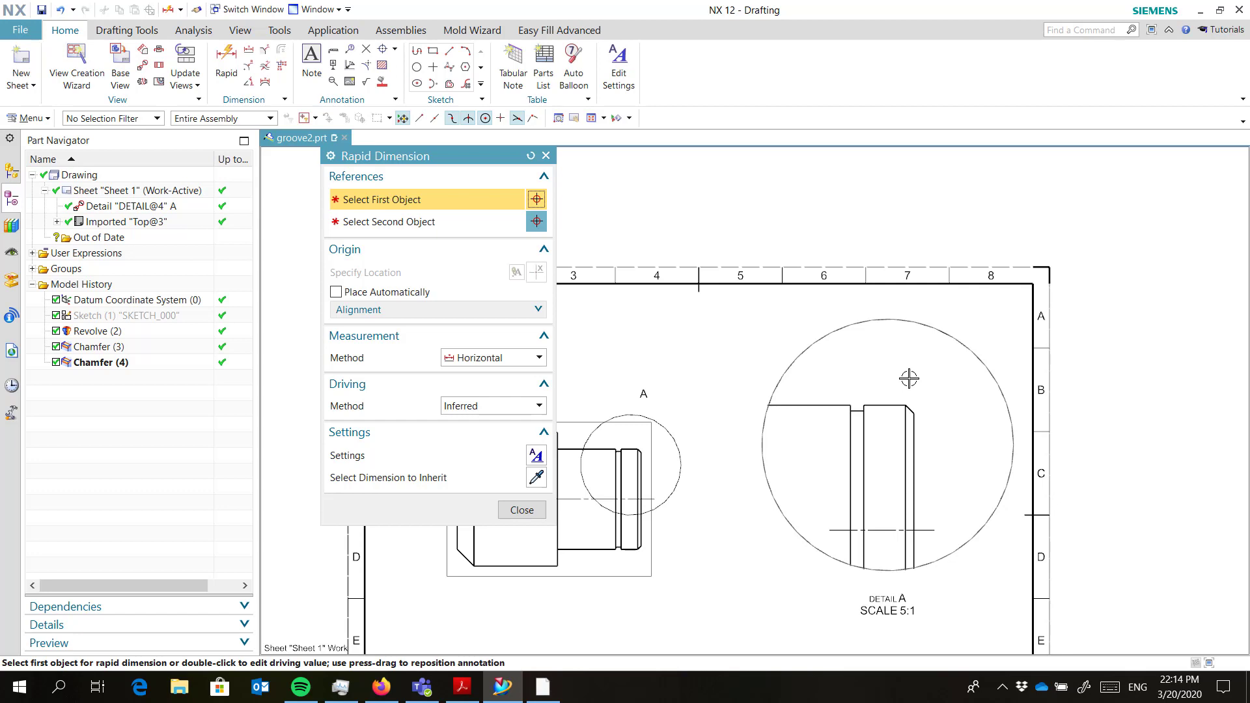
{"action": "scroll", "coordinate": [872, 446], "scroll_direction": "up", "scroll_amount": 5}
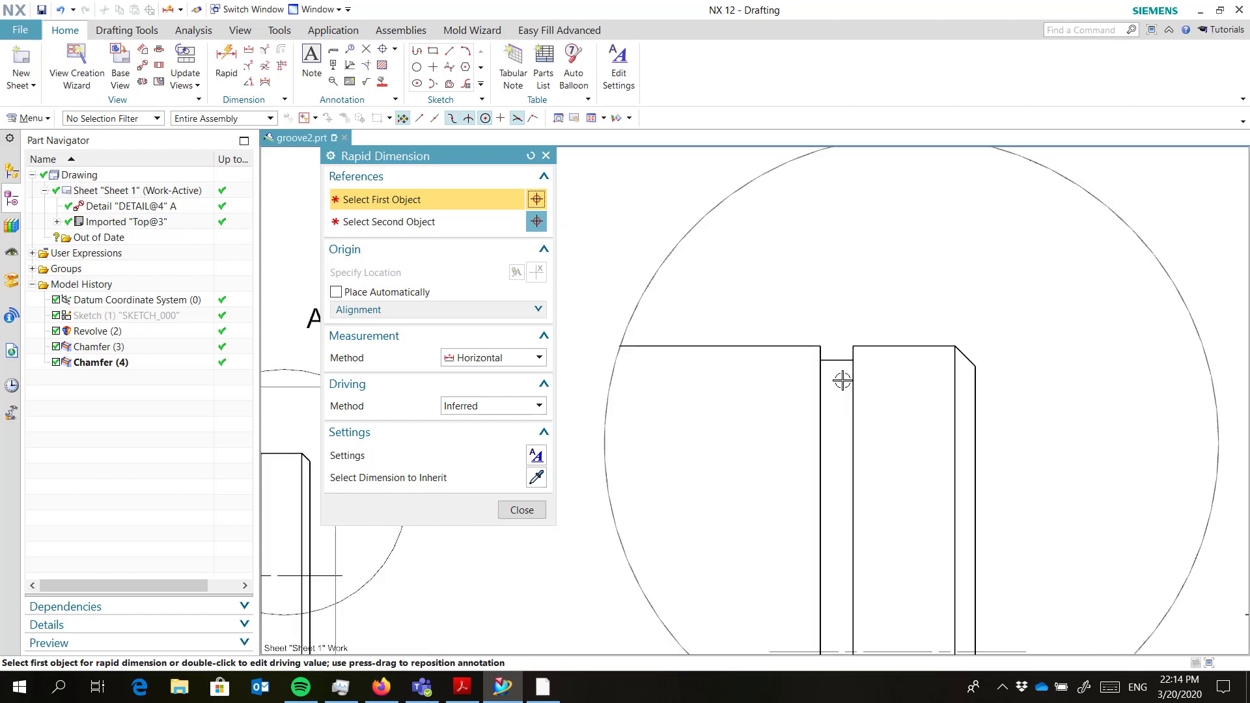
{"action": "left_click", "coordinate": [822, 343]}
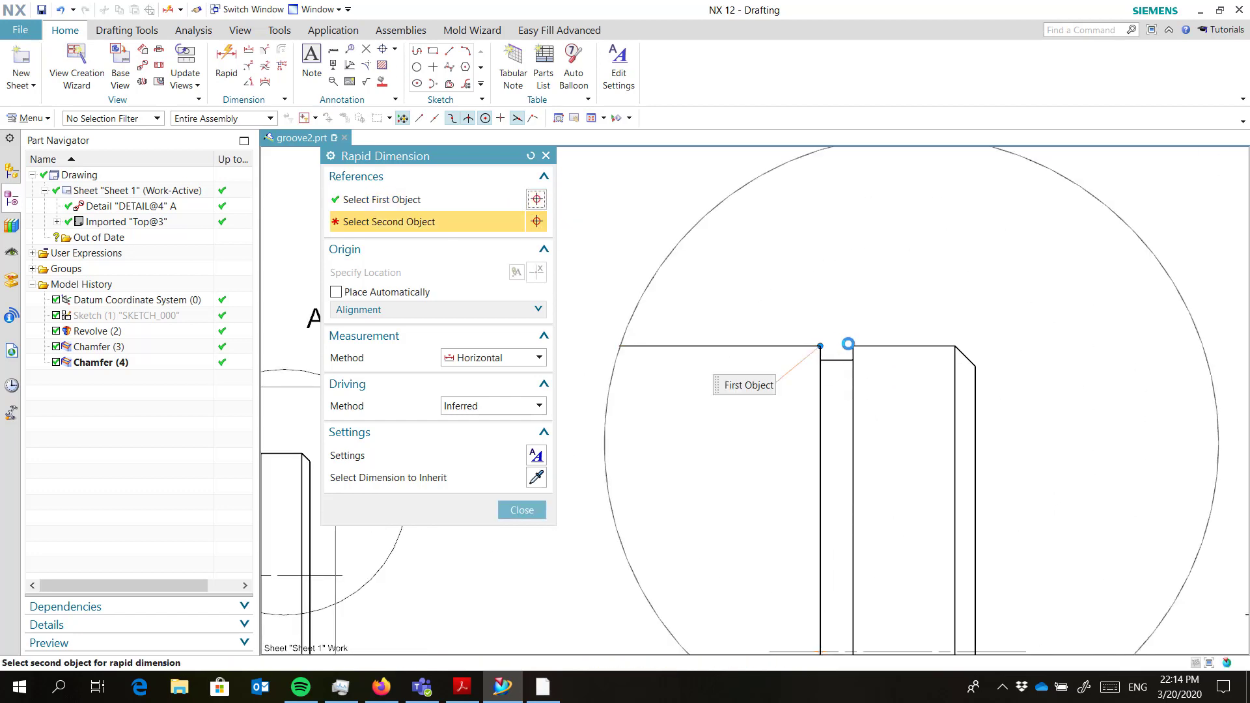
{"action": "left_click", "coordinate": [854, 343]}
{"action": "left_click", "coordinate": [856, 343]}
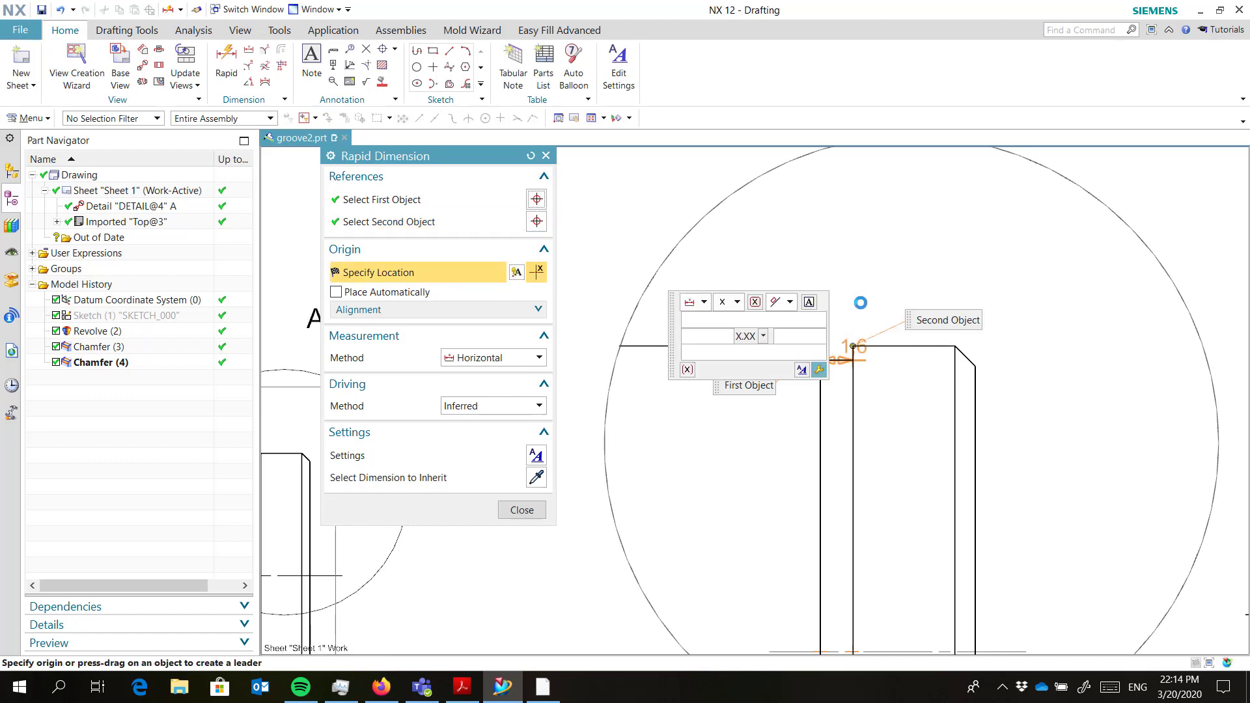
- Give the groove width dimension a hole limits-and-fits tolerance of H13 and place it above the groove in the detail view
{"action": "left_click", "coordinate": [738, 303]}
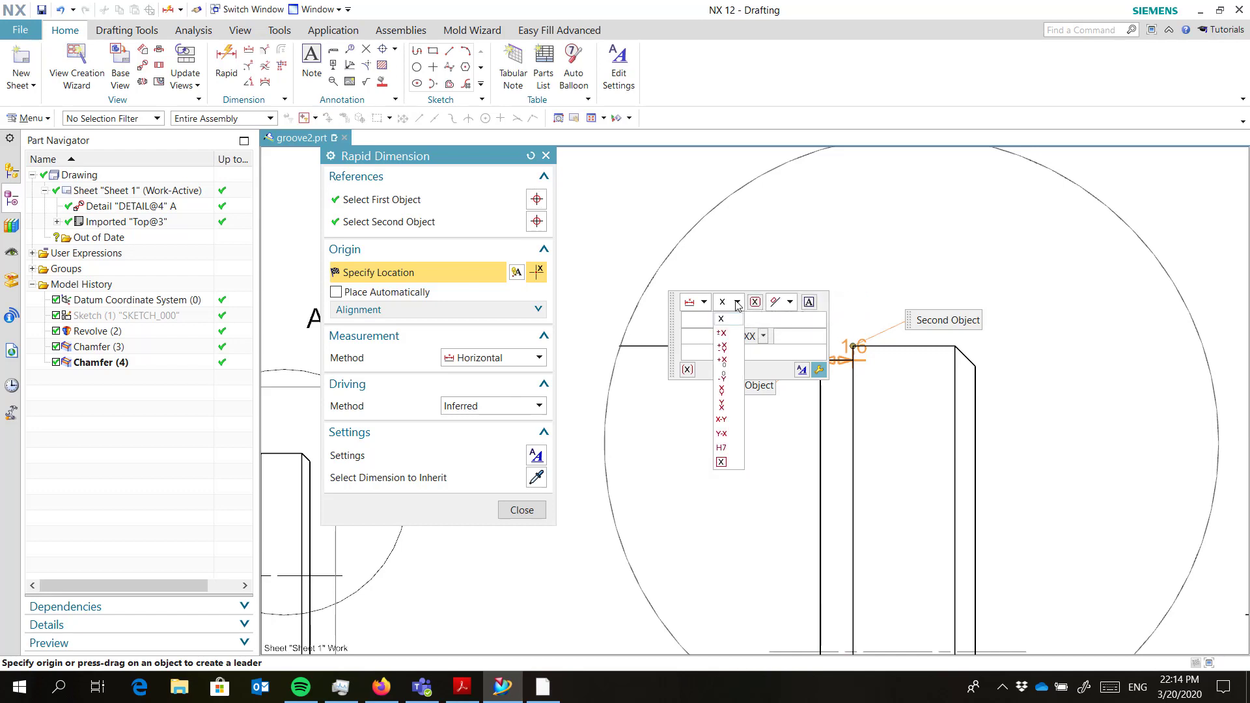
{"action": "left_click", "coordinate": [729, 448]}
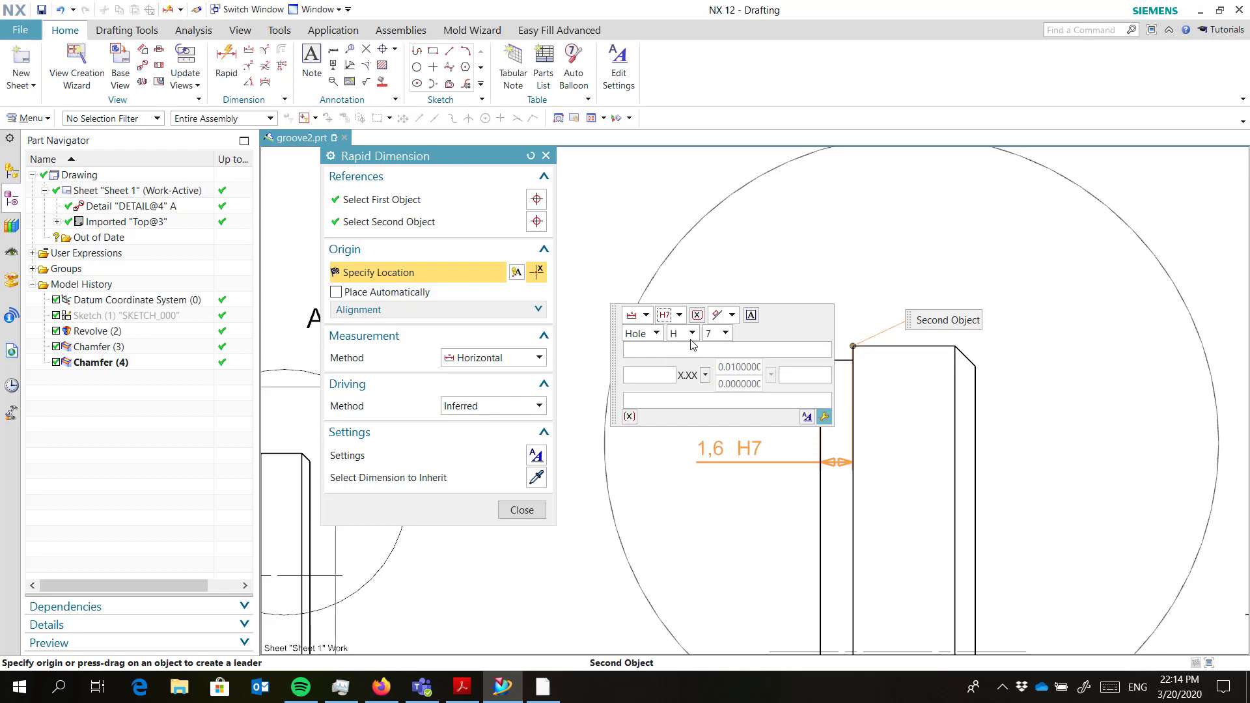
{"action": "left_click", "coordinate": [726, 335]}
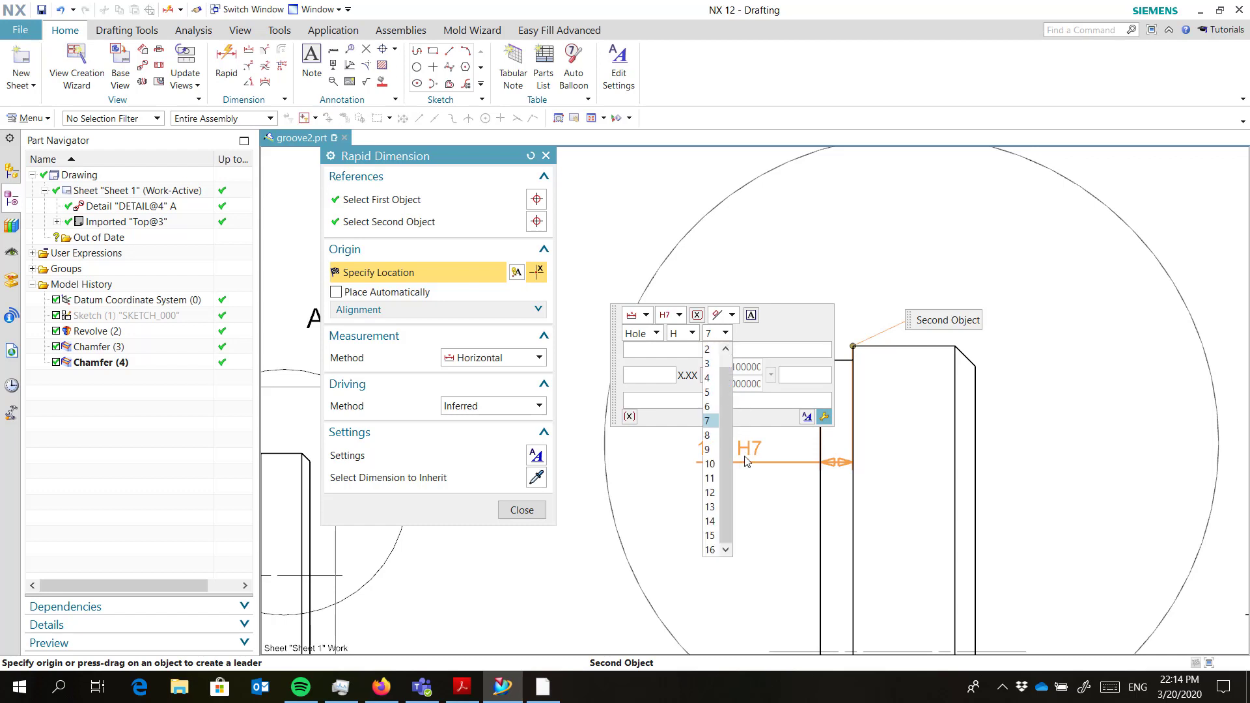
{"action": "left_click", "coordinate": [712, 507]}
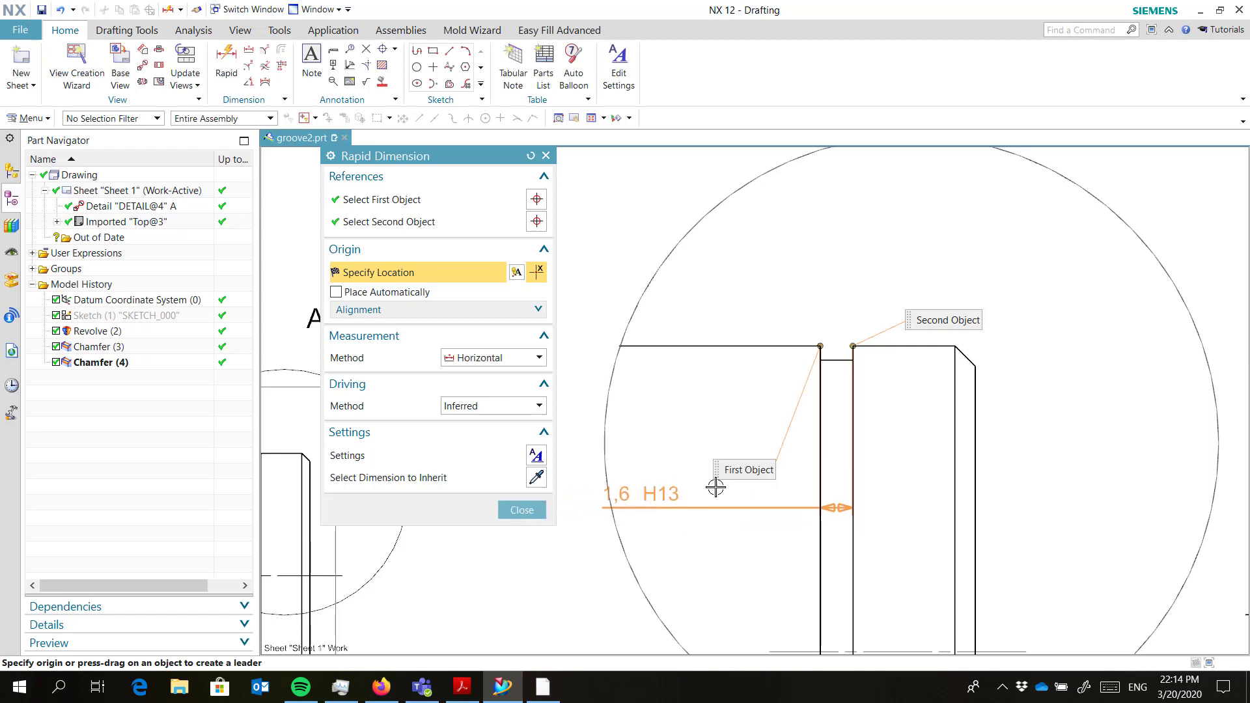
{"action": "left_click", "coordinate": [741, 517]}
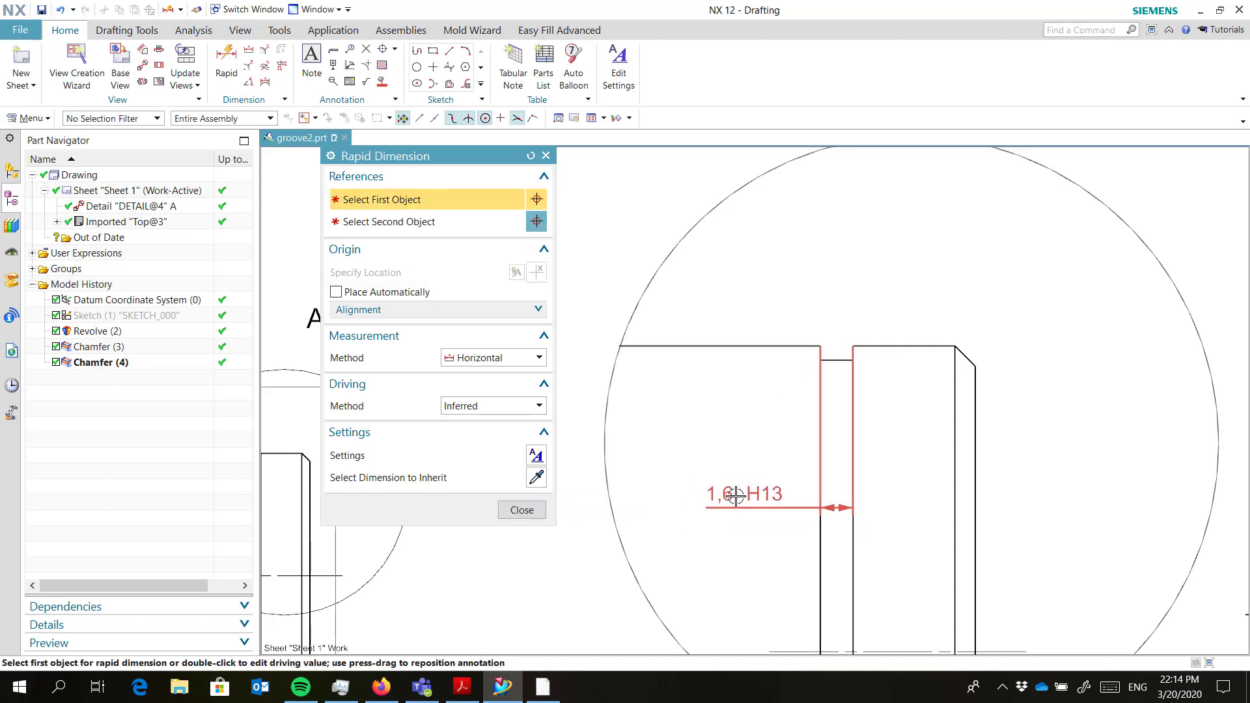
{"action": "left_click_drag", "start_coordinate": [733, 498], "coordinate": [768, 287]}
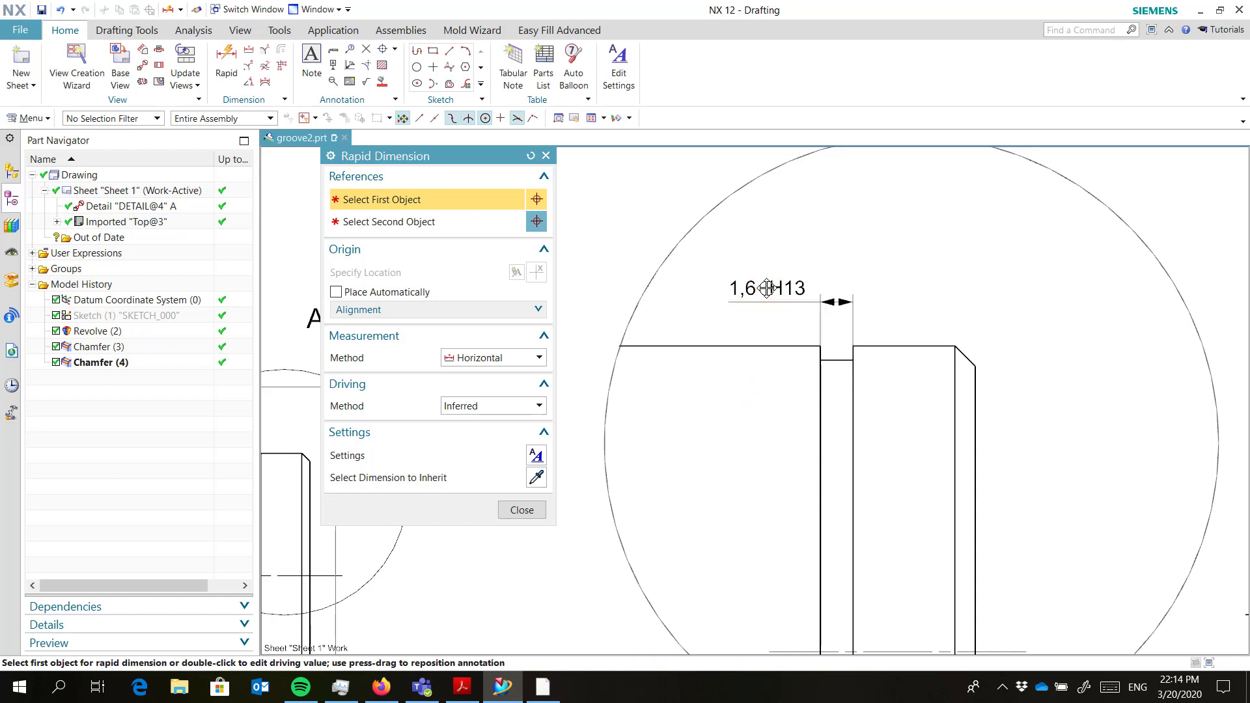
{"action": "left_click", "coordinate": [523, 511]}
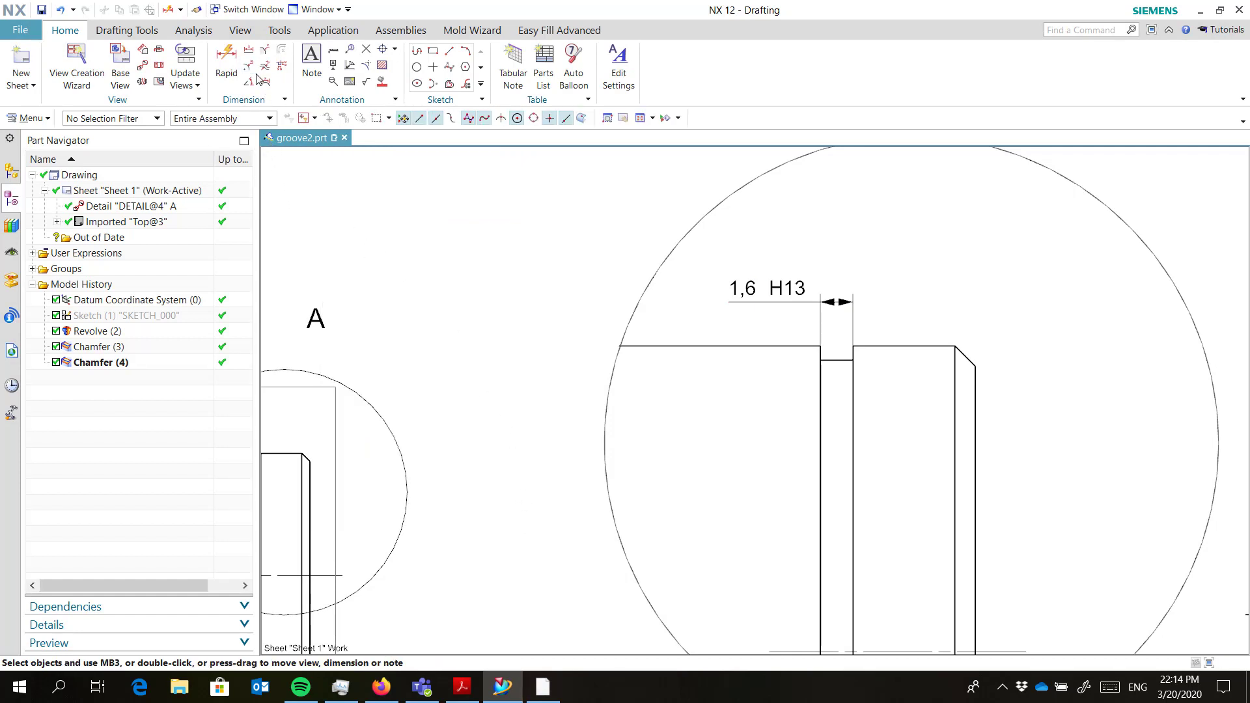
- Add a chamfer dimension to the shaft end's chamfer in the detail view, placed vertically to its right with the text below the arrows
{"action": "left_click", "coordinate": [265, 51]}
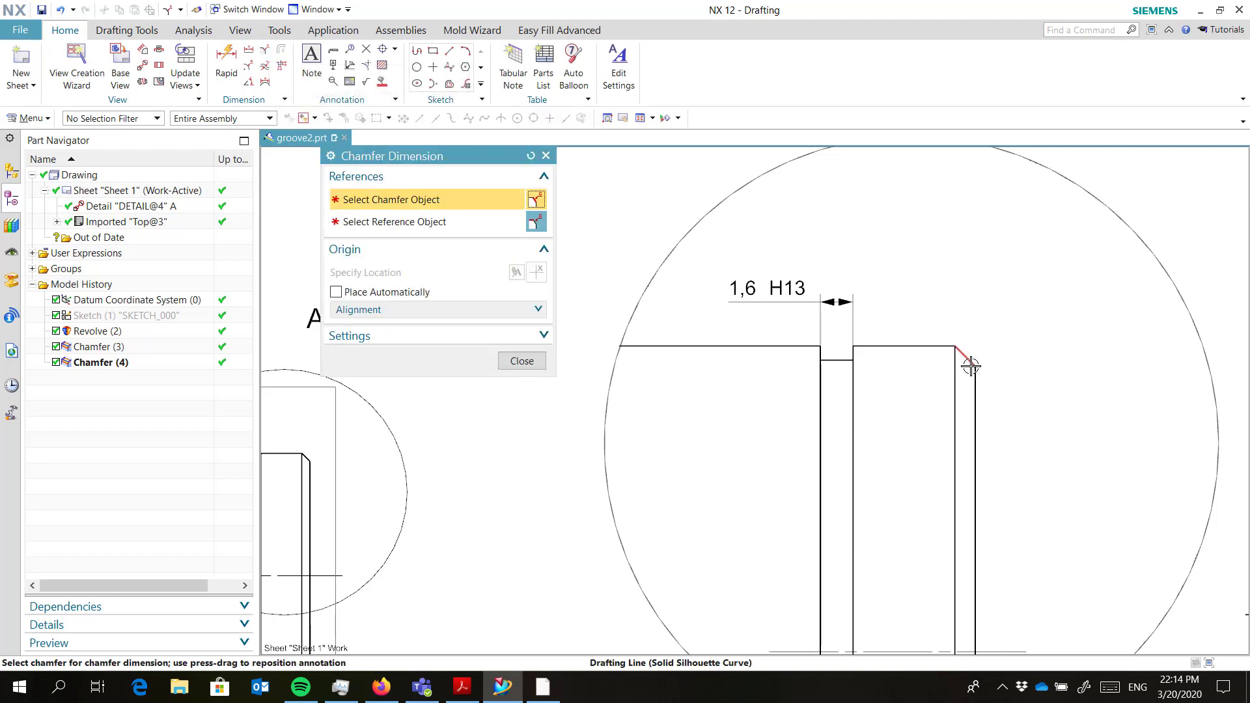
{"action": "left_click", "coordinate": [971, 367]}
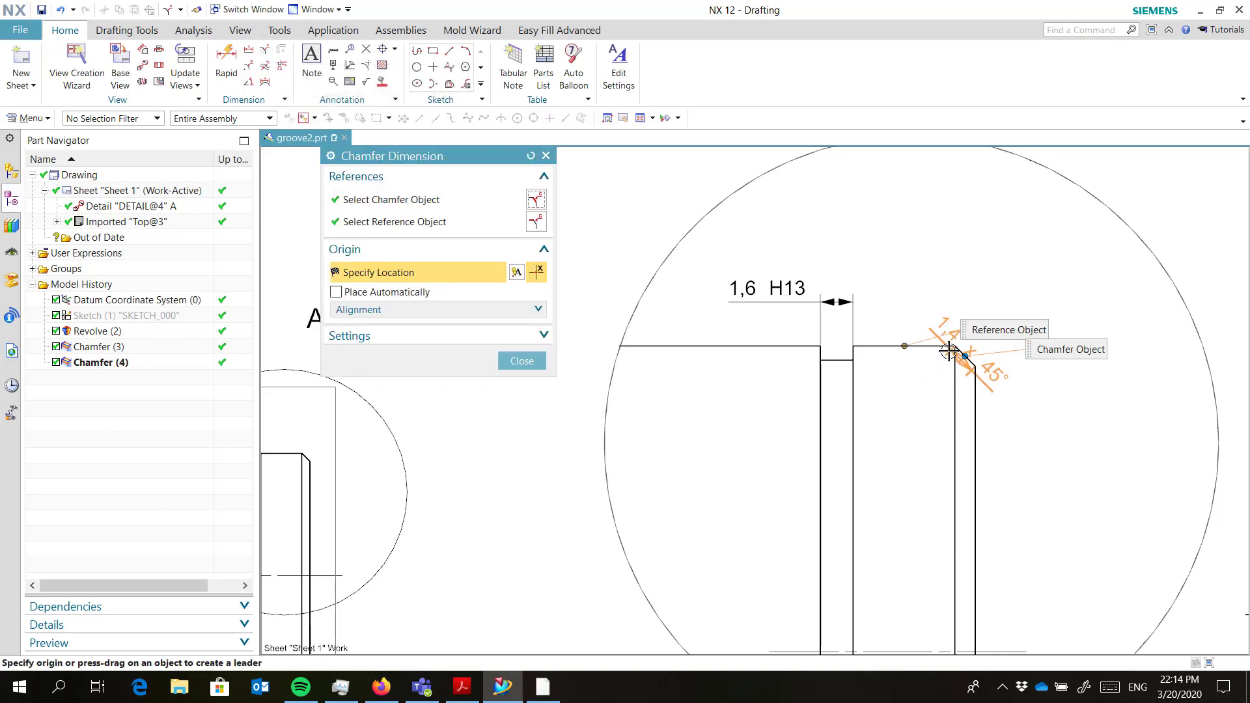
{"action": "mouse_move", "coordinate": [1016, 344]}
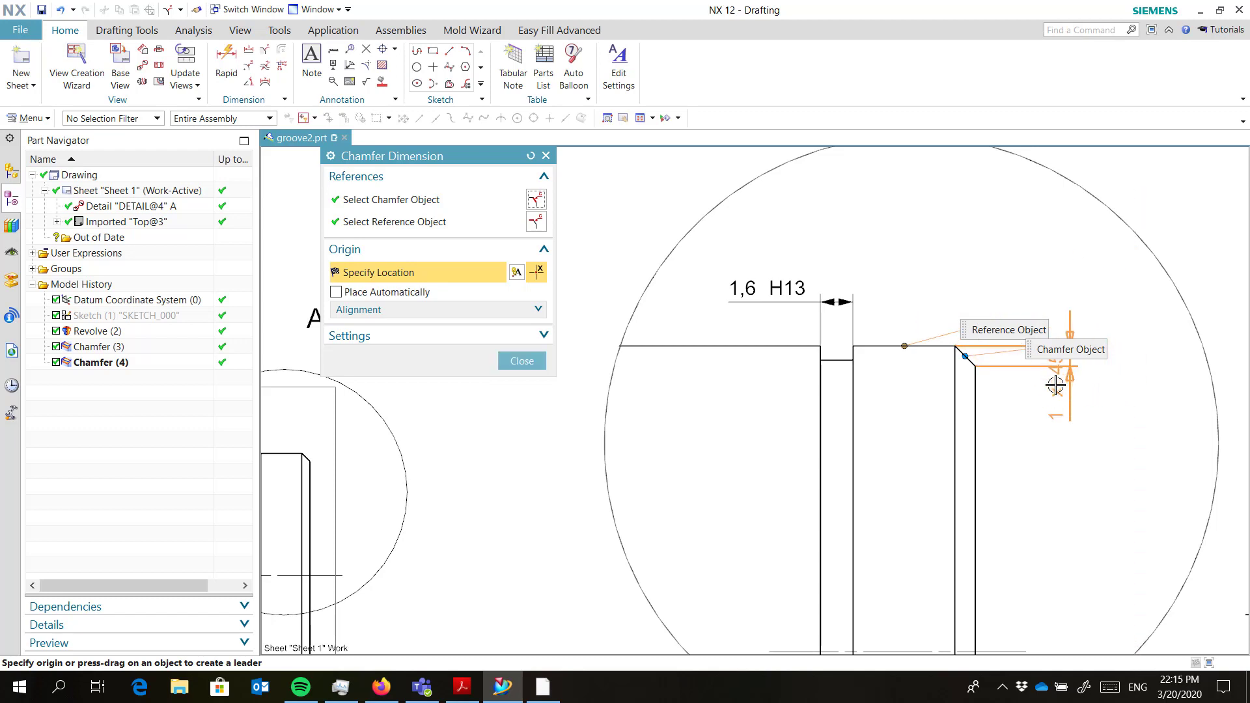
{"action": "left_click", "coordinate": [1055, 381]}
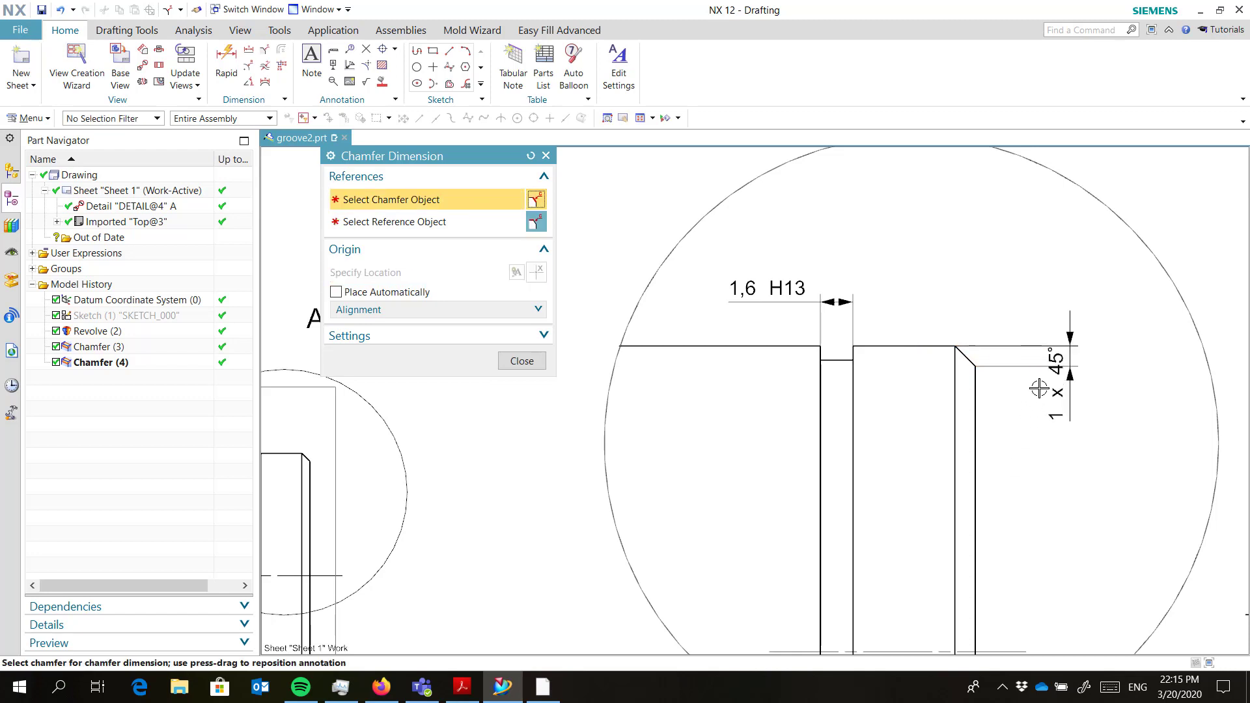
{"action": "left_click_drag", "start_coordinate": [1055, 394], "coordinate": [1053, 417]}
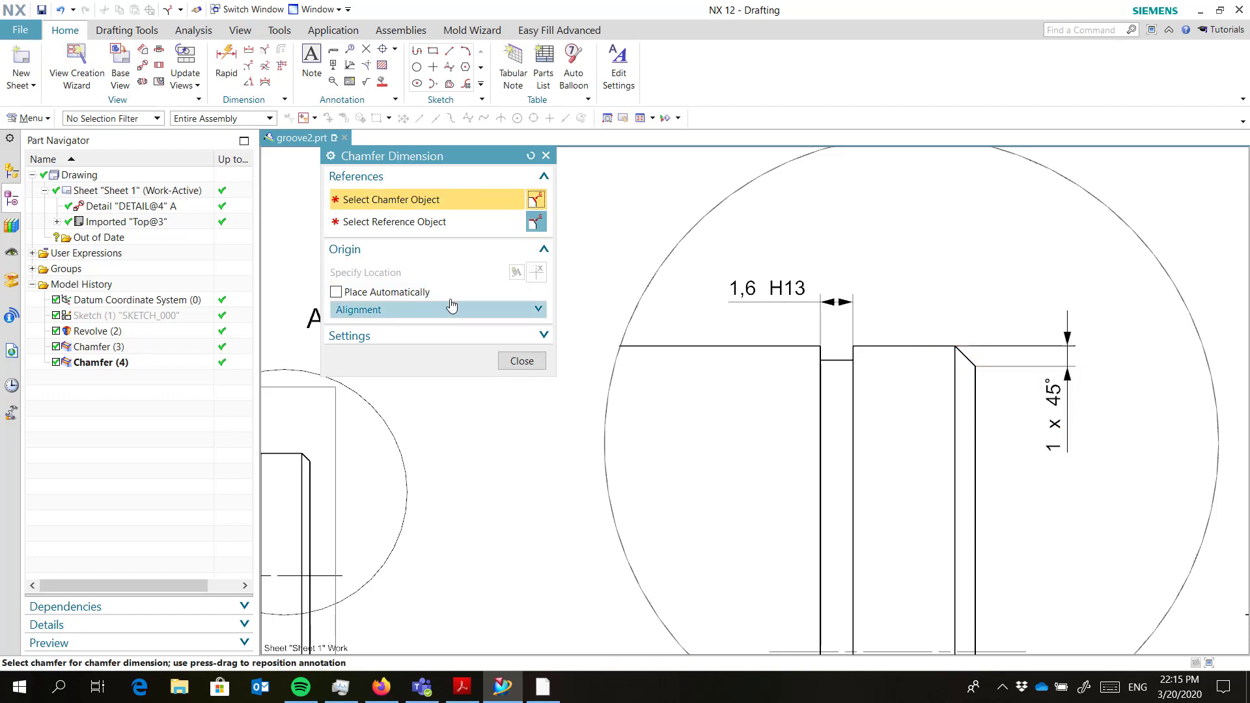
{"action": "left_click", "coordinate": [522, 361]}
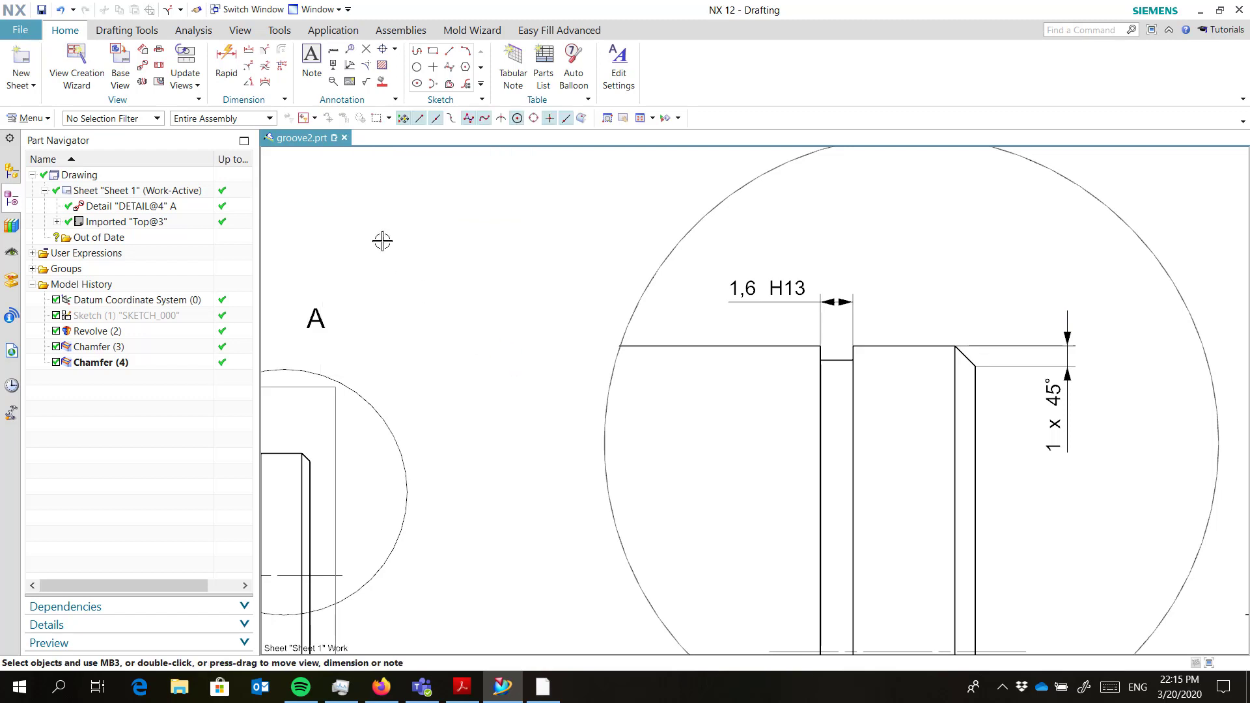
- Dimension the horizontal distance from the groove to the chamfer's start with an equal ±0.1 tolerance, in line with the groove width dimension
{"action": "left_click", "coordinate": [248, 52]}
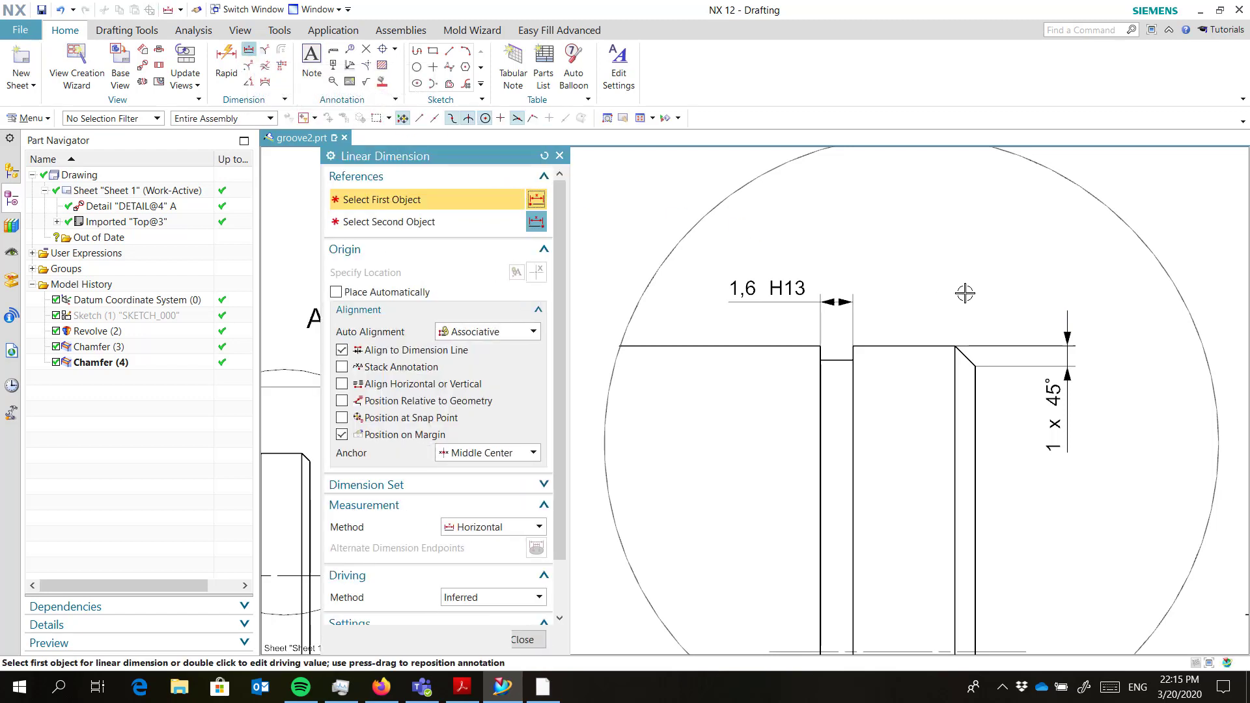
{"action": "left_click", "coordinate": [955, 346]}
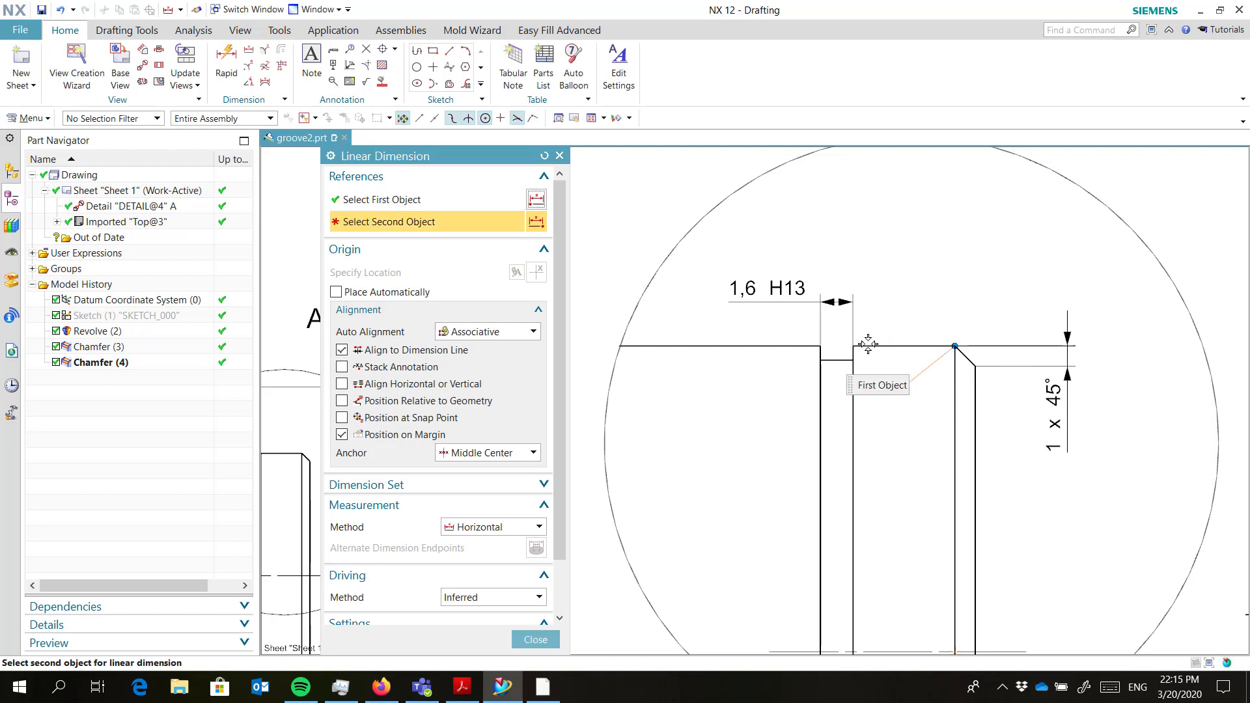
{"action": "left_click", "coordinate": [853, 346]}
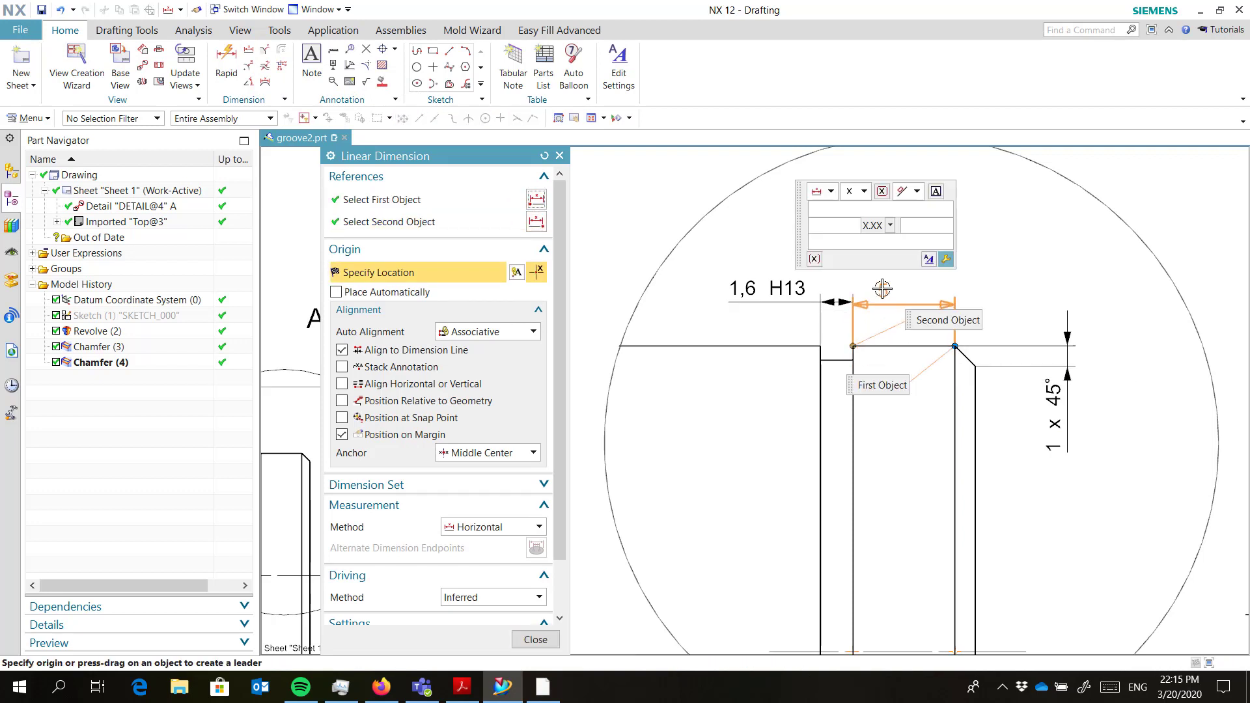
{"action": "left_click", "coordinate": [864, 192]}
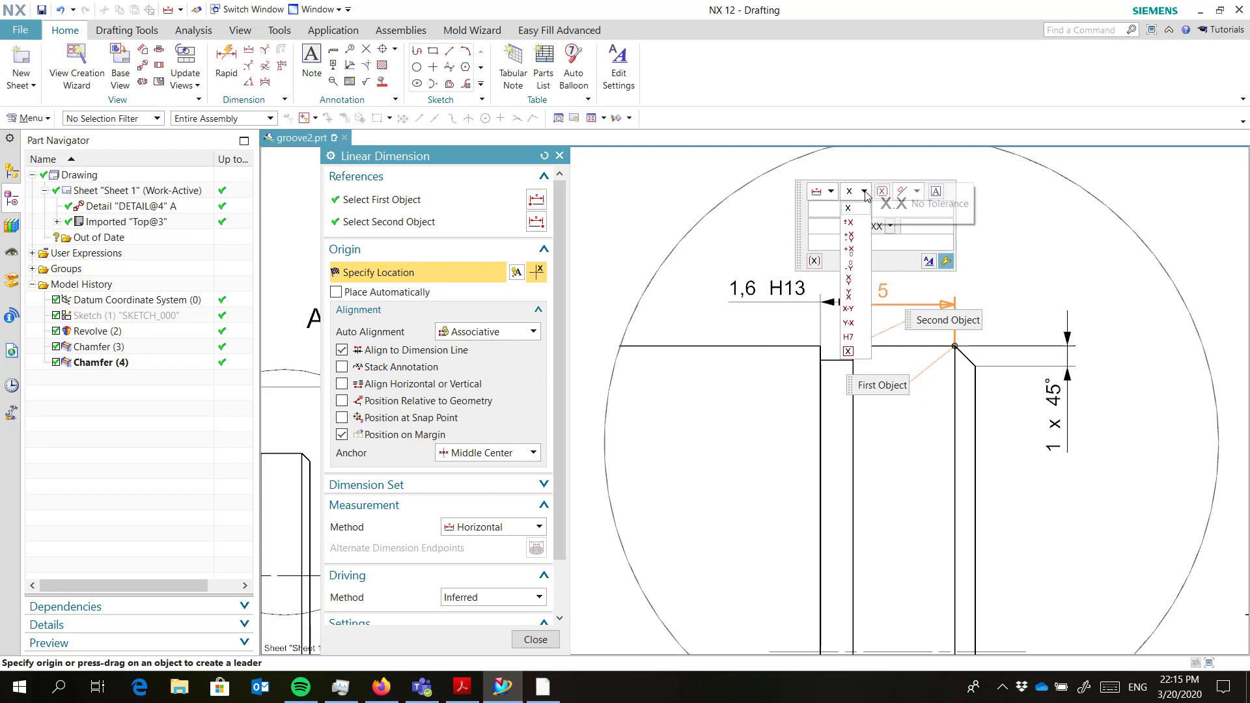
{"action": "left_click", "coordinate": [849, 222]}
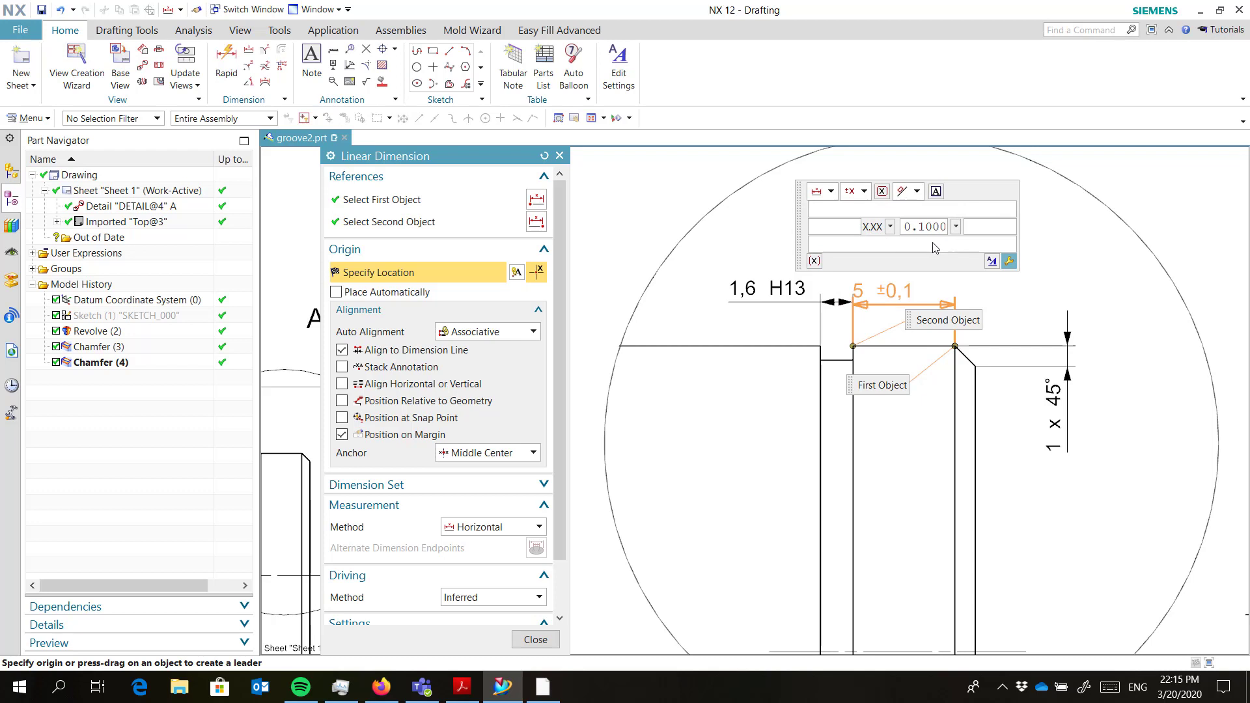
{"action": "left_click", "coordinate": [1021, 287]}
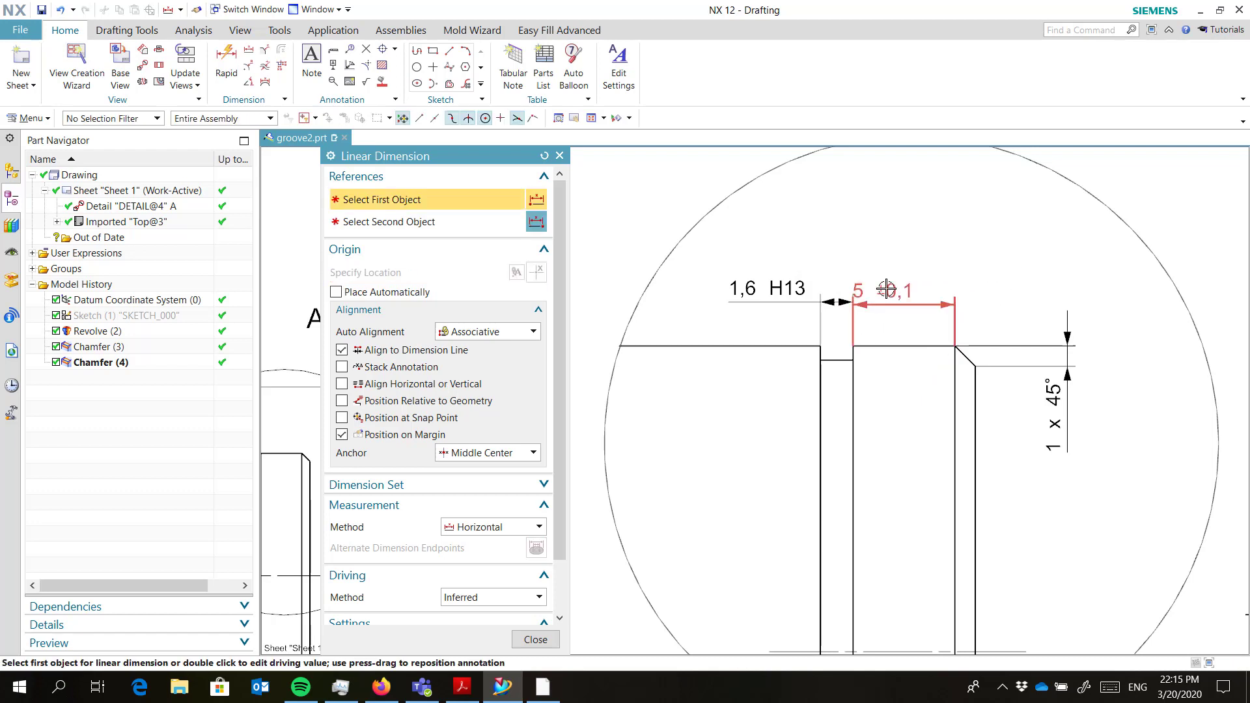
{"action": "left_click_drag", "start_coordinate": [887, 289], "coordinate": [911, 289]}
{"action": "left_click", "coordinate": [775, 310]}
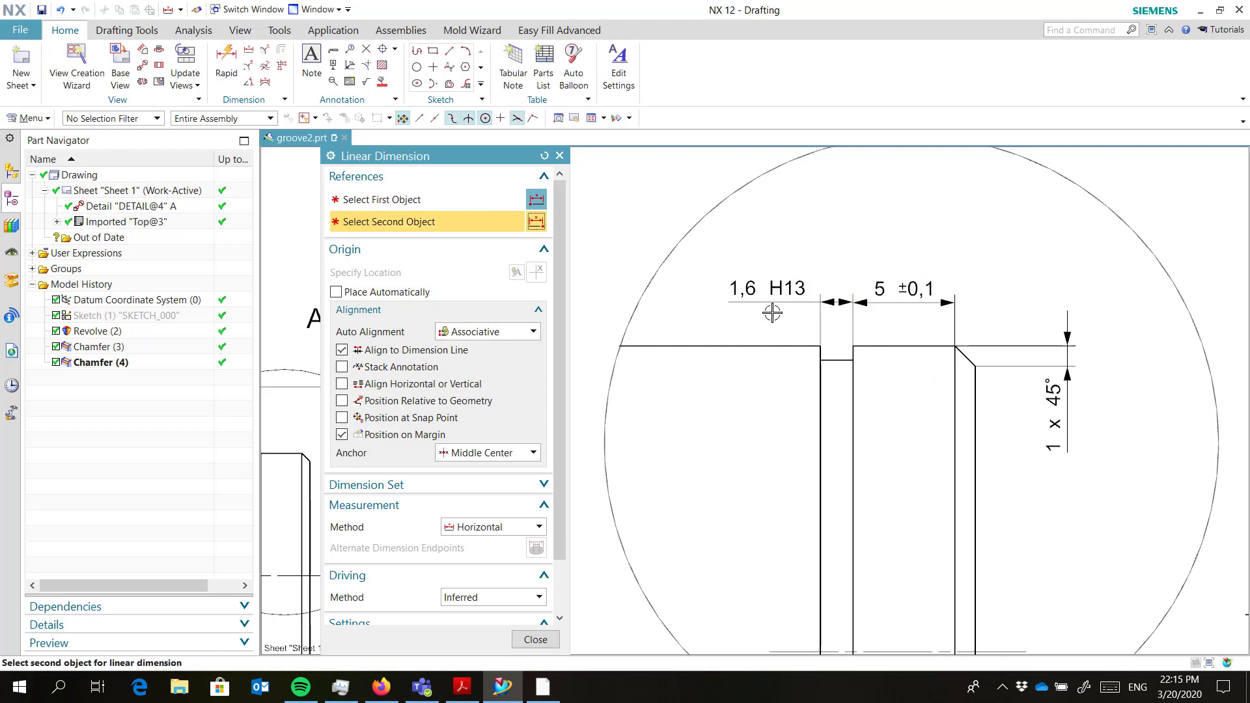
{"action": "left_click", "coordinate": [536, 641]}
- Add a cylindrical dimension from the centerline to the shaft's upper edge at the chamfer, placed vertically beside the shaft end in the detail view
{"action": "scroll", "coordinate": [853, 568], "scroll_direction": "down", "scroll_amount": 2}
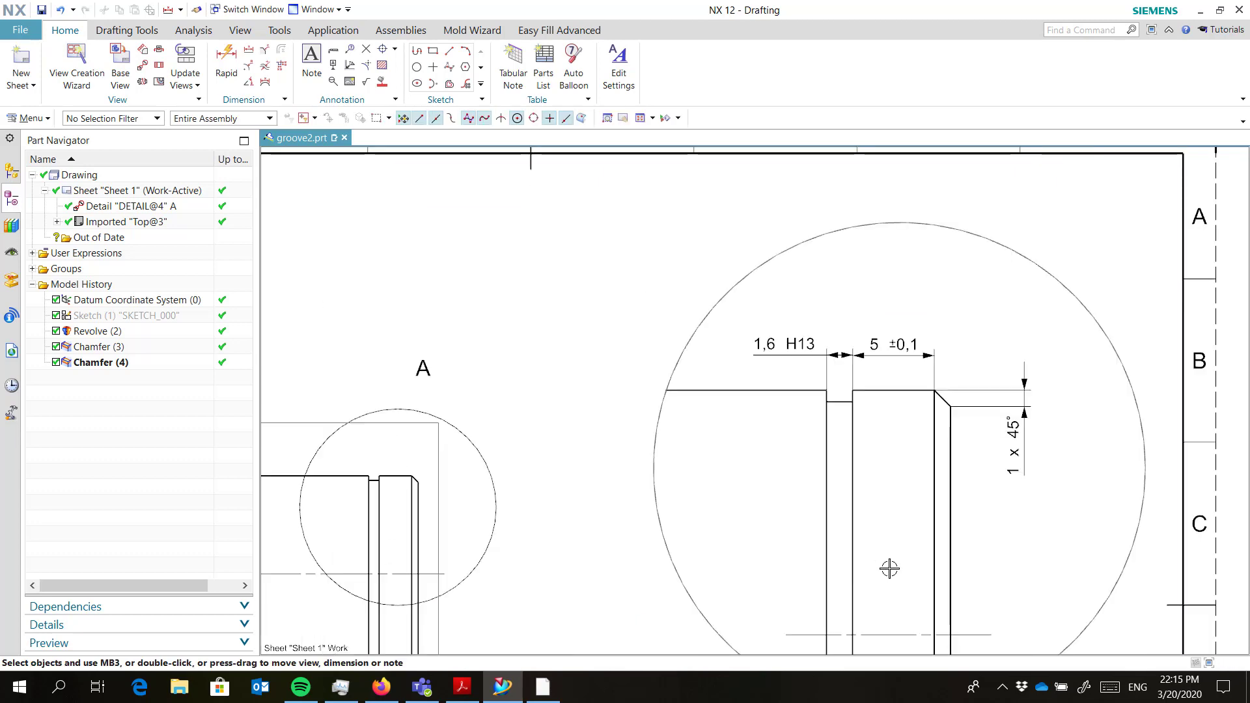
{"action": "mouse_move", "coordinate": [889, 569]}
{"action": "middle_mouse_down"}
{"action": "mouse_move", "coordinate": [814, 399]}
{"action": "mouse_move", "coordinate": [788, 384]}
{"action": "mouse_move", "coordinate": [804, 388]}
{"action": "middle_mouse_up"}
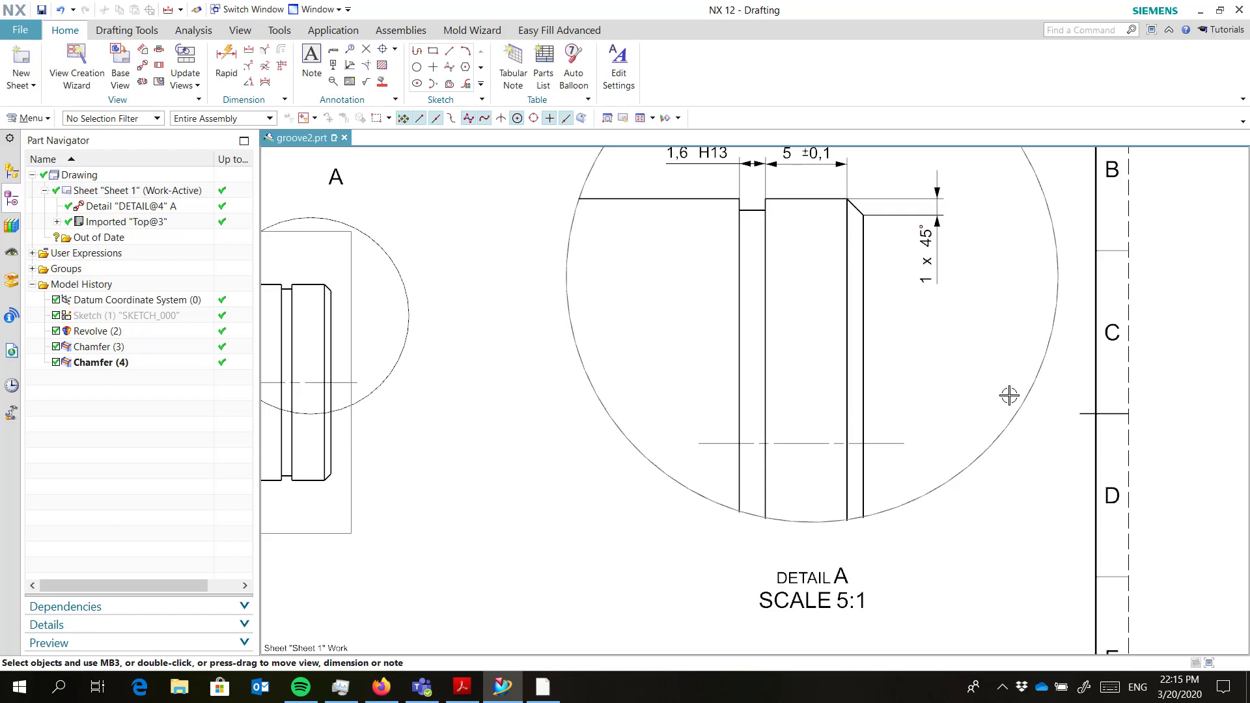
{"action": "left_click", "coordinate": [227, 64]}
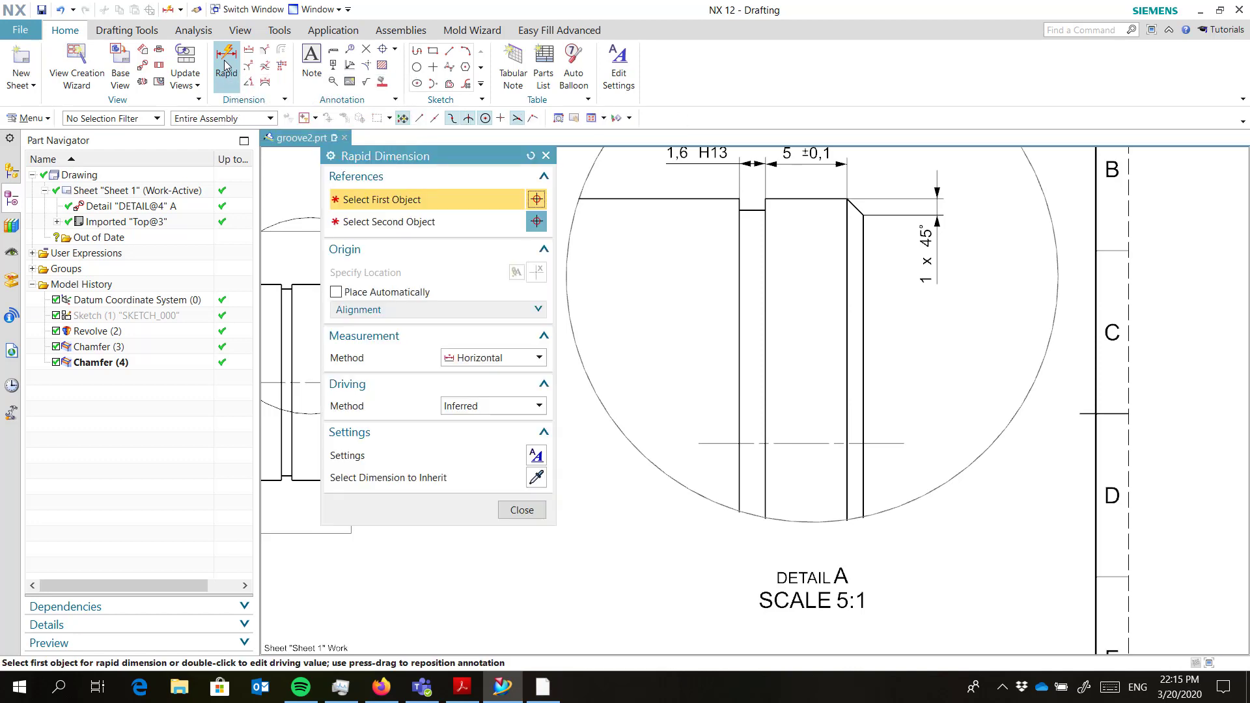
{"action": "left_click", "coordinate": [902, 444]}
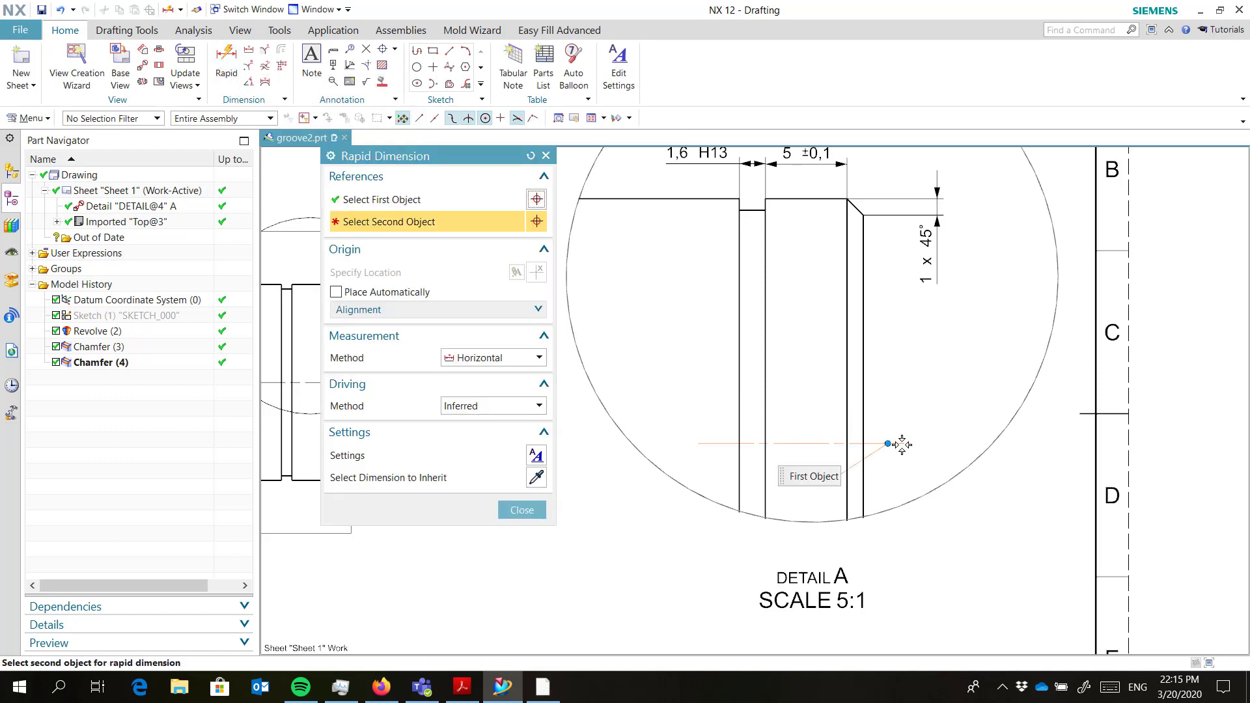
{"action": "left_click", "coordinate": [847, 199]}
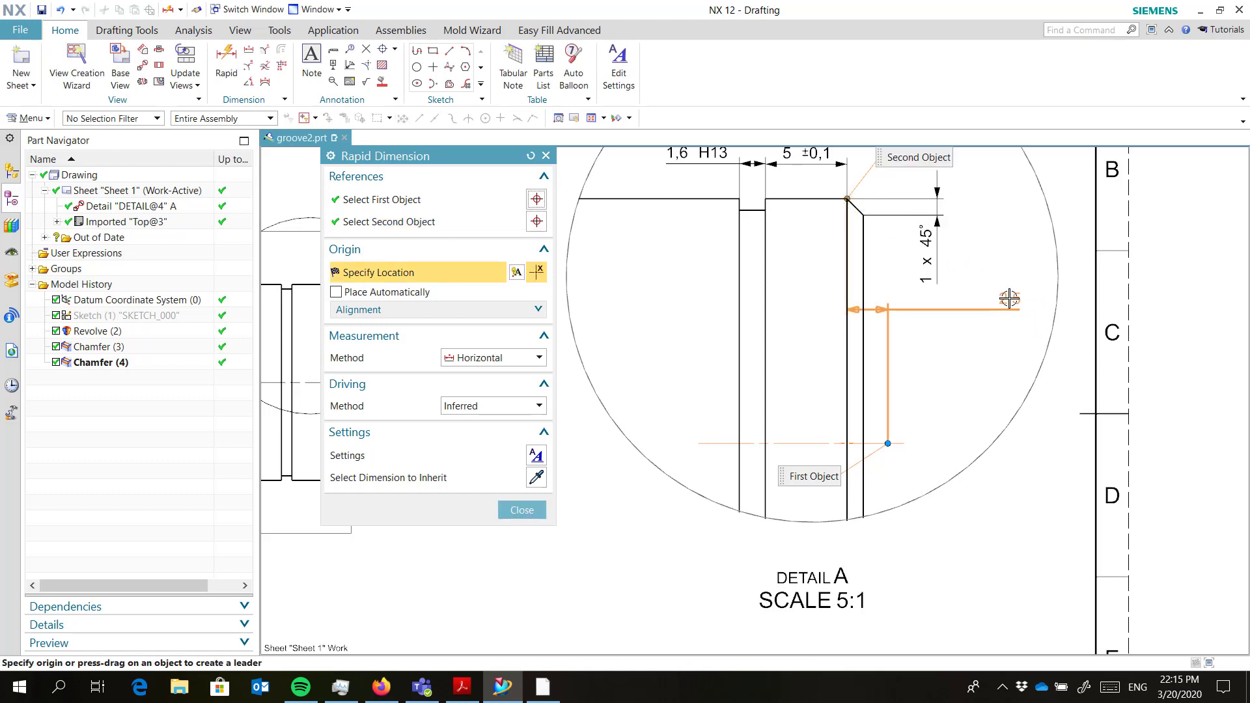
{"action": "left_click", "coordinate": [540, 357]}
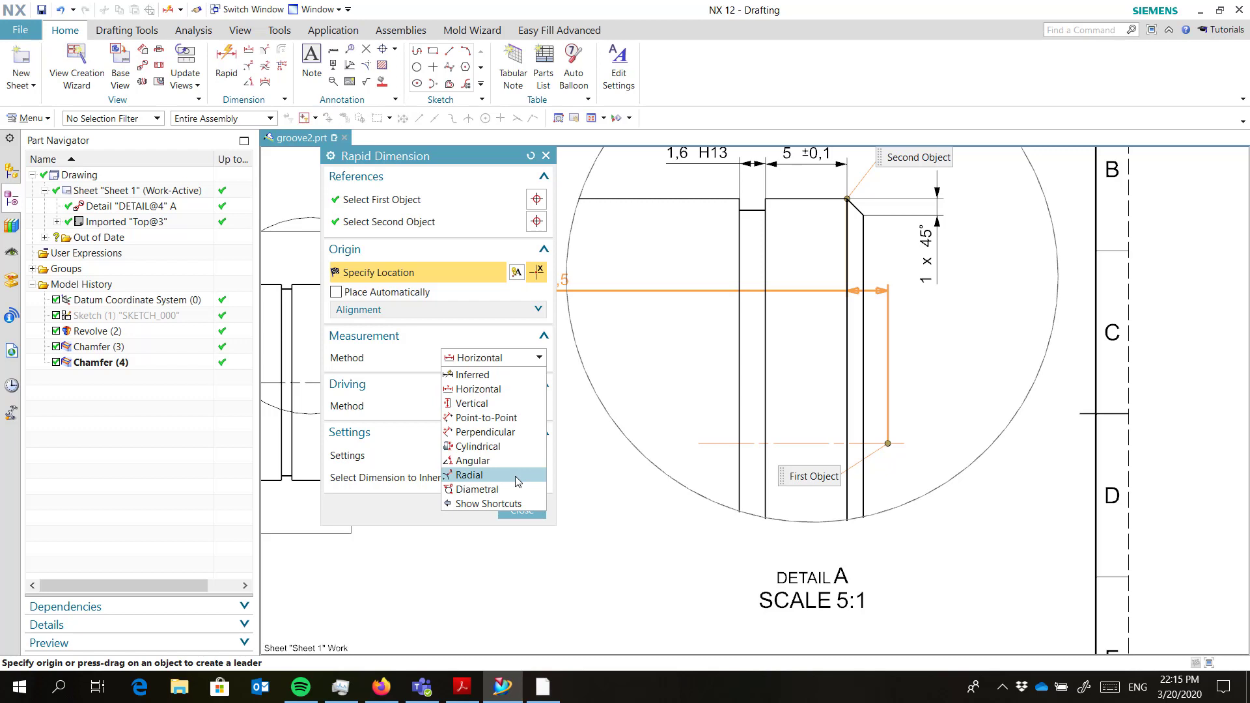
{"action": "key", "text": "Escape"}
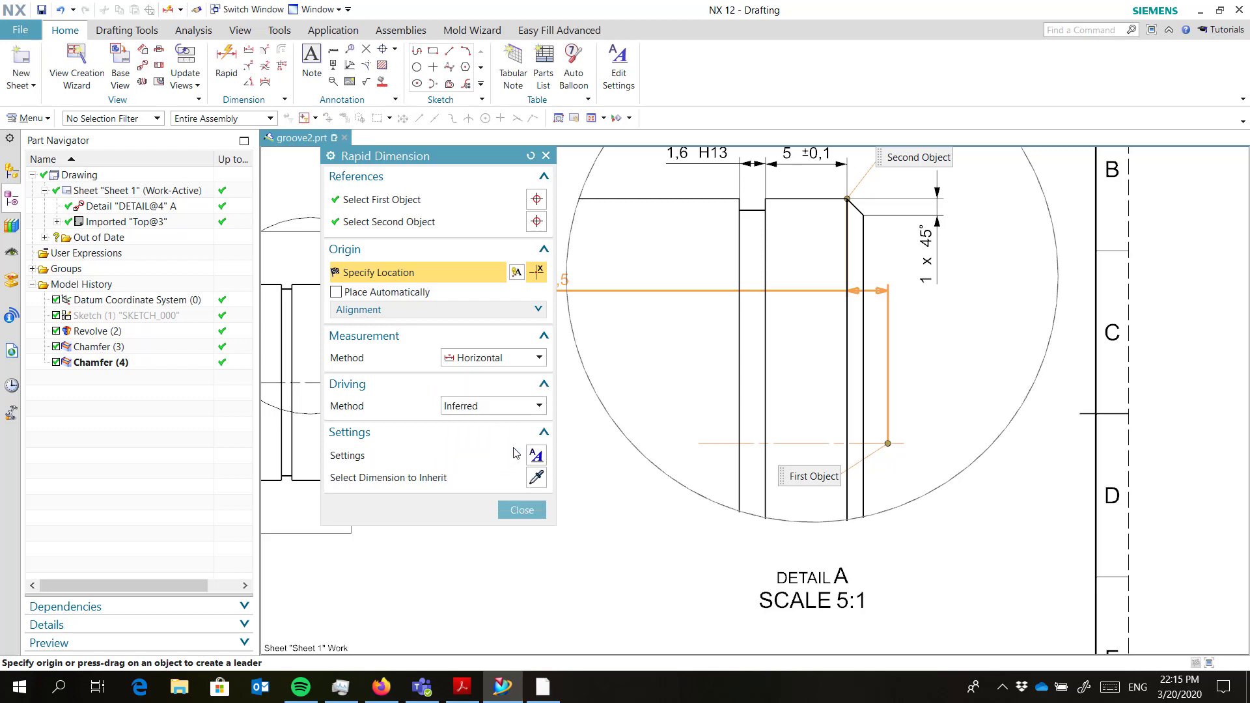
{"action": "mouse_move", "coordinate": [968, 349]}
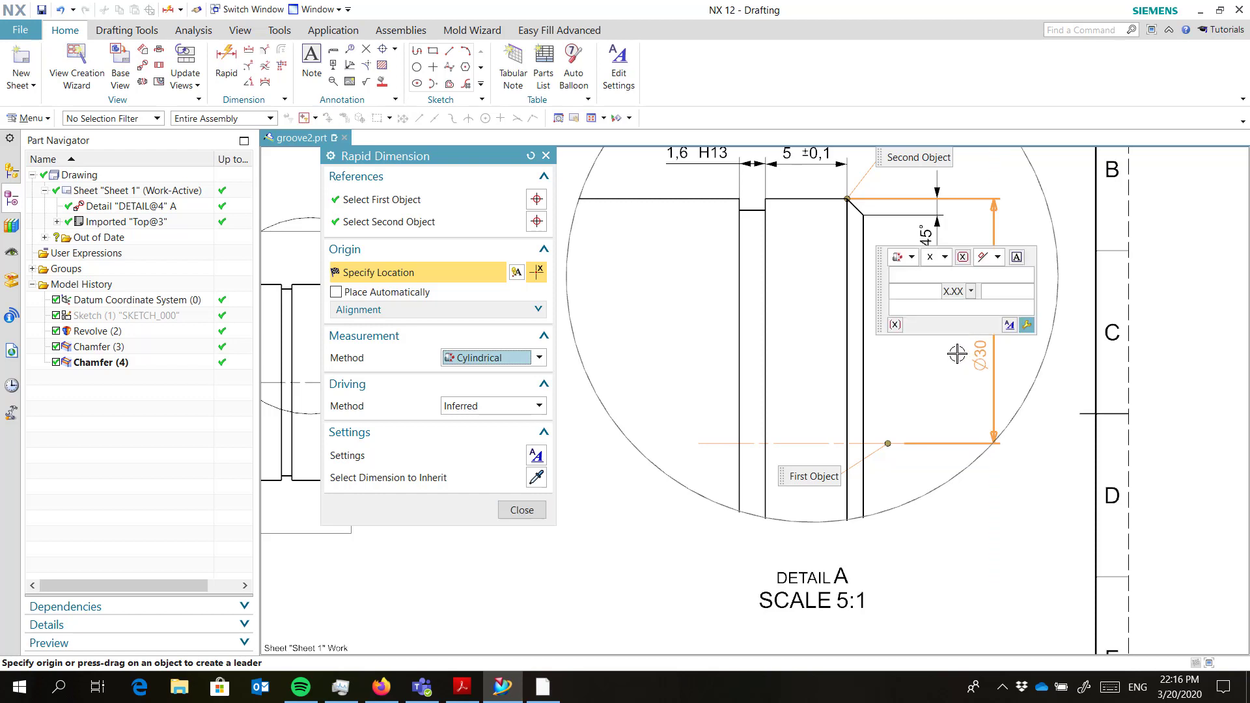
{"action": "left_click", "coordinate": [955, 350]}
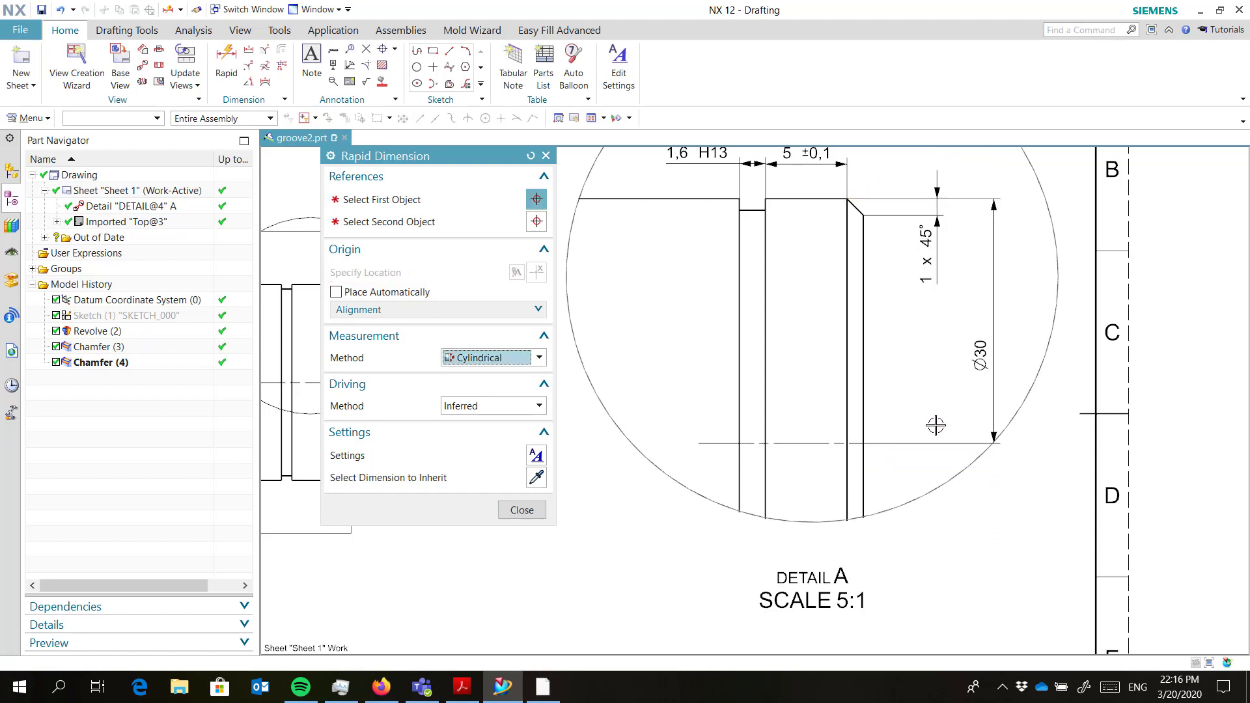
{"action": "scroll", "coordinate": [966, 335], "scroll_direction": "down", "scroll_amount": 3}
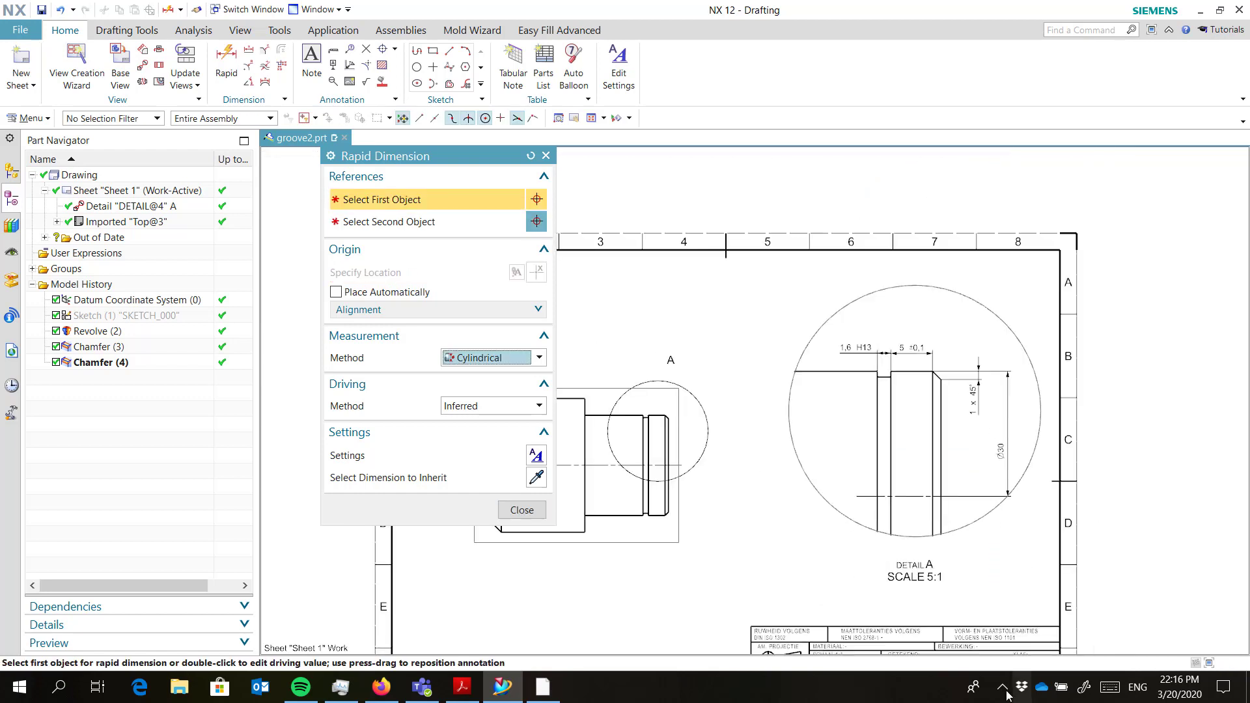
{"action": "scroll", "coordinate": [943, 547], "scroll_direction": "up", "scroll_amount": 5}
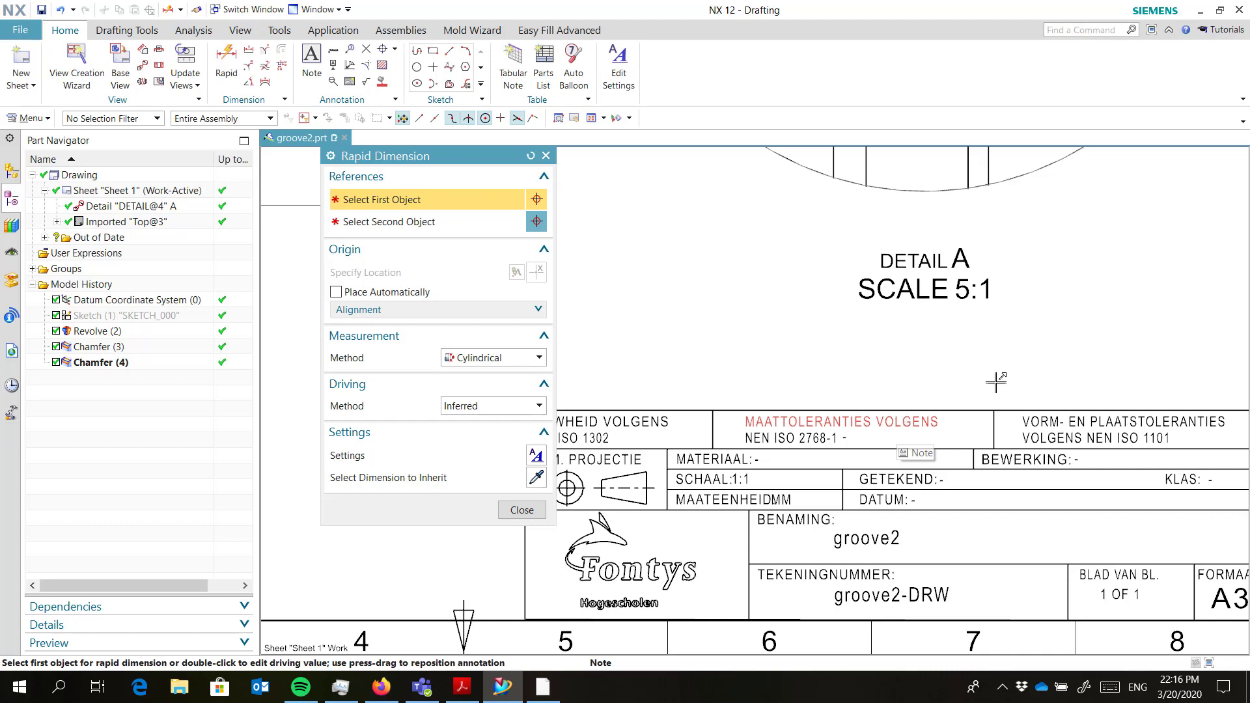
- Hide only the side 1 arrowhead of the shaft end's cylindrical dimension in the detail view, with Apply to Entire Dimension turned off
{"action": "scroll", "coordinate": [1023, 517], "scroll_direction": "up", "scroll_amount": 4}
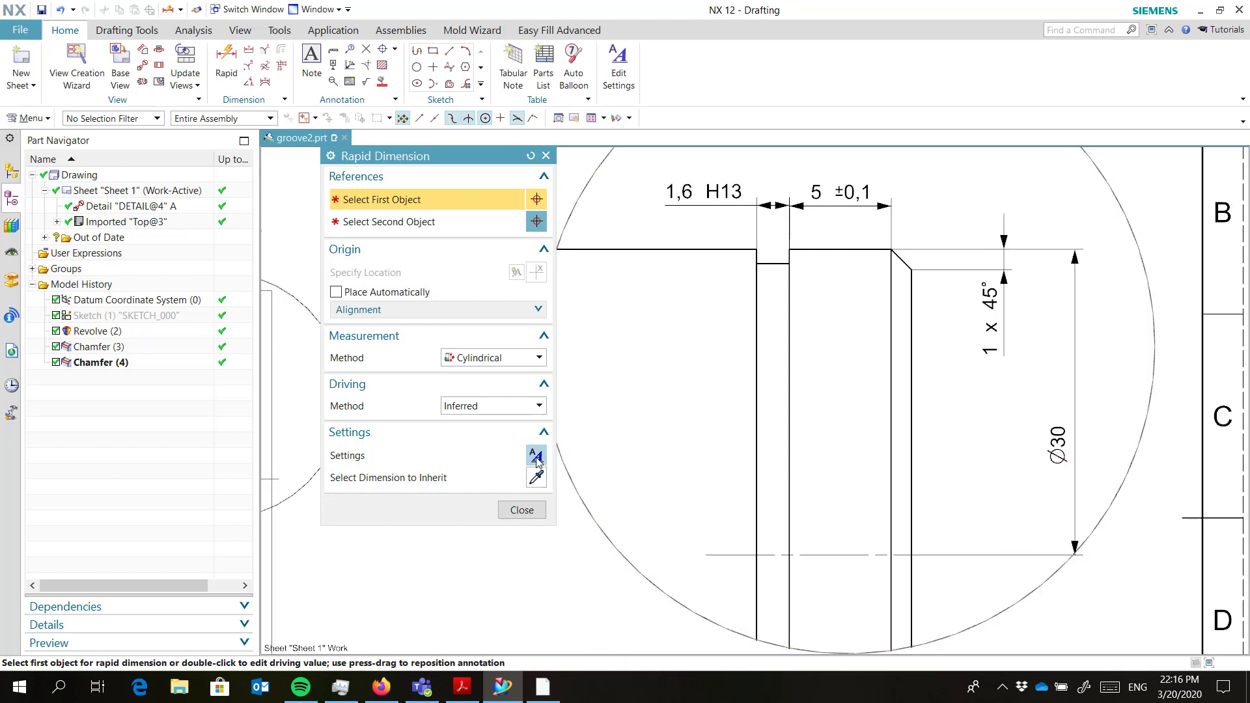
{"action": "key", "text": "Escape"}
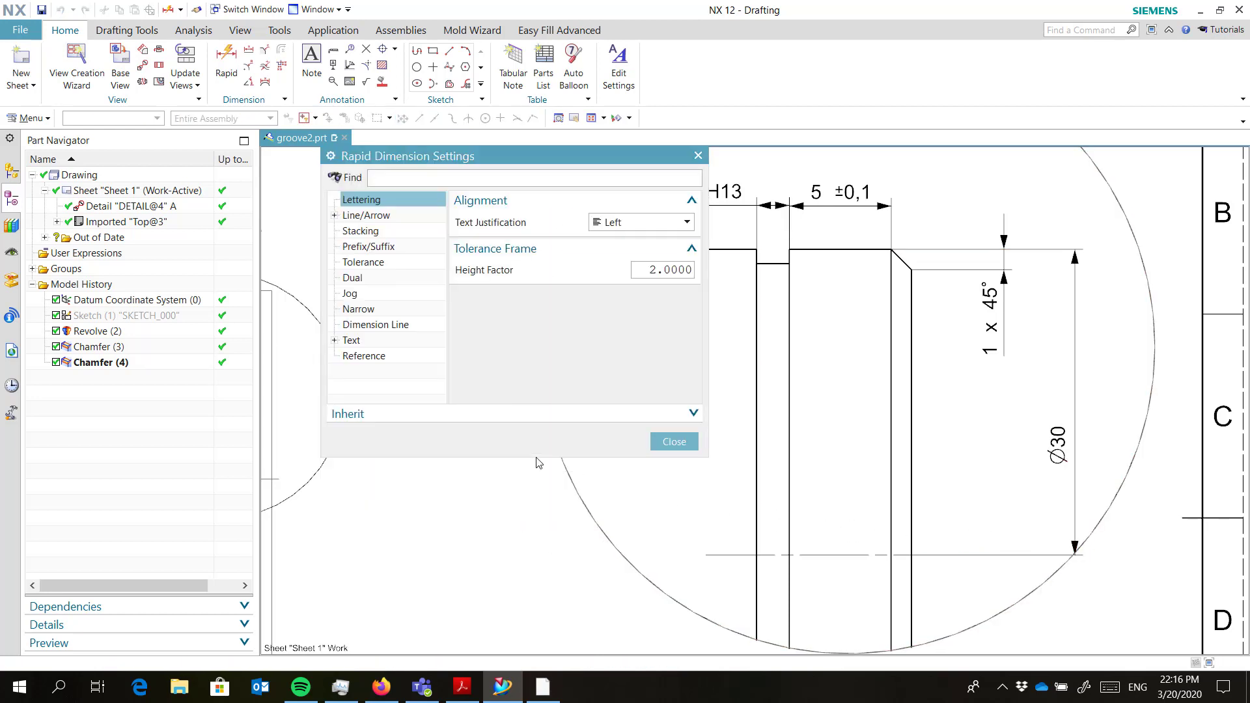
{"action": "left_click", "coordinate": [384, 231]}
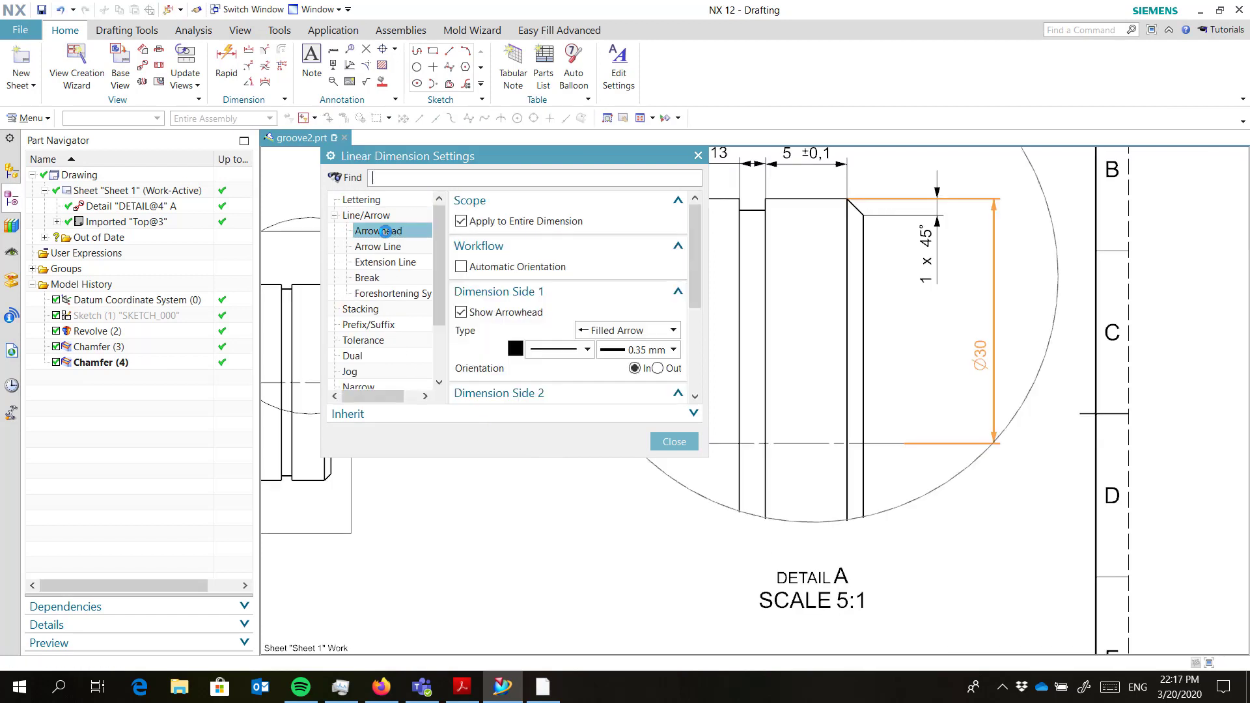
{"action": "left_click", "coordinate": [461, 222]}
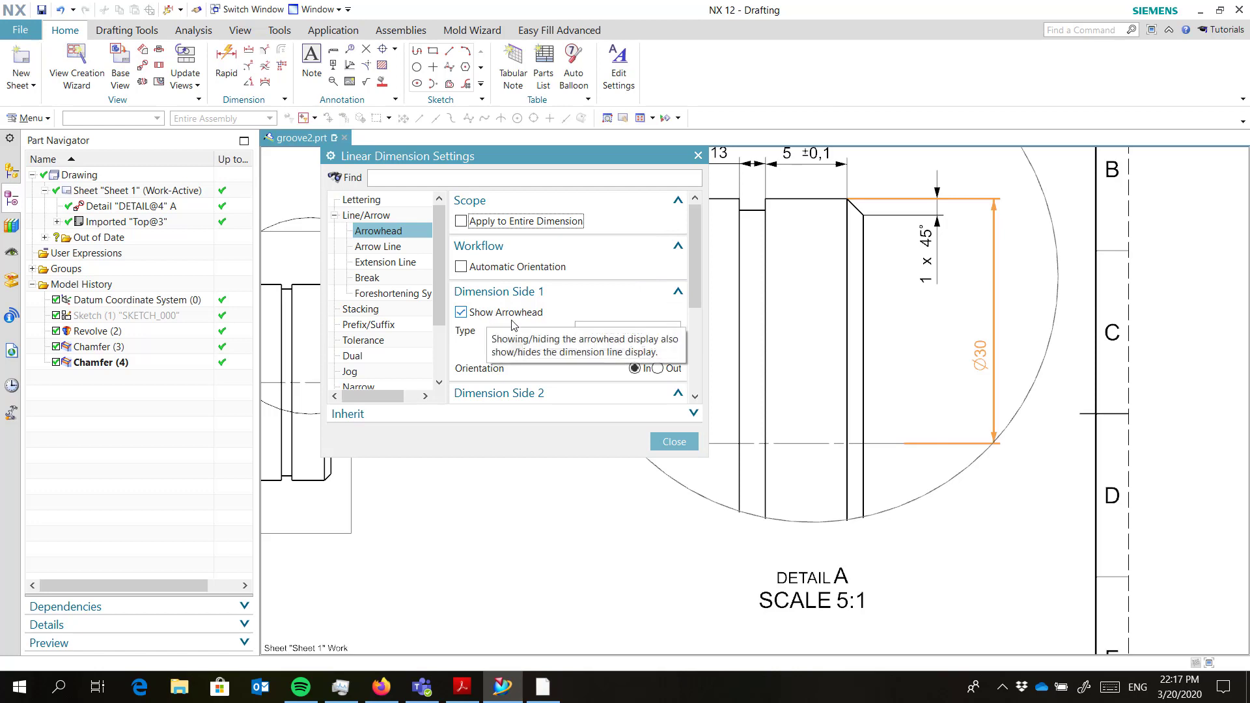
{"action": "left_click_drag", "start_coordinate": [700, 282], "coordinate": [702, 319]}
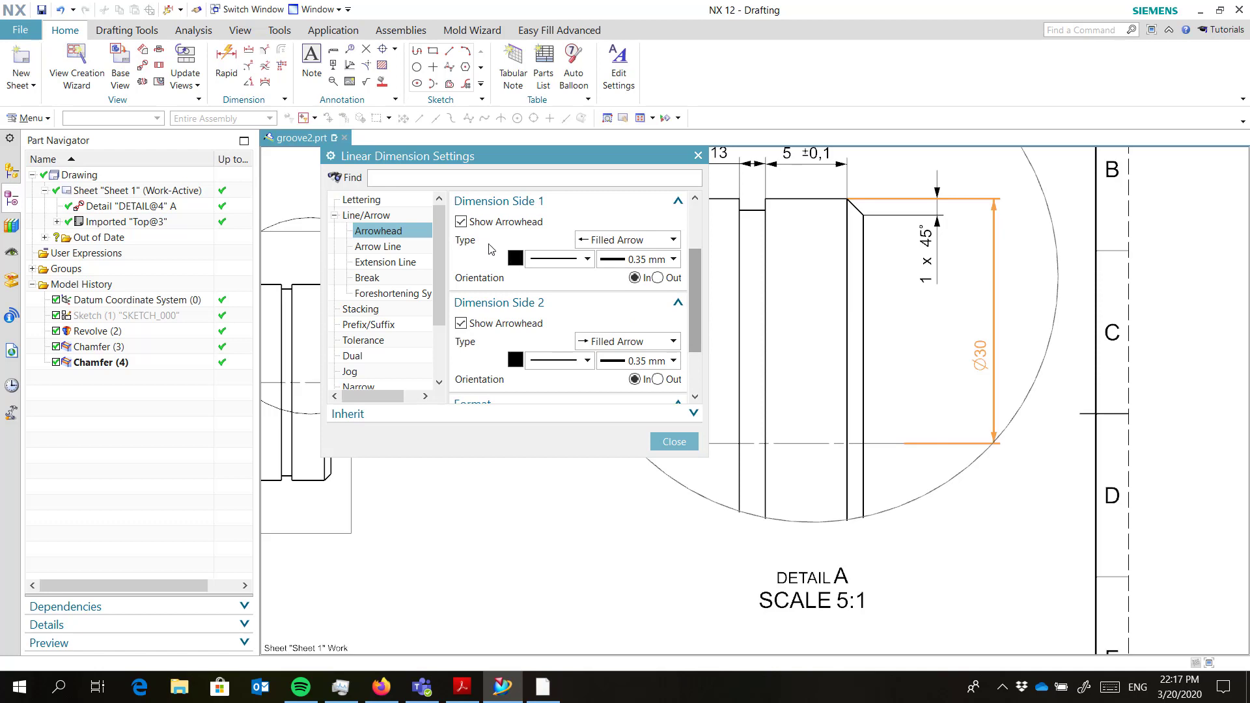
{"action": "left_click", "coordinate": [461, 222]}
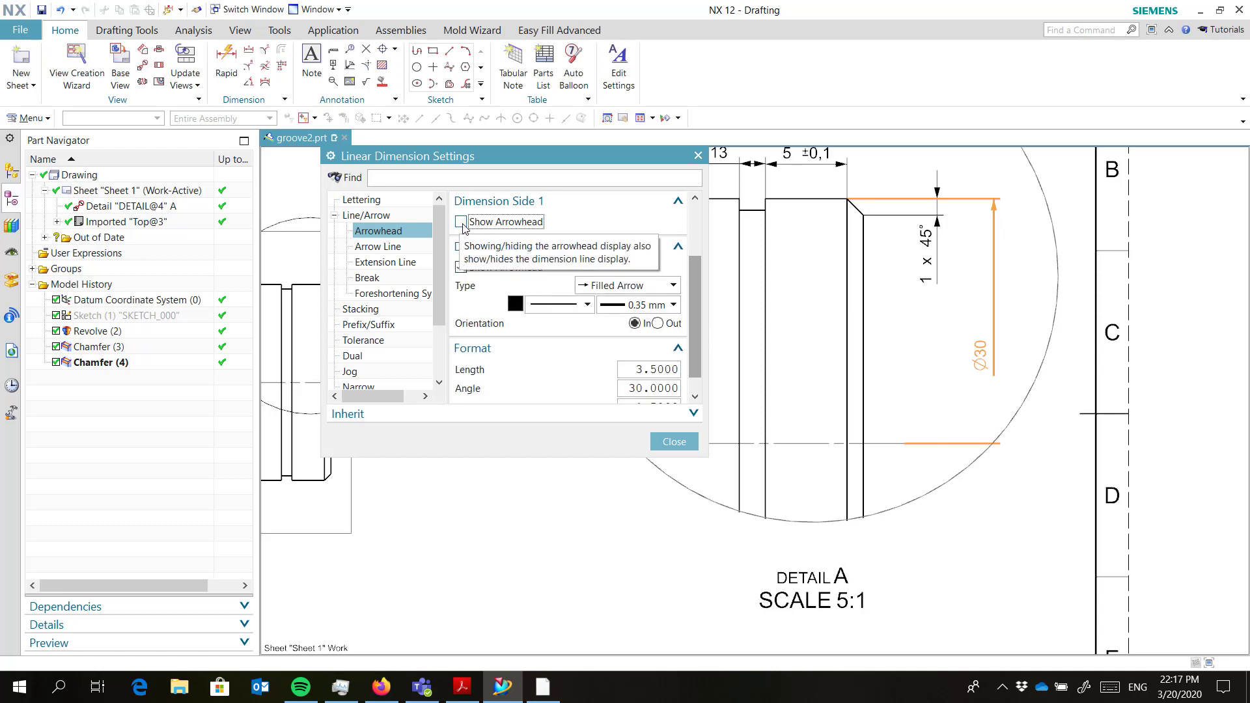
{"action": "left_click", "coordinate": [682, 448]}
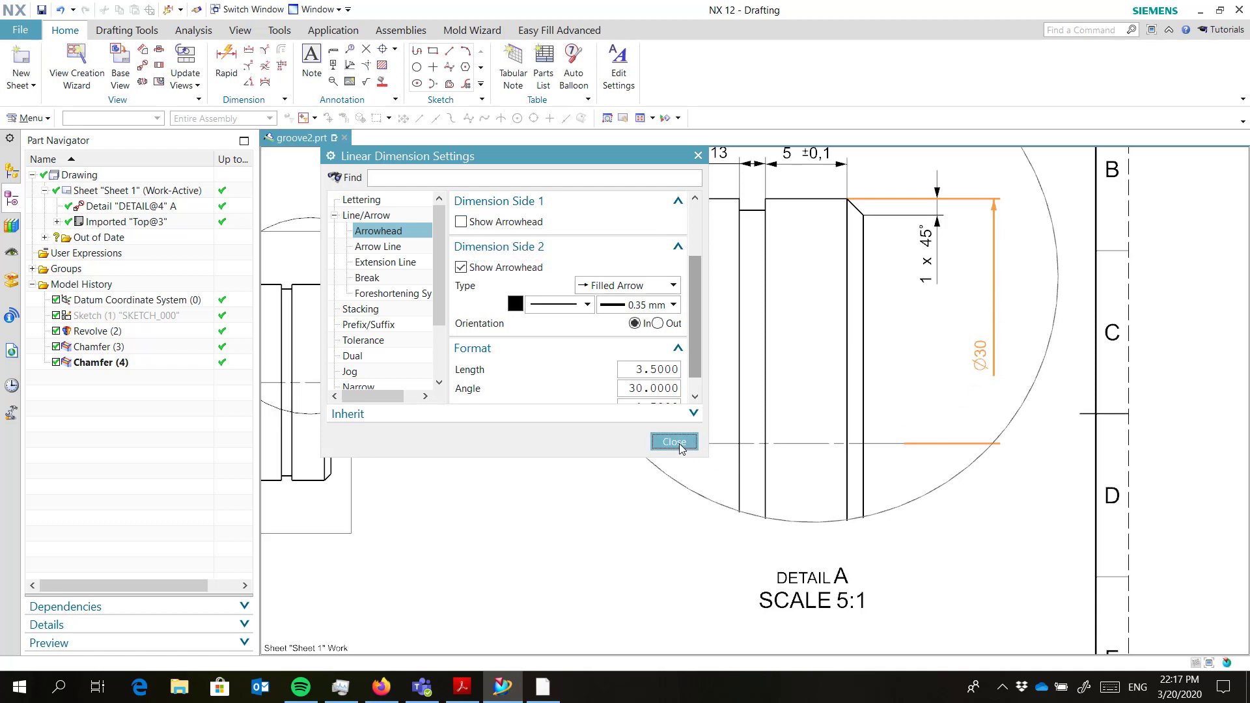
{"action": "left_click", "coordinate": [536, 640]}
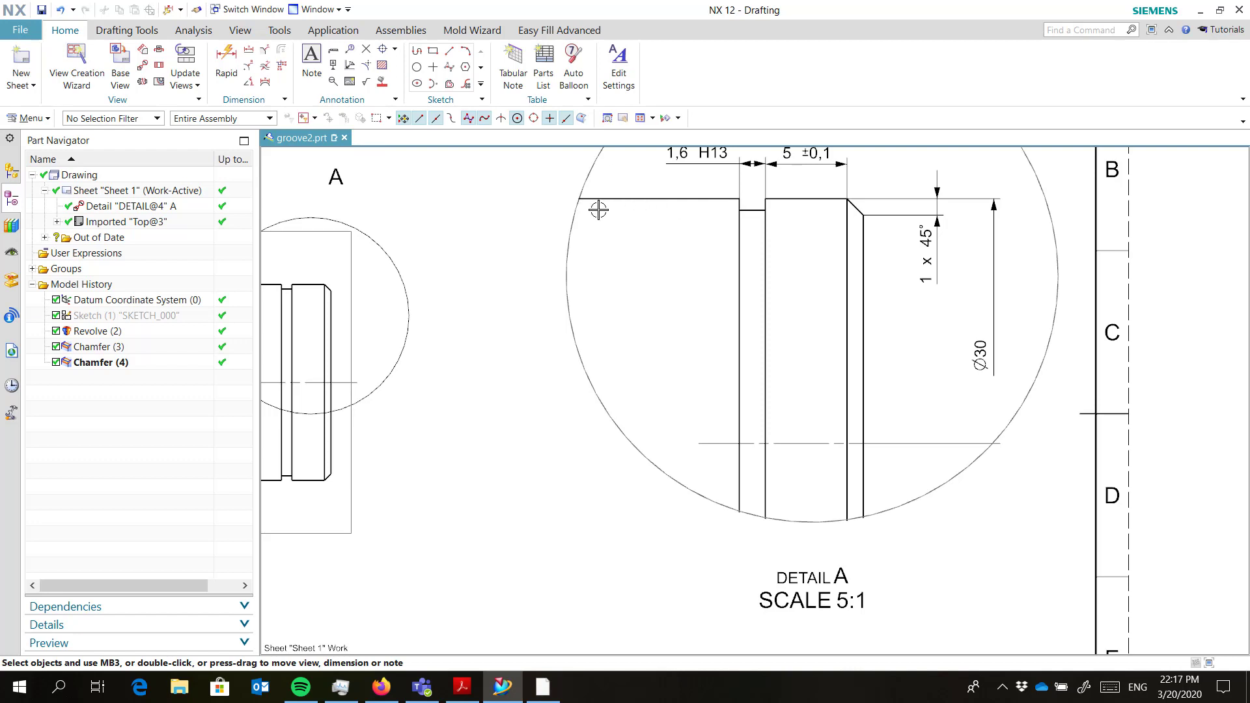
- Start a cylindrical dimension from the centerline to the groove's bottom edge in the detail view
{"action": "left_click", "coordinate": [227, 62]}
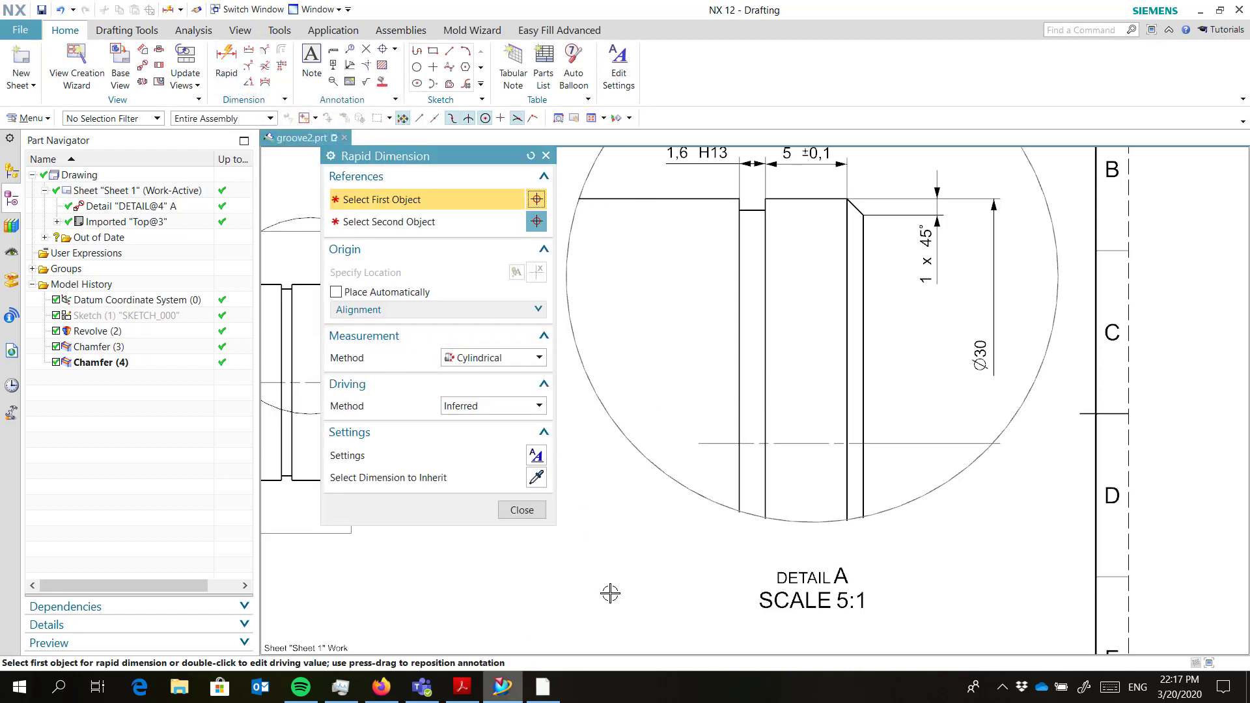
{"action": "left_click", "coordinate": [809, 448]}
{"action": "left_click", "coordinate": [741, 254]}
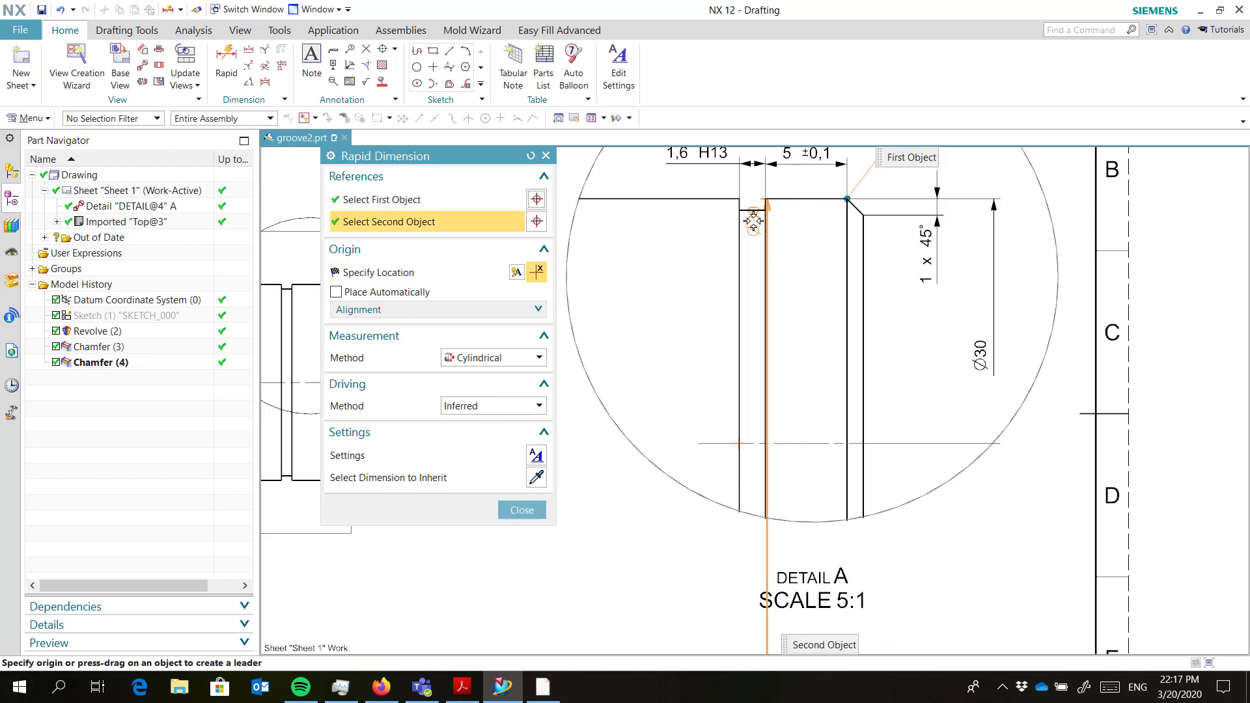
{"action": "scroll", "coordinate": [770, 222], "scroll_direction": "up", "scroll_amount": 3}
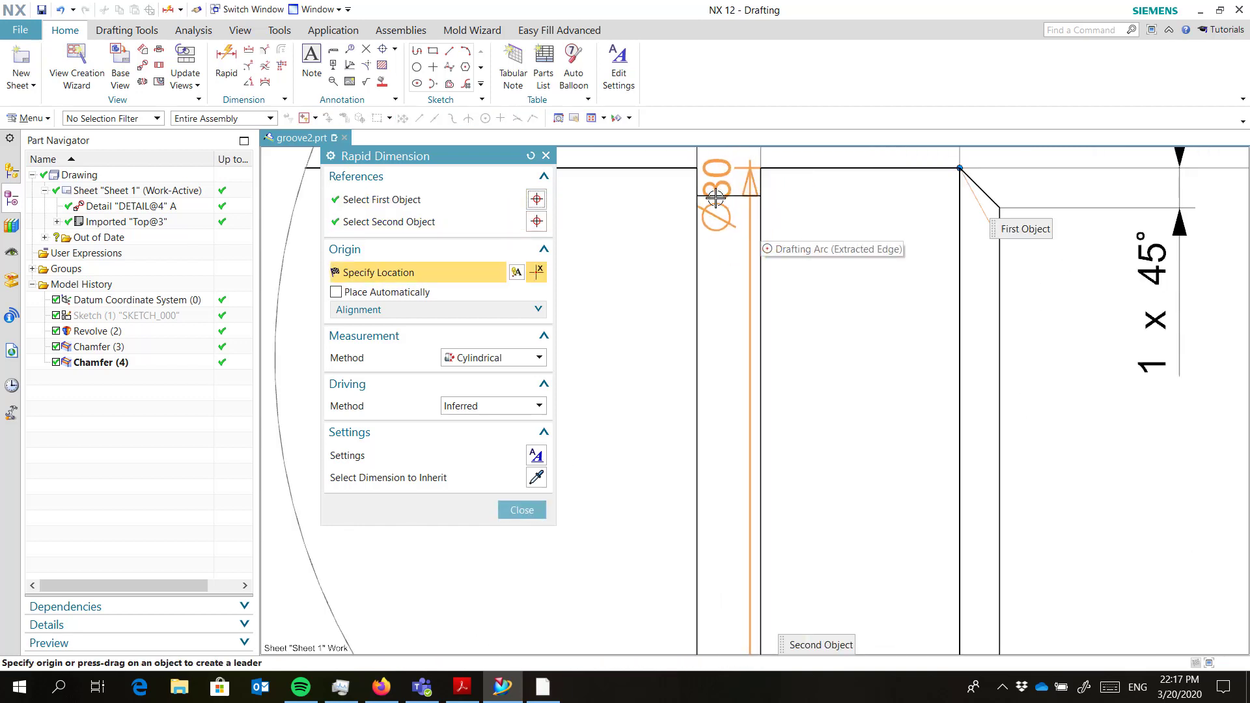
{"action": "left_click", "coordinate": [714, 169]}
{"action": "left_click", "coordinate": [711, 242]}
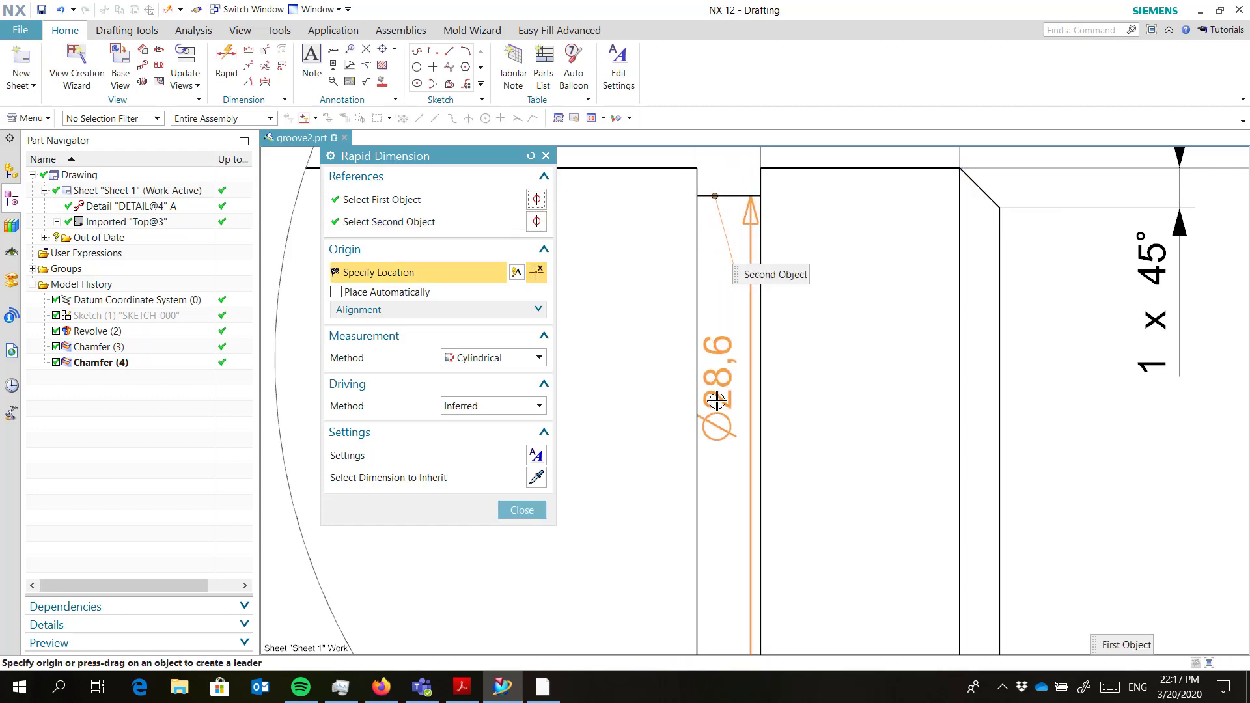
- Give the groove bottom's diameter dimension a shaft limits-and-fits tolerance of h12 and place it vertically just beside the groove
{"action": "mouse_move", "coordinate": [713, 431]}
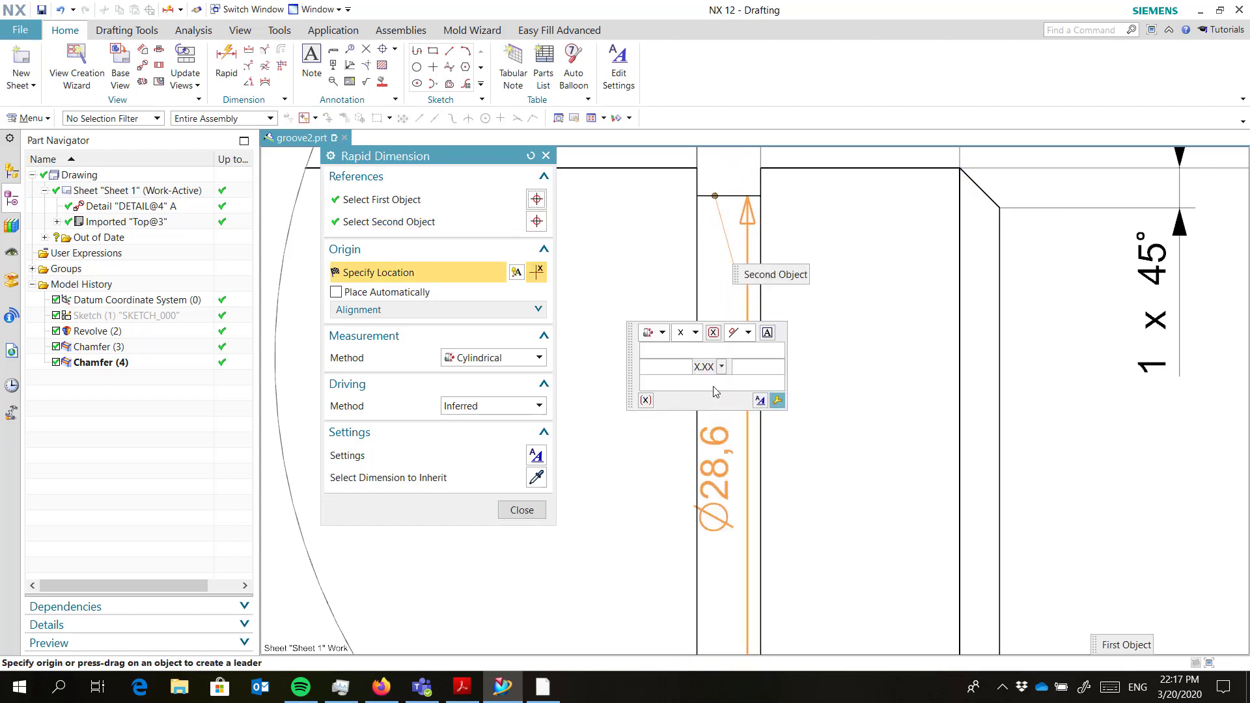
{"action": "left_click", "coordinate": [696, 333]}
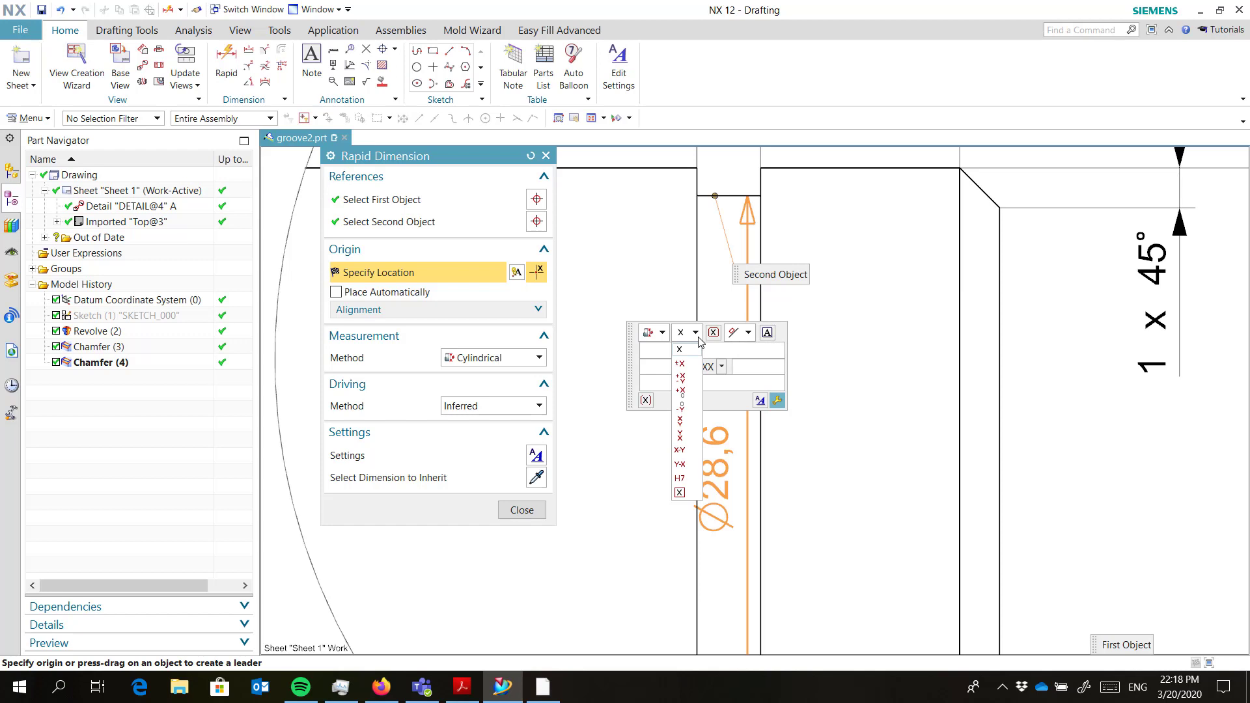
{"action": "left_click", "coordinate": [679, 478]}
{"action": "mouse_move", "coordinate": [651, 400]}
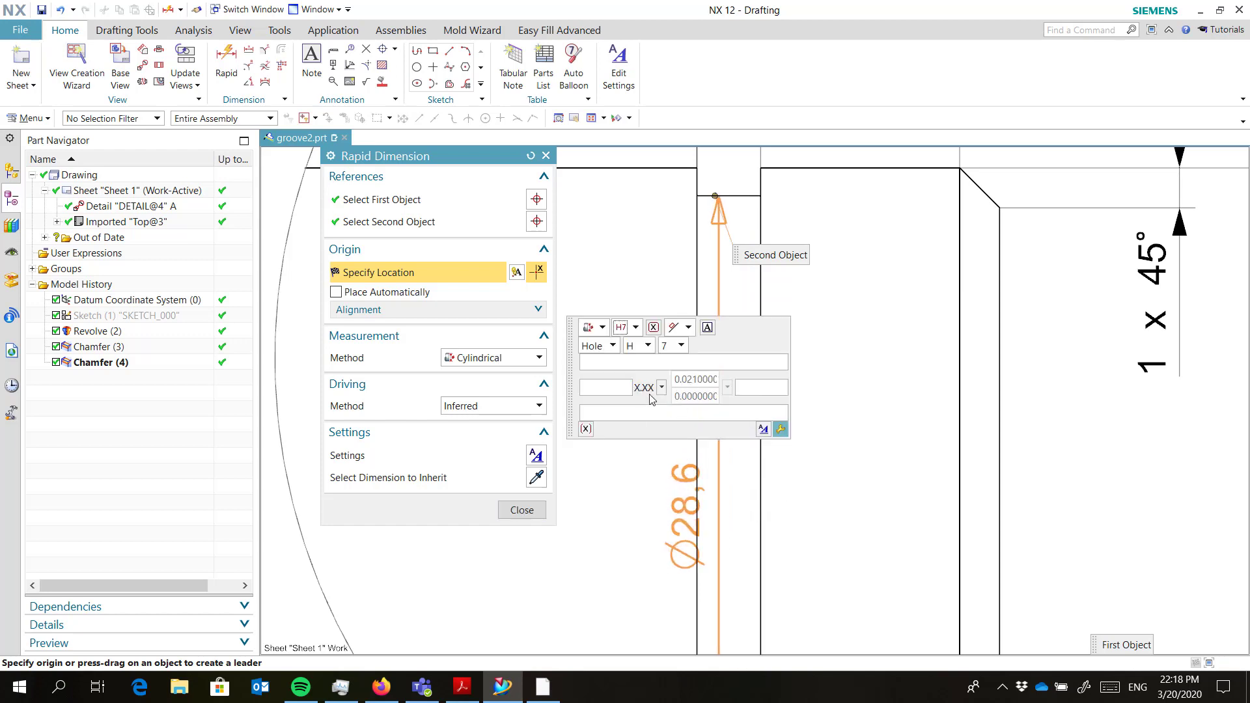
{"action": "left_click", "coordinate": [612, 346]}
{"action": "left_click", "coordinate": [595, 373]}
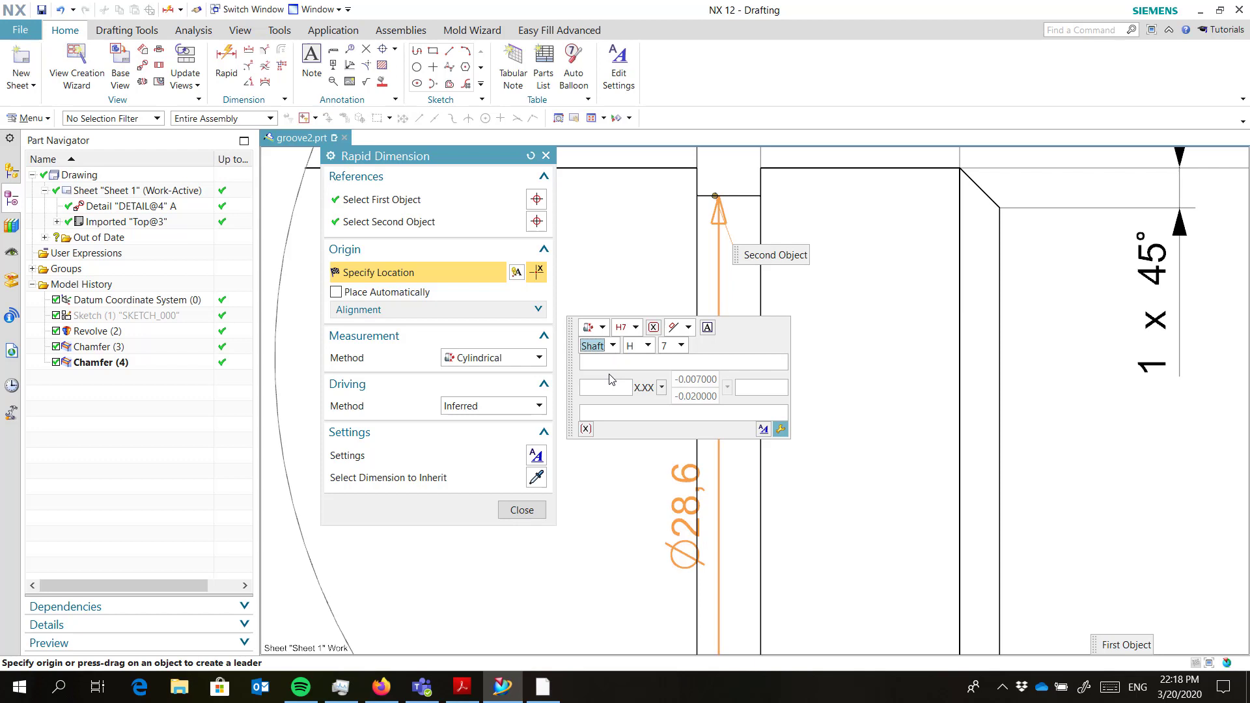
{"action": "left_click", "coordinate": [647, 345]}
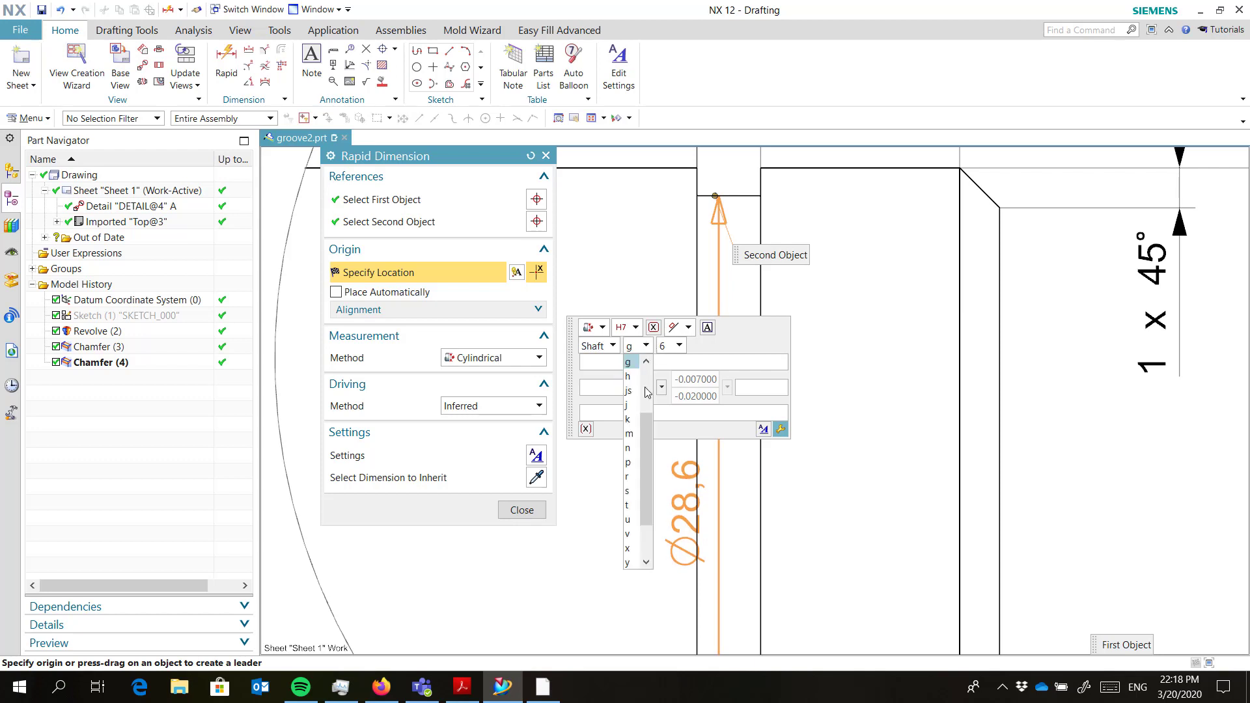
{"action": "left_click", "coordinate": [630, 378]}
{"action": "left_click", "coordinate": [680, 347]}
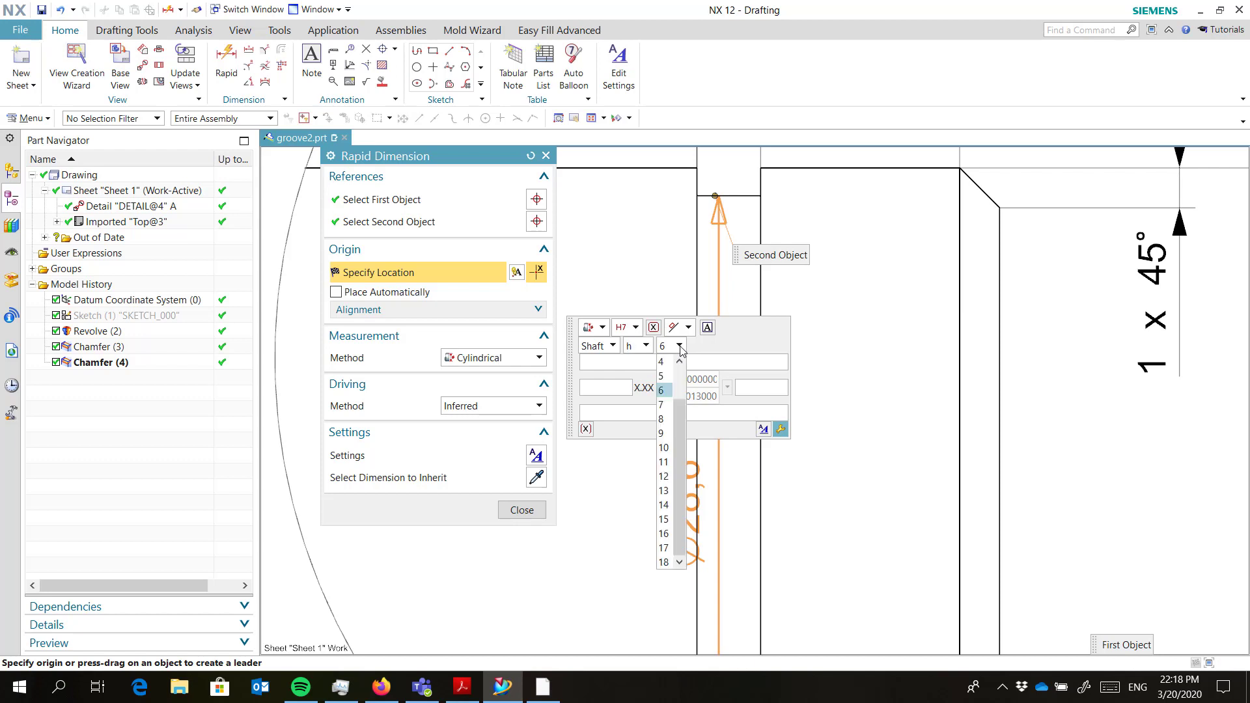
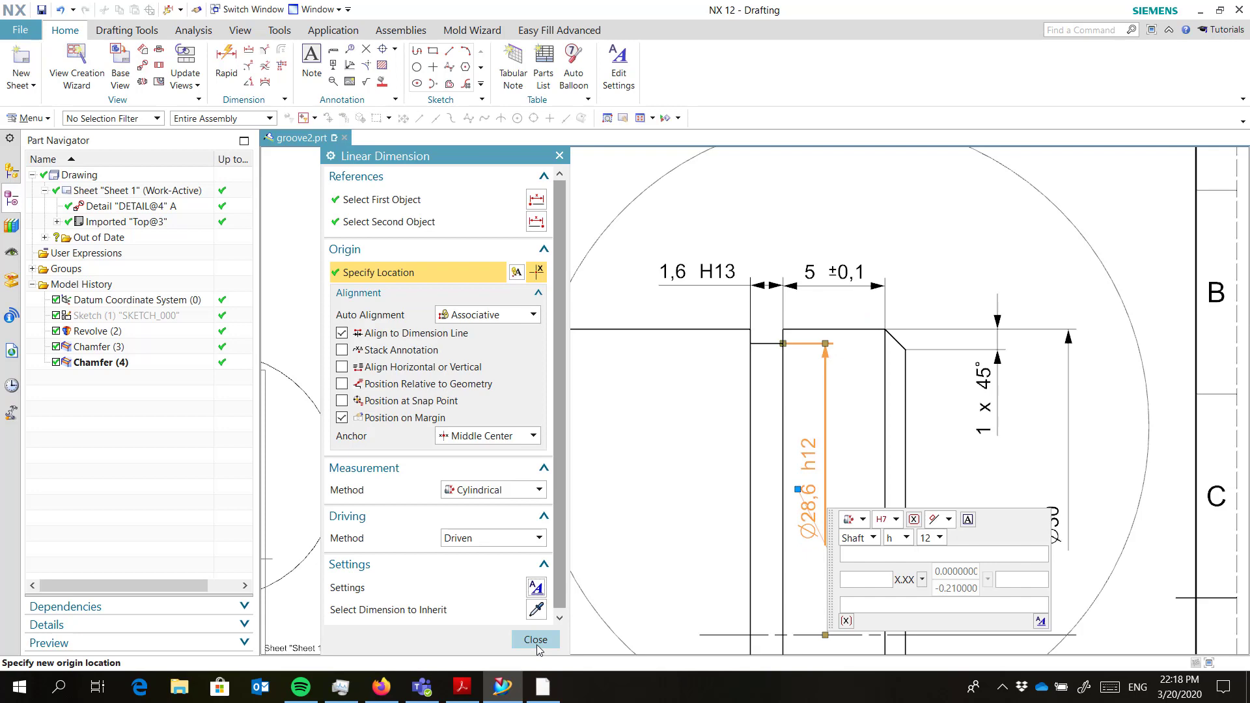
{"action": "left_click", "coordinate": [535, 639]}
- Add a chamfer dimension to the large section's upper chamfer in the main view, placed horizontally above the shaft
{"action": "scroll", "coordinate": [656, 573], "scroll_direction": "down", "scroll_amount": 3}
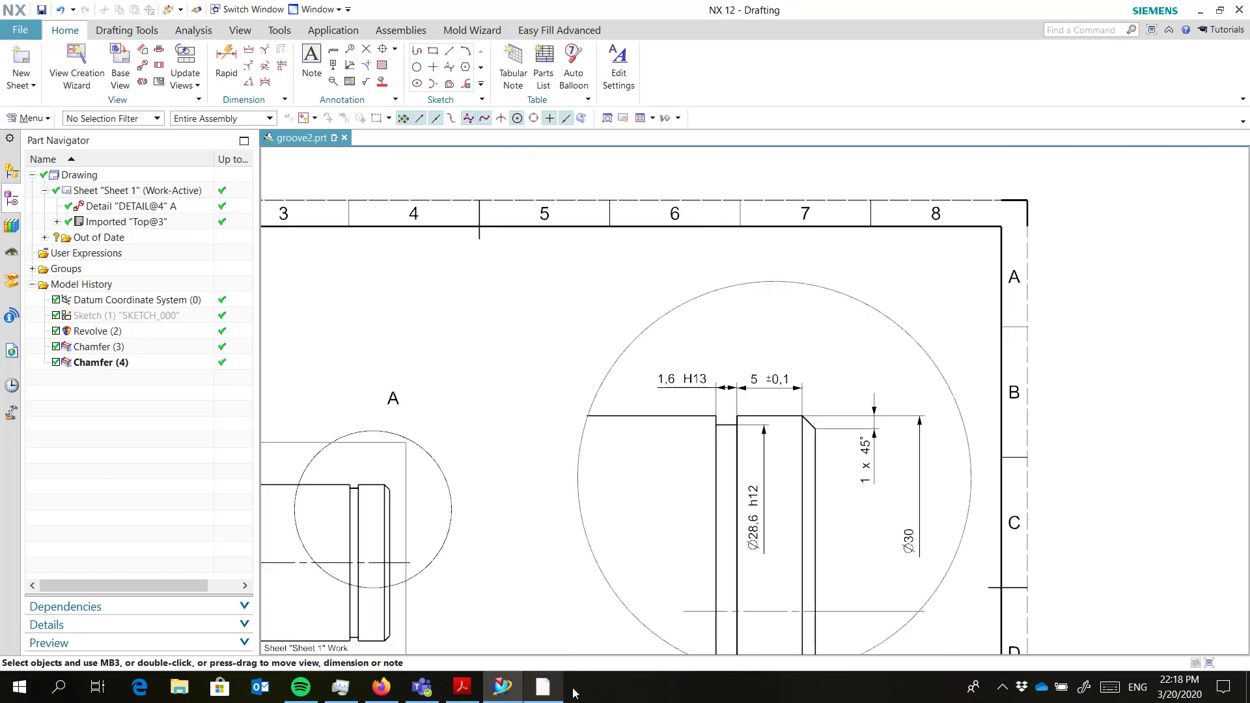
{"action": "mouse_move", "coordinate": [563, 543]}
{"action": "middle_mouse_down", "text": "shift"}
{"action": "mouse_move", "coordinate": [743, 413]}
{"action": "mouse_move", "coordinate": [873, 380]}
{"action": "middle_mouse_up", "text": "shift"}
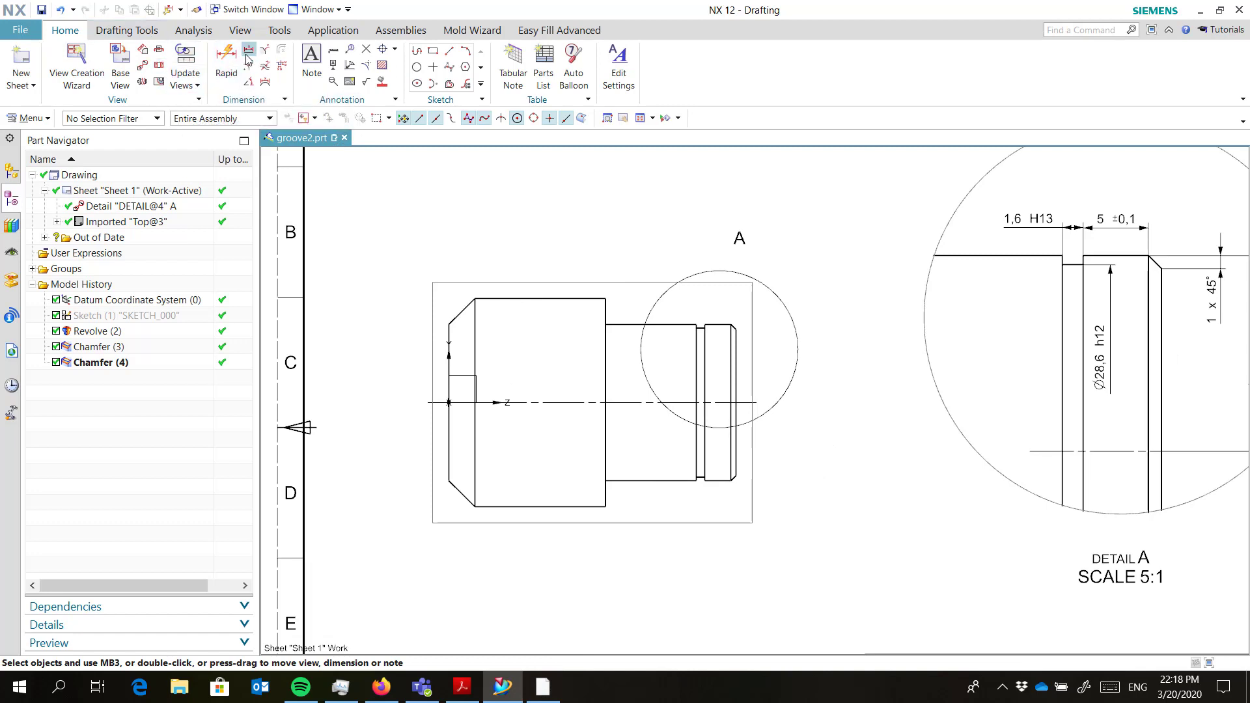
{"action": "left_click", "coordinate": [264, 50]}
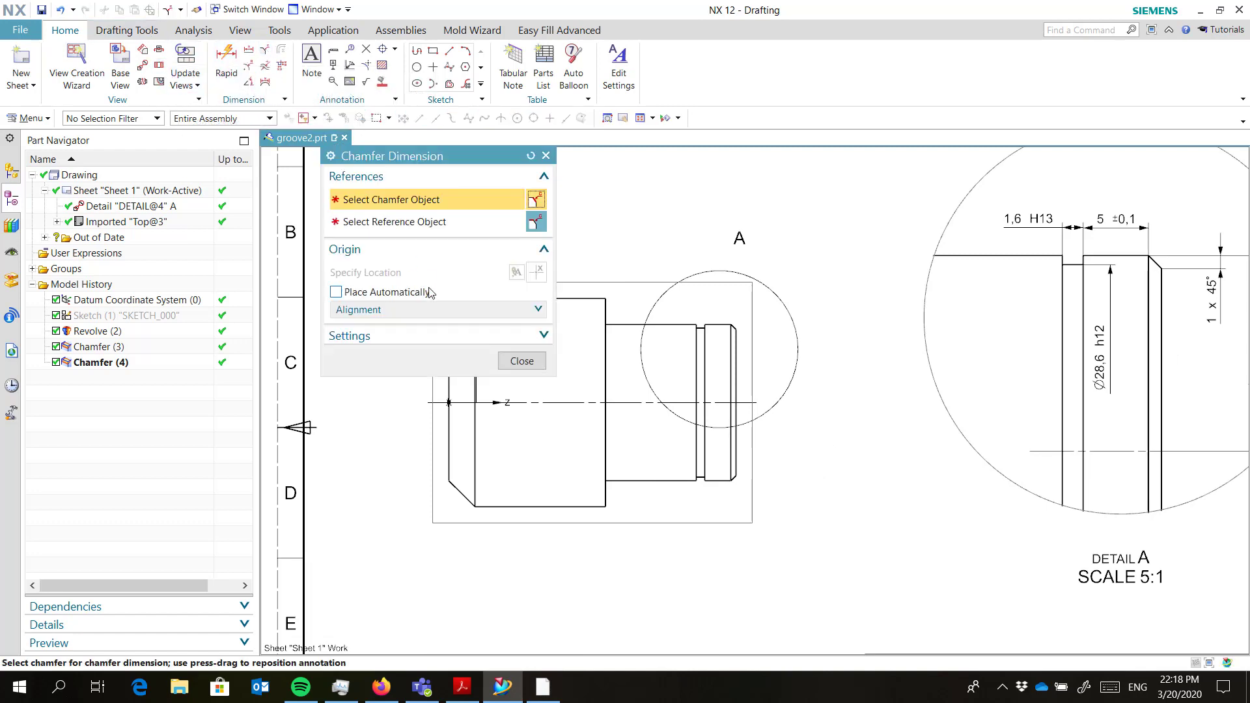
{"action": "mouse_move", "coordinate": [440, 153]}
{"action": "left_mouse_down"}
{"action": "mouse_move", "coordinate": [333, 164]}
{"action": "mouse_move", "coordinate": [343, 156]}
{"action": "left_mouse_up"}
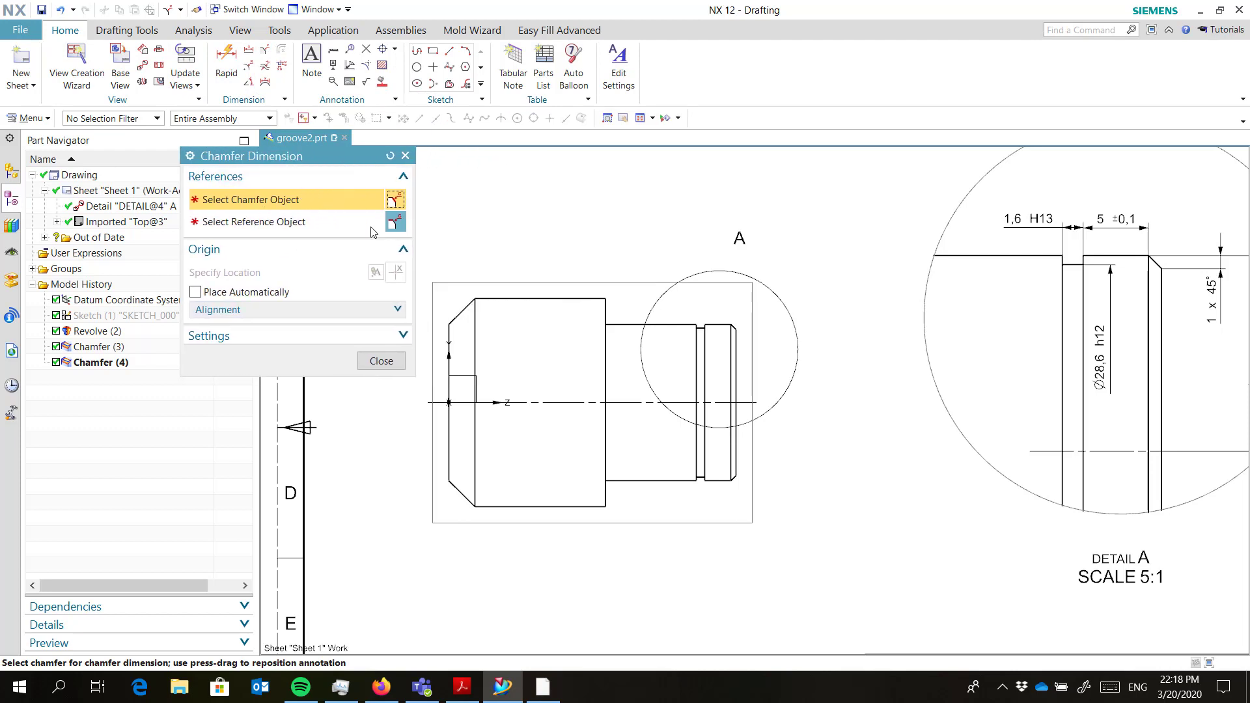
{"action": "left_click", "coordinate": [462, 307]}
{"action": "left_click", "coordinate": [469, 228]}
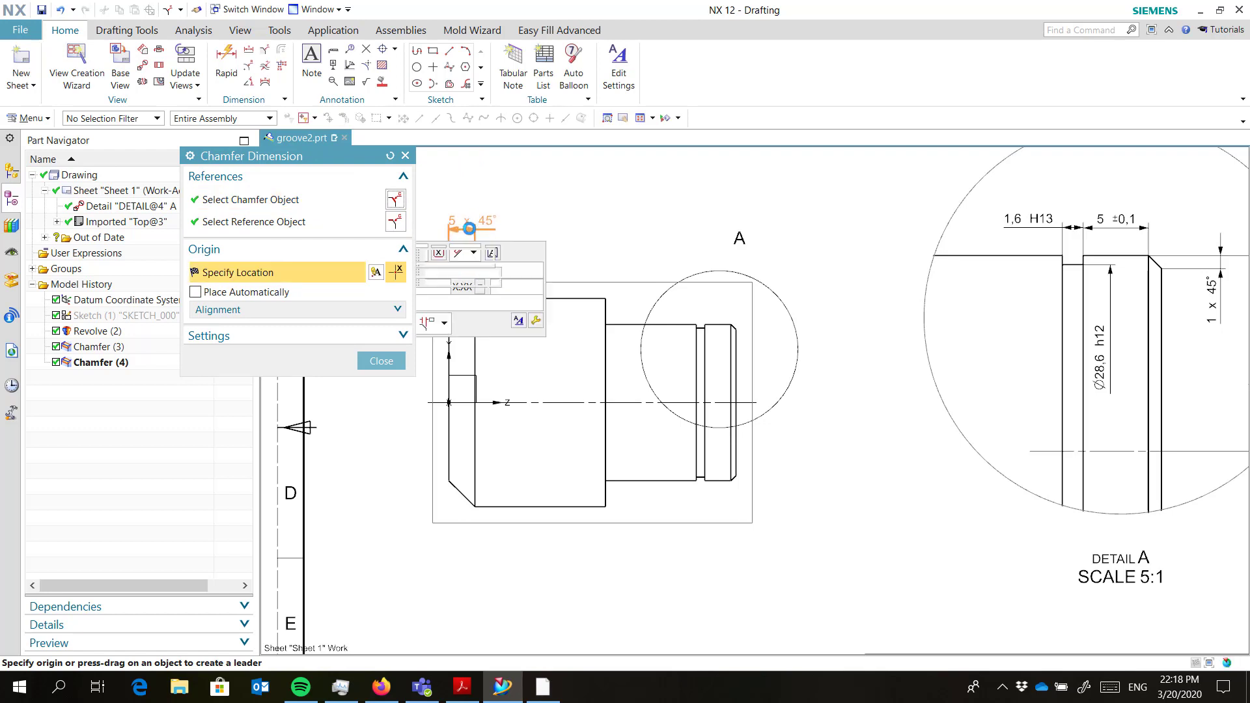
{"action": "left_click", "coordinate": [381, 361]}
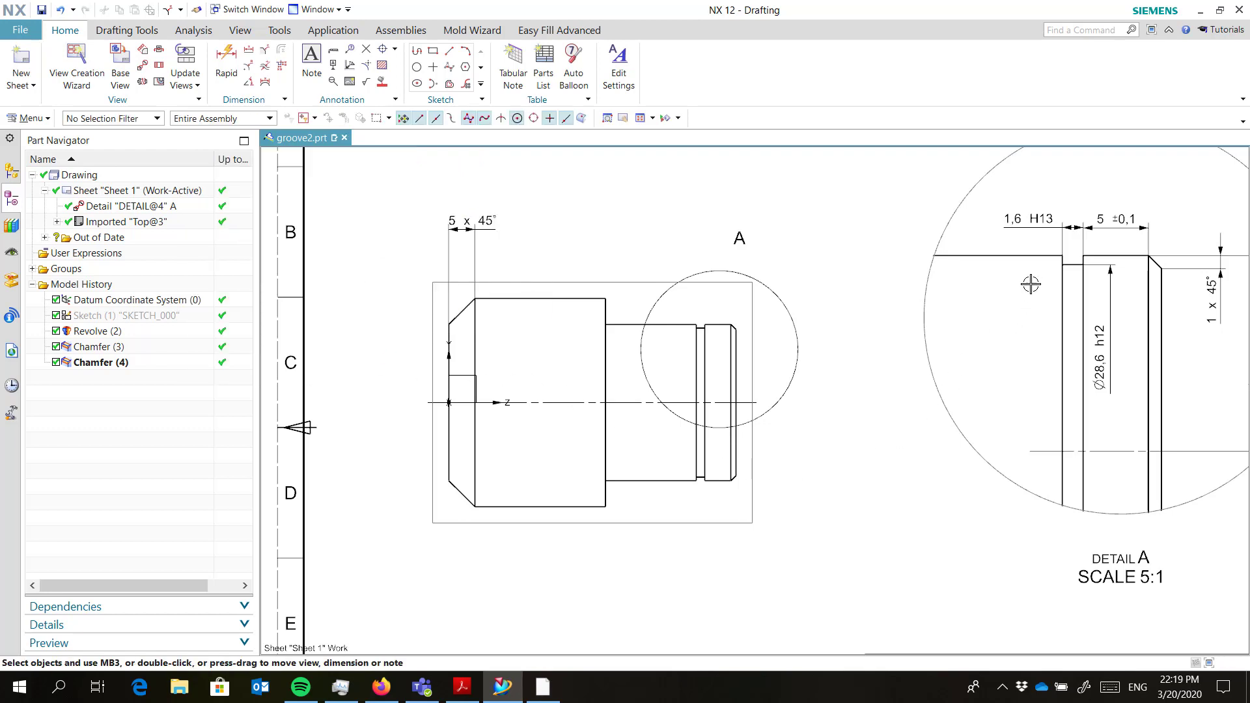
- Add a cylindrical dimension between the lower and upper edges of the shaft's large section, placed vertically inside it with the text near the lower edge
{"action": "mouse_move", "coordinate": [1187, 395]}
{"action": "middle_mouse_down", "text": "shift"}
{"action": "mouse_move", "coordinate": [1035, 362]}
{"action": "mouse_move", "coordinate": [1138, 368]}
{"action": "middle_mouse_up", "text": "shift"}
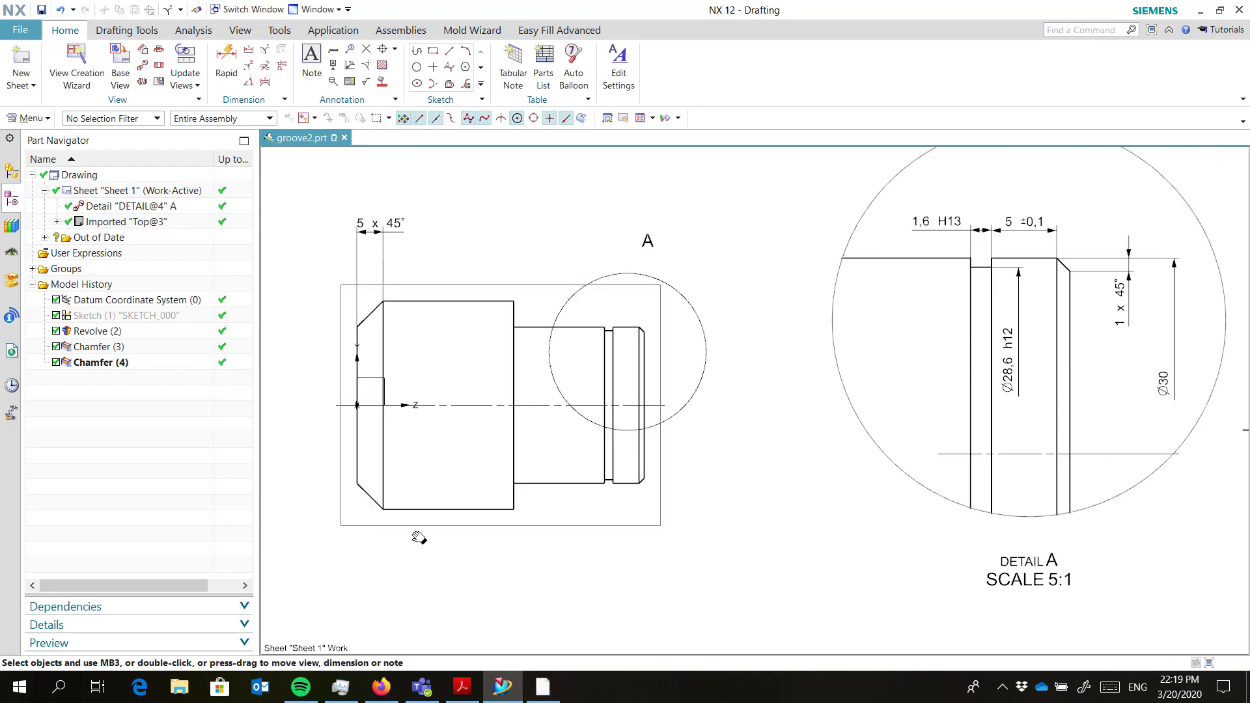
{"action": "middle_click_drag", "start_coordinate": [410, 521], "coordinate": [455, 515], "text": "shift"}
{"action": "left_click", "coordinate": [457, 511]}
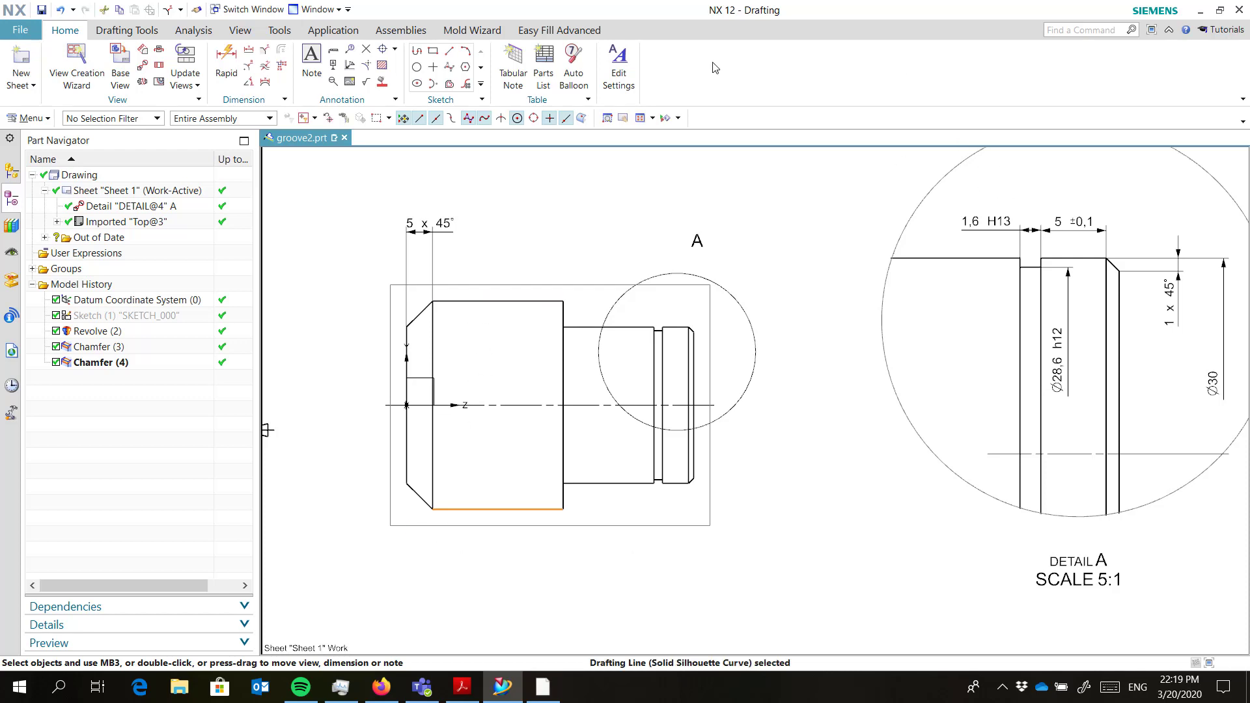
{"action": "left_click", "coordinate": [226, 59]}
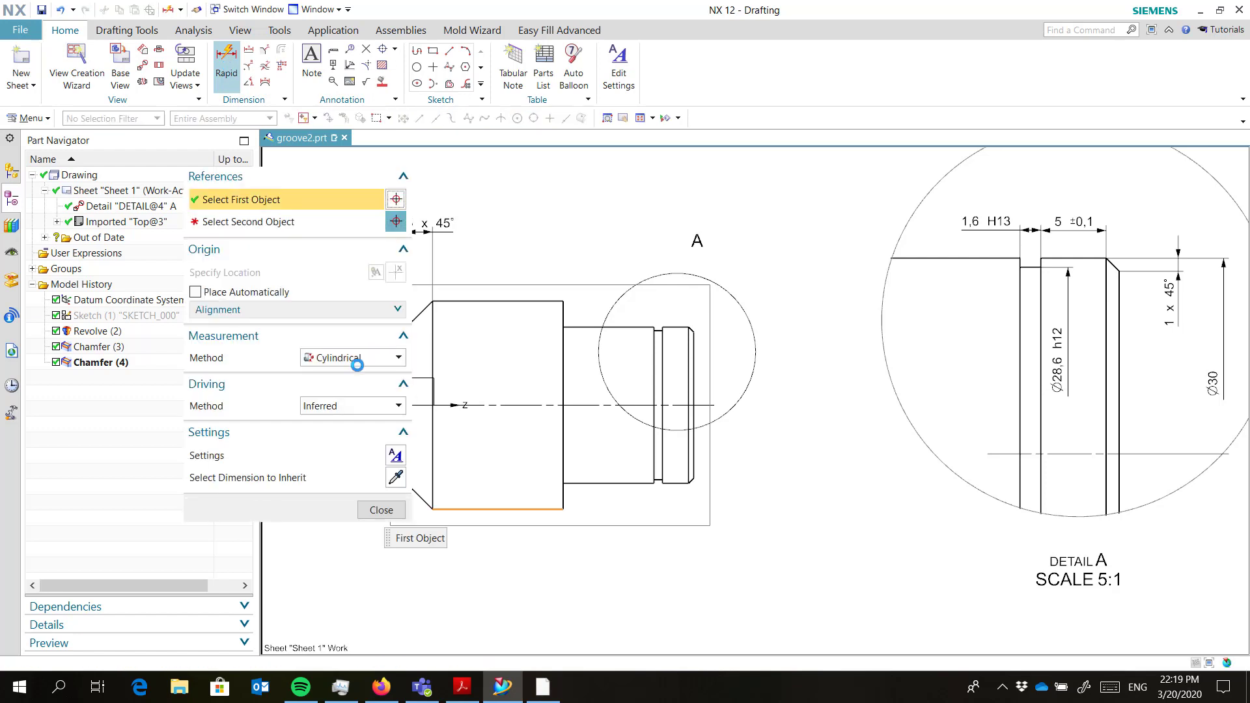
{"action": "left_click", "coordinate": [360, 360]}
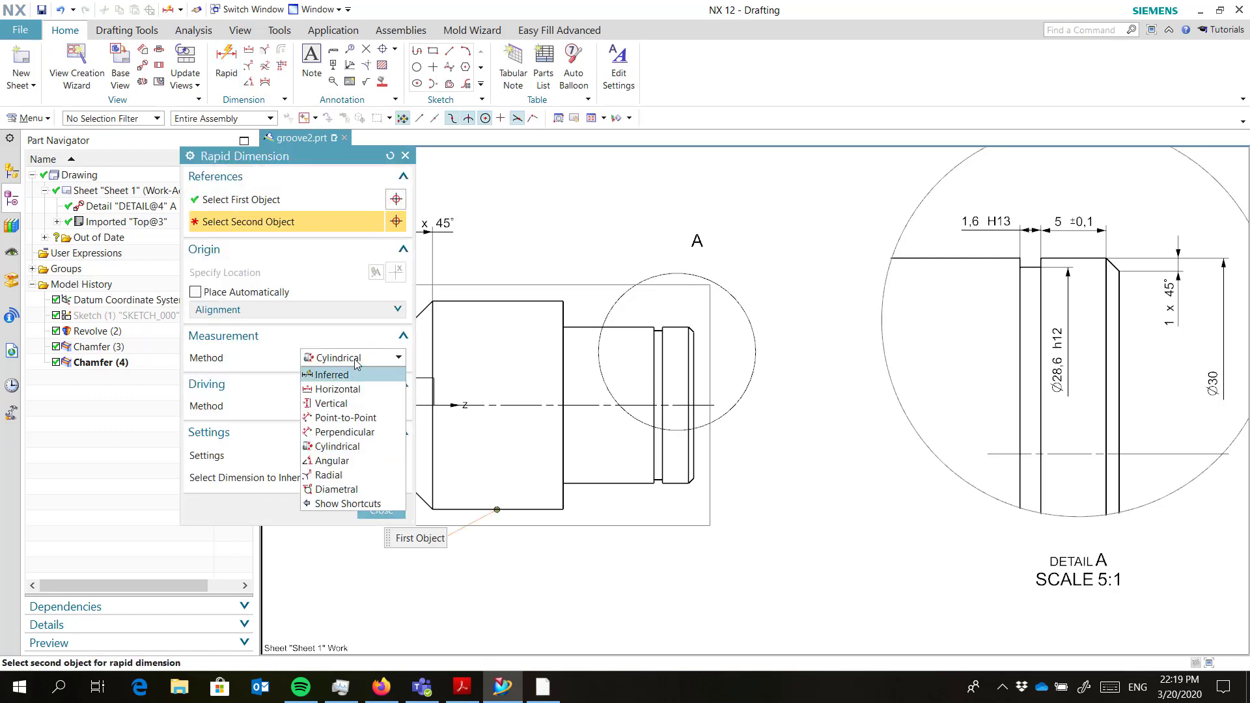
{"action": "left_click", "coordinate": [356, 364]}
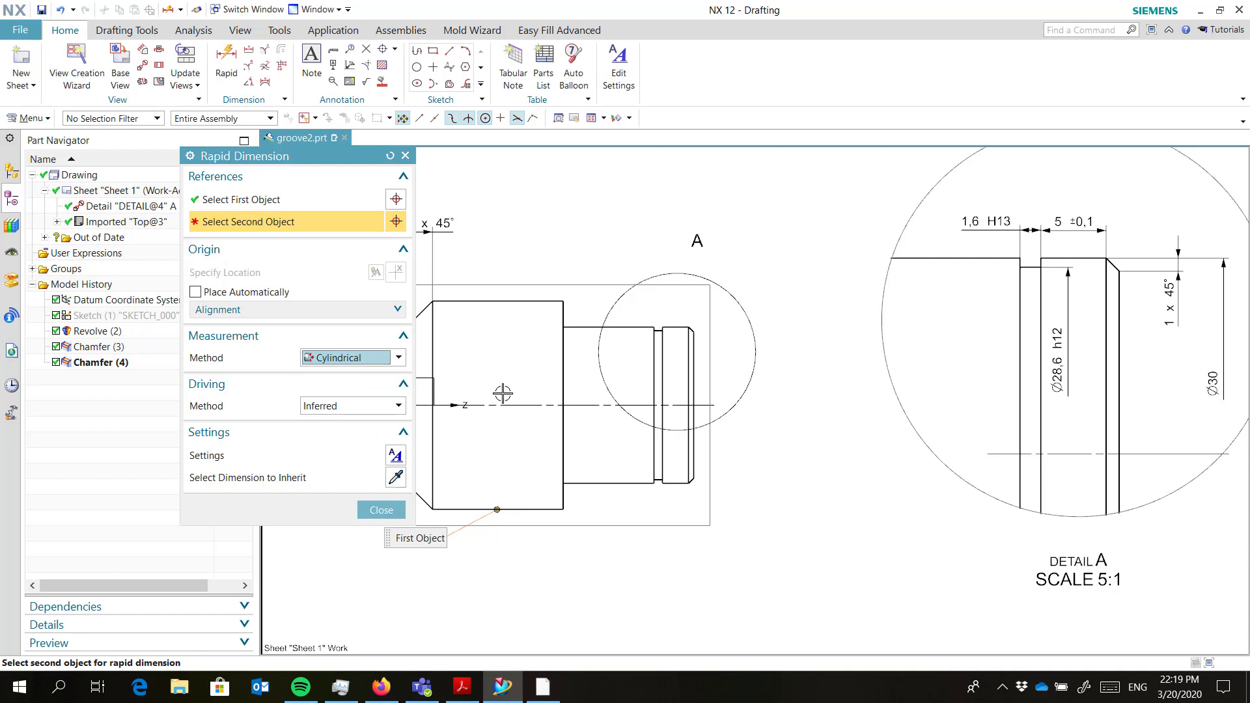
{"action": "left_click", "coordinate": [508, 301]}
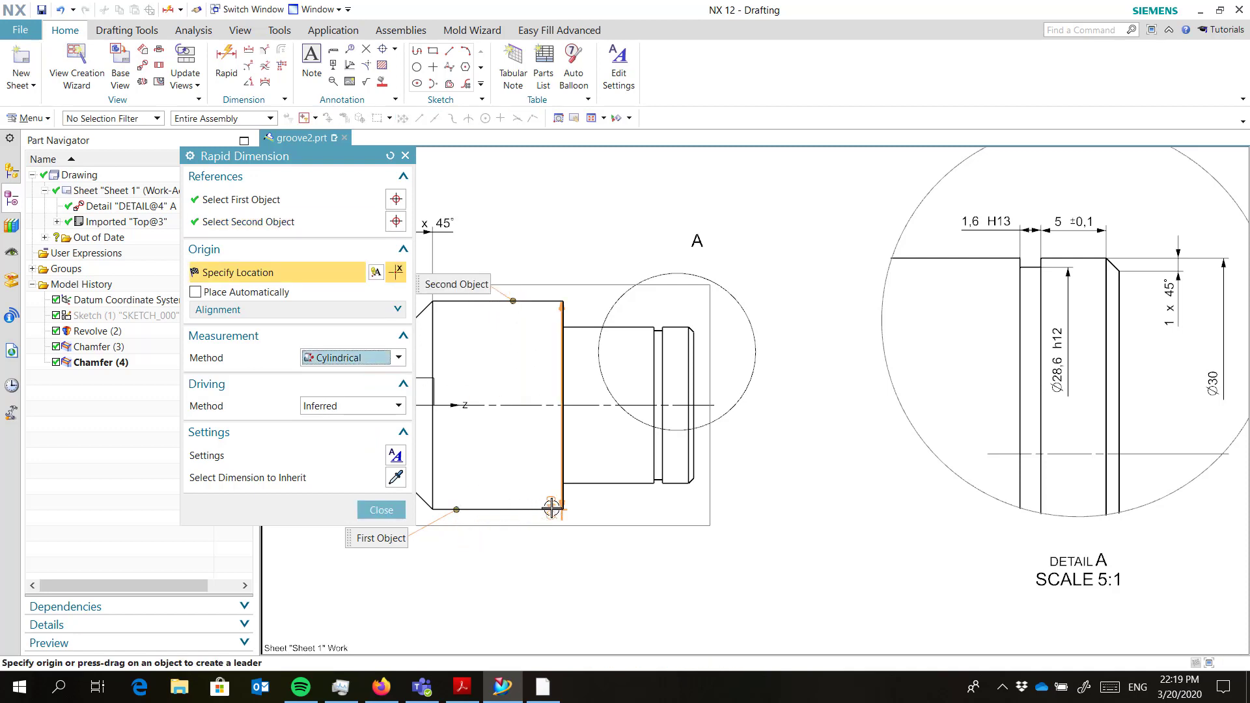
{"action": "scroll", "coordinate": [551, 509], "scroll_direction": "up", "scroll_amount": 1}
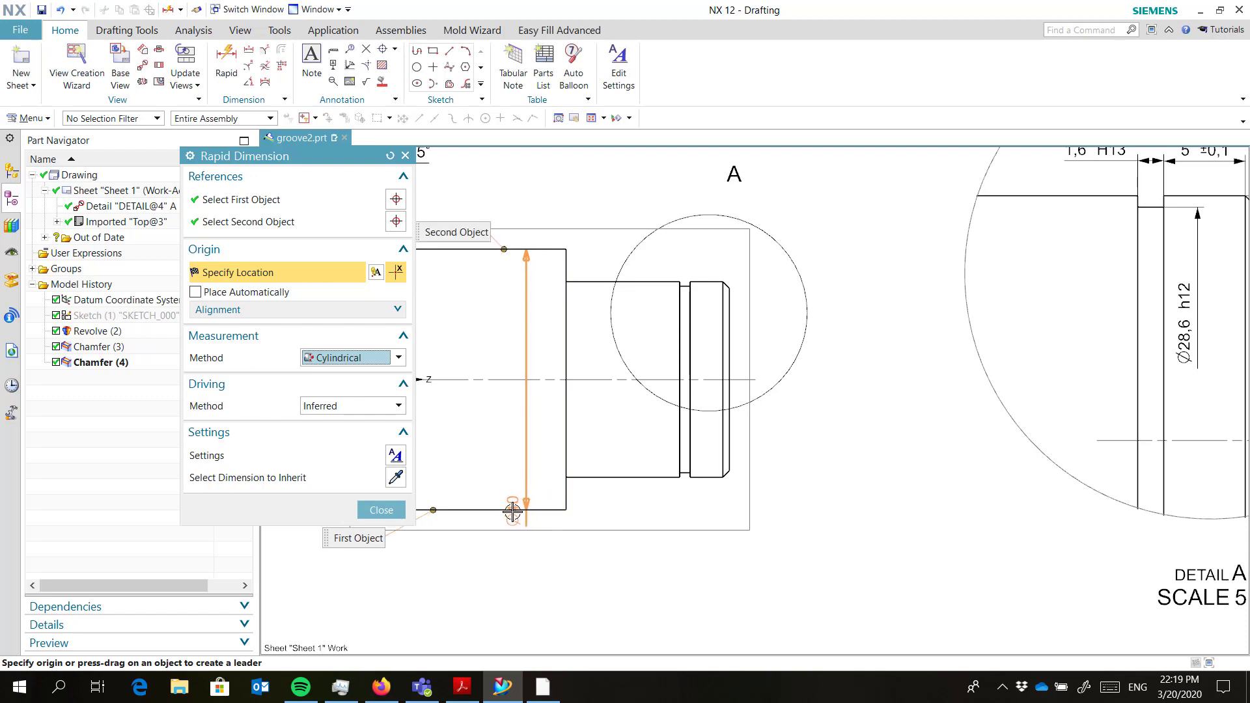
{"action": "mouse_move", "coordinate": [513, 513]}
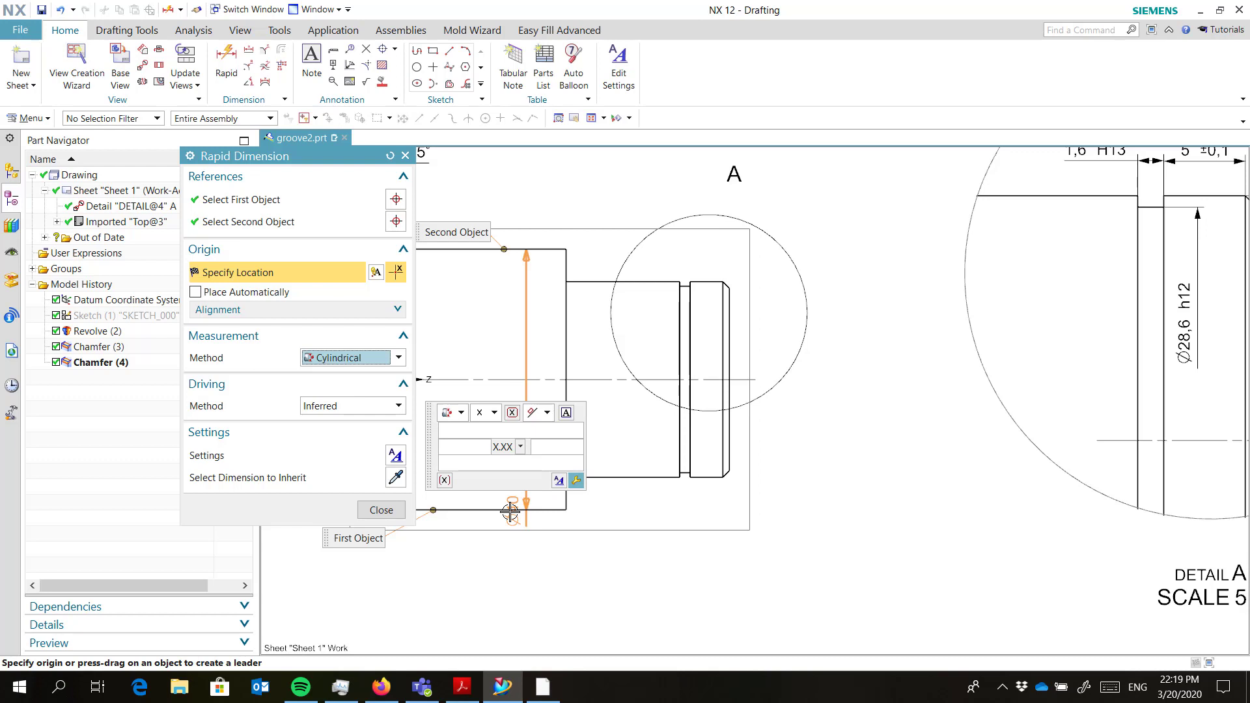
{"action": "left_click", "coordinate": [511, 512]}
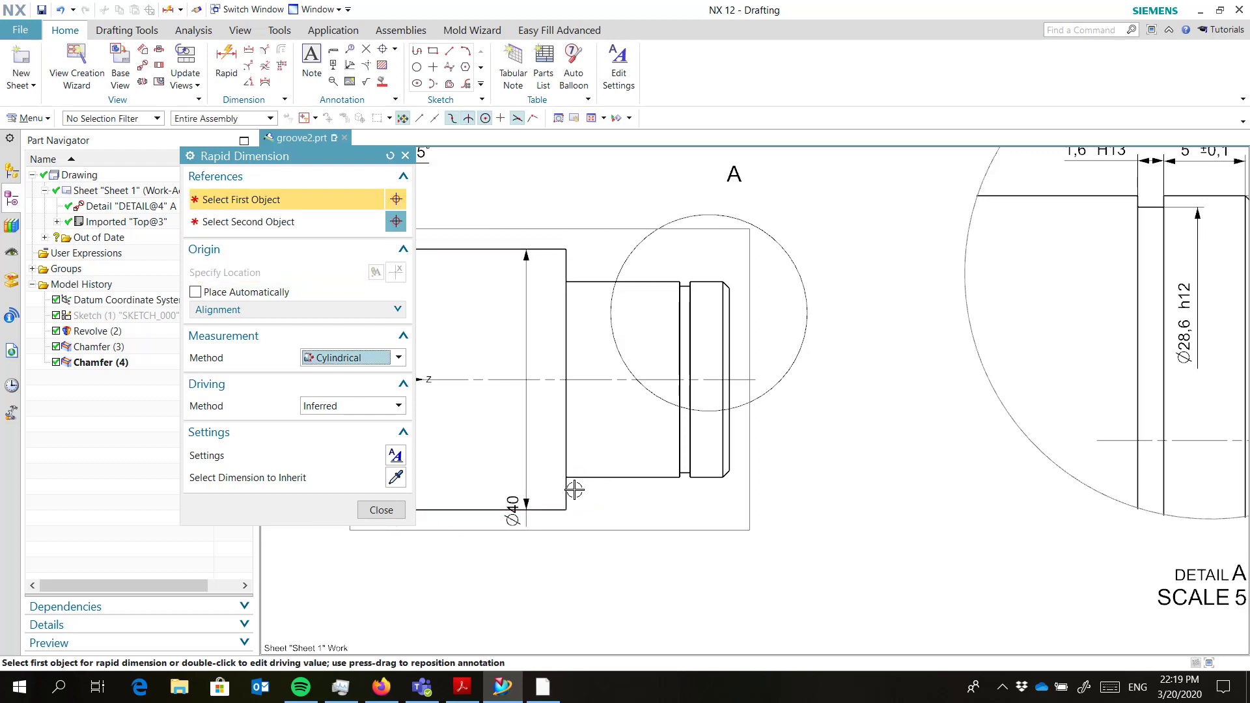
{"action": "mouse_move", "coordinate": [586, 509]}
{"action": "middle_mouse_down", "text": "shift"}
{"action": "mouse_move", "coordinate": [957, 355]}
{"action": "mouse_move", "coordinate": [814, 420]}
{"action": "middle_mouse_up", "text": "shift"}
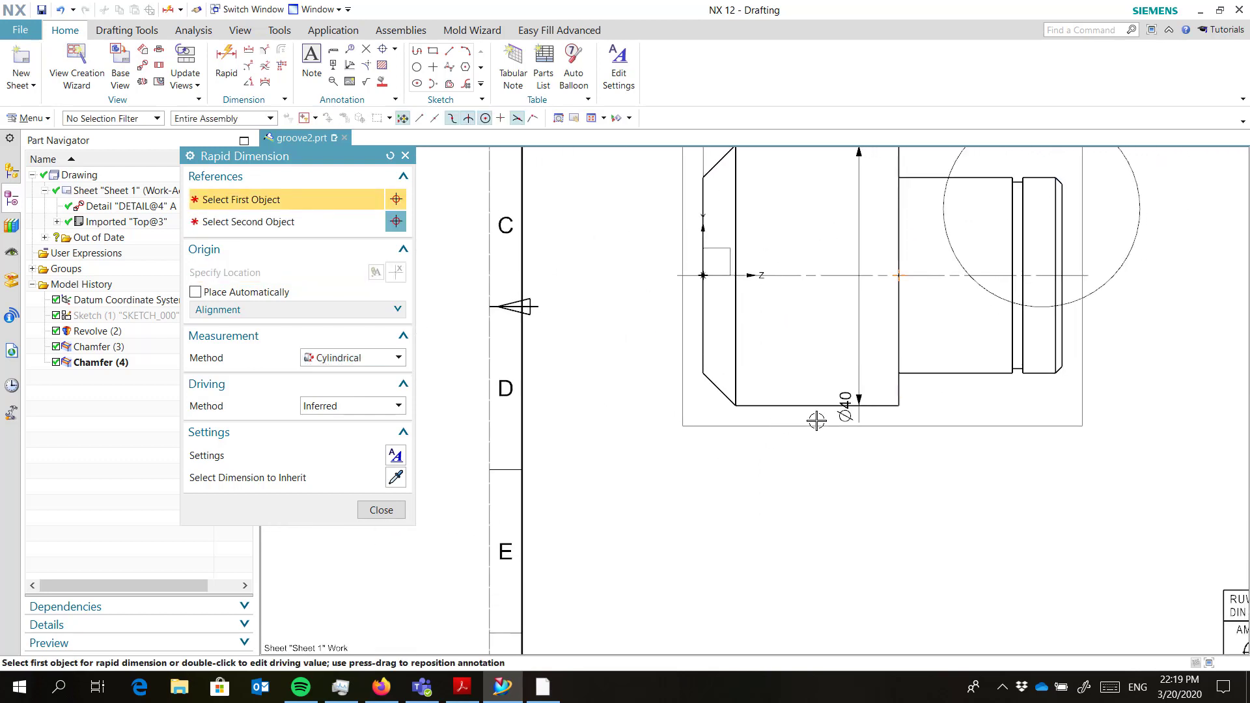
- Move the large section's diameter dimension out of the shaft, placing it vertically outside the chamfered end of the main view
{"action": "mouse_move", "coordinate": [843, 407]}
{"action": "left_mouse_down"}
{"action": "mouse_move", "coordinate": [838, 321]}
{"action": "mouse_move", "coordinate": [697, 280]}
{"action": "mouse_move", "coordinate": [601, 285]}
{"action": "left_mouse_up"}
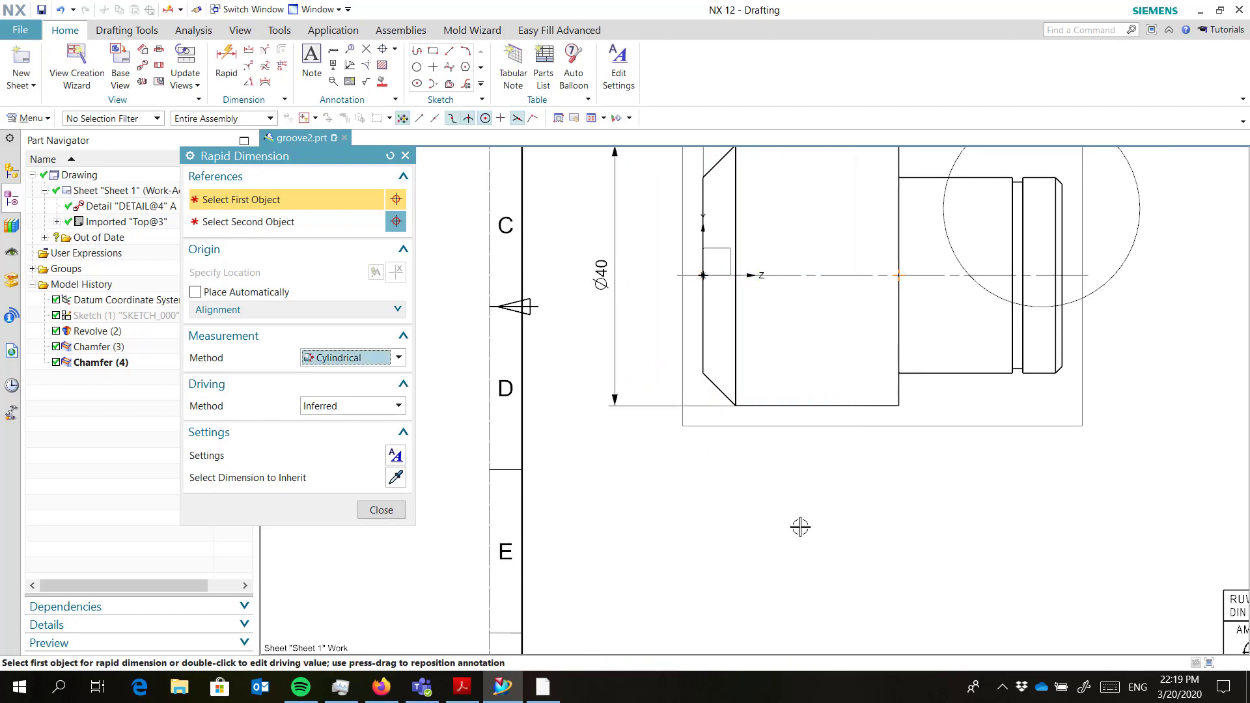
{"action": "scroll", "coordinate": [808, 515], "scroll_direction": "down", "scroll_amount": 3}
{"action": "scroll", "coordinate": [1051, 498], "scroll_direction": "down", "scroll_amount": 1}
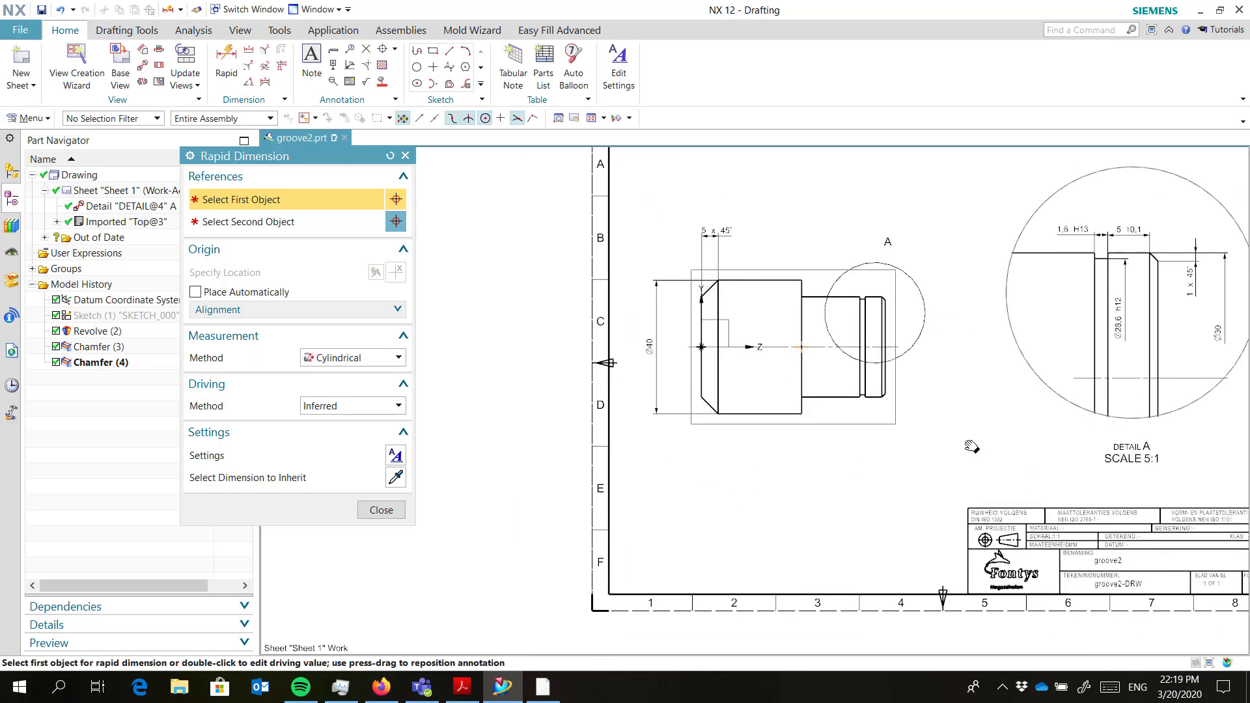
- Close the Rapid Dimension command and set the general size tolerance note in the title block to NEN ISO 2768-1 - m
{"action": "scroll", "coordinate": [802, 462], "scroll_direction": "up", "scroll_amount": 3}
{"action": "scroll", "coordinate": [886, 498], "scroll_direction": "up", "scroll_amount": 2}
{"action": "scroll", "coordinate": [886, 498], "scroll_direction": "up", "scroll_amount": 1}
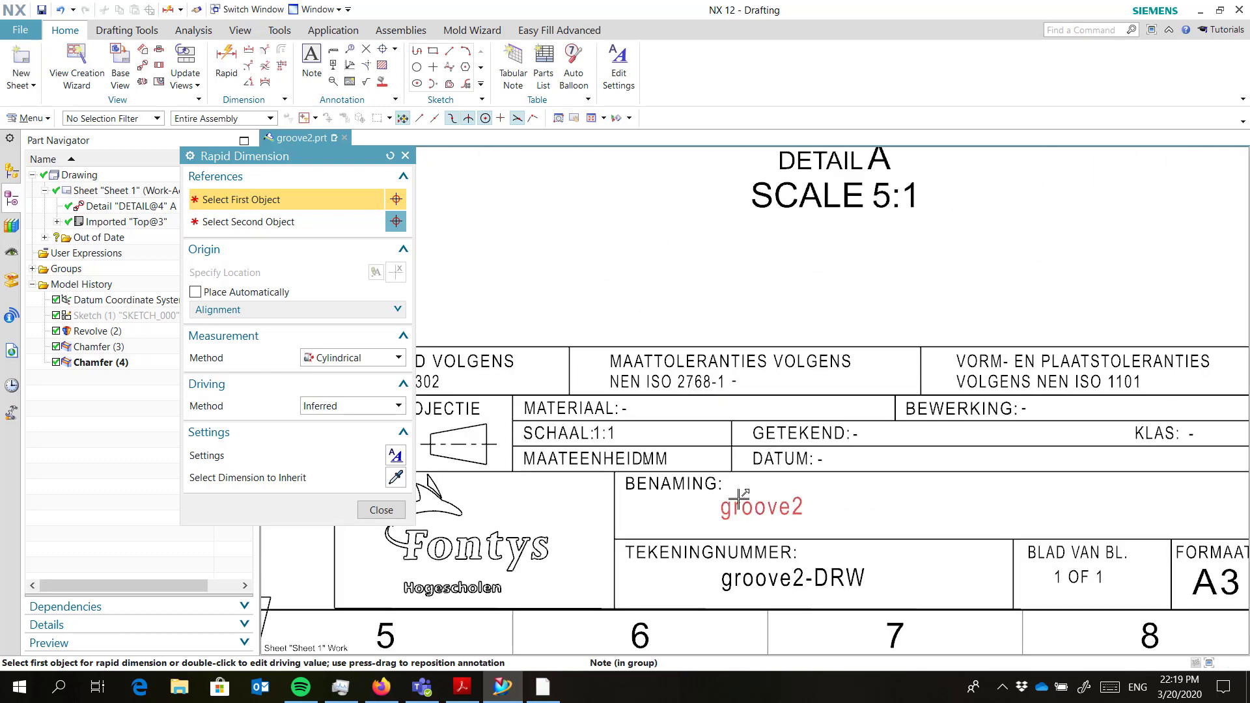
{"action": "left_click", "coordinate": [719, 395]}
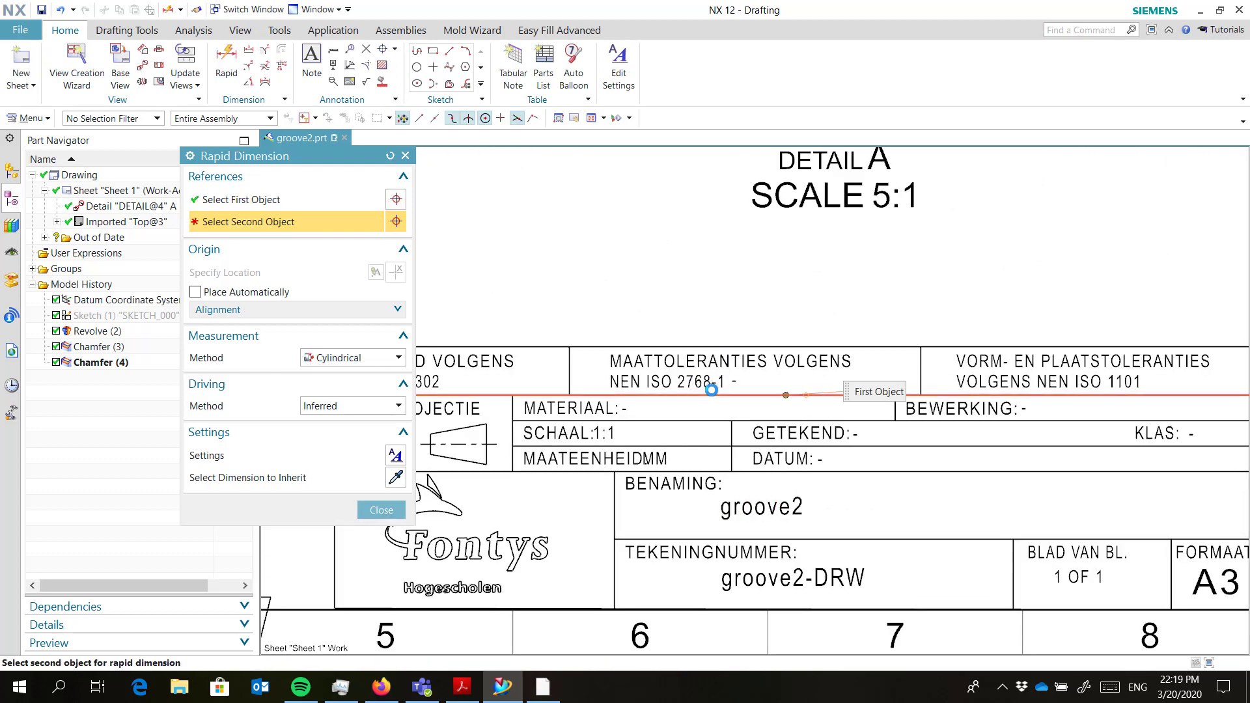
{"action": "left_click", "coordinate": [384, 511]}
{"action": "middle_click_drag", "start_coordinate": [986, 484], "coordinate": [455, 446]}
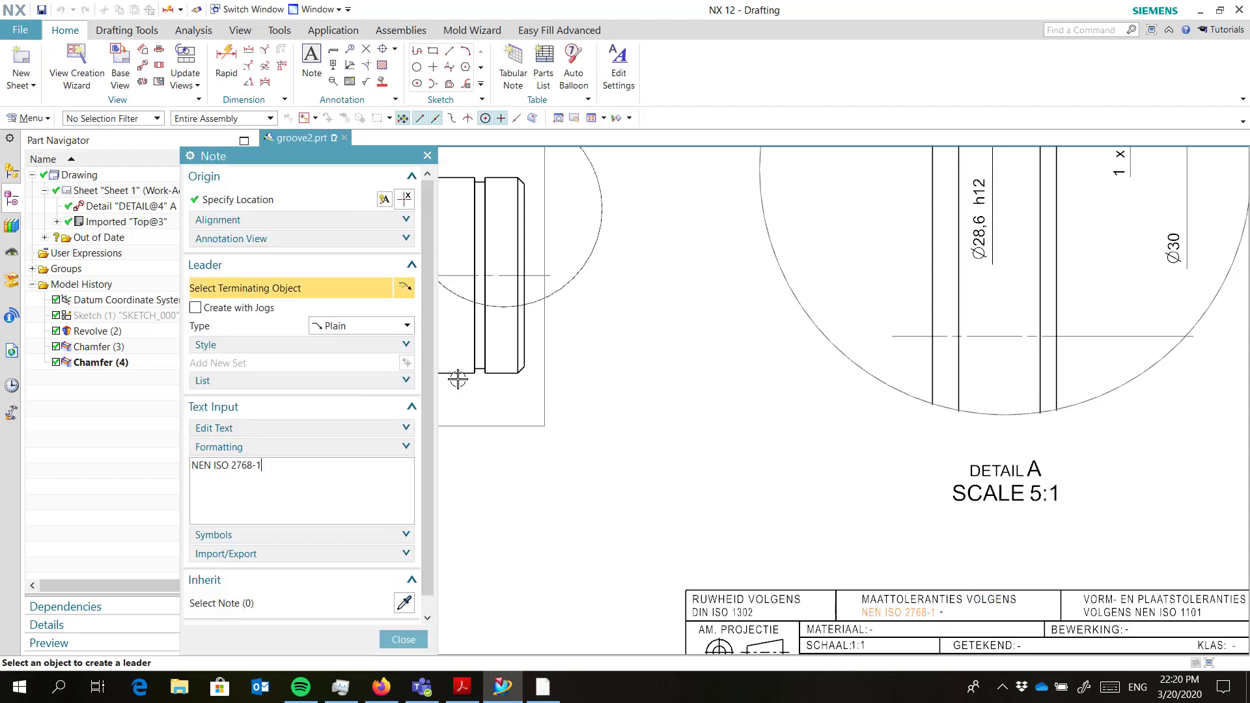
{"action": "middle_click_drag", "start_coordinate": [893, 505], "coordinate": [796, 385]}
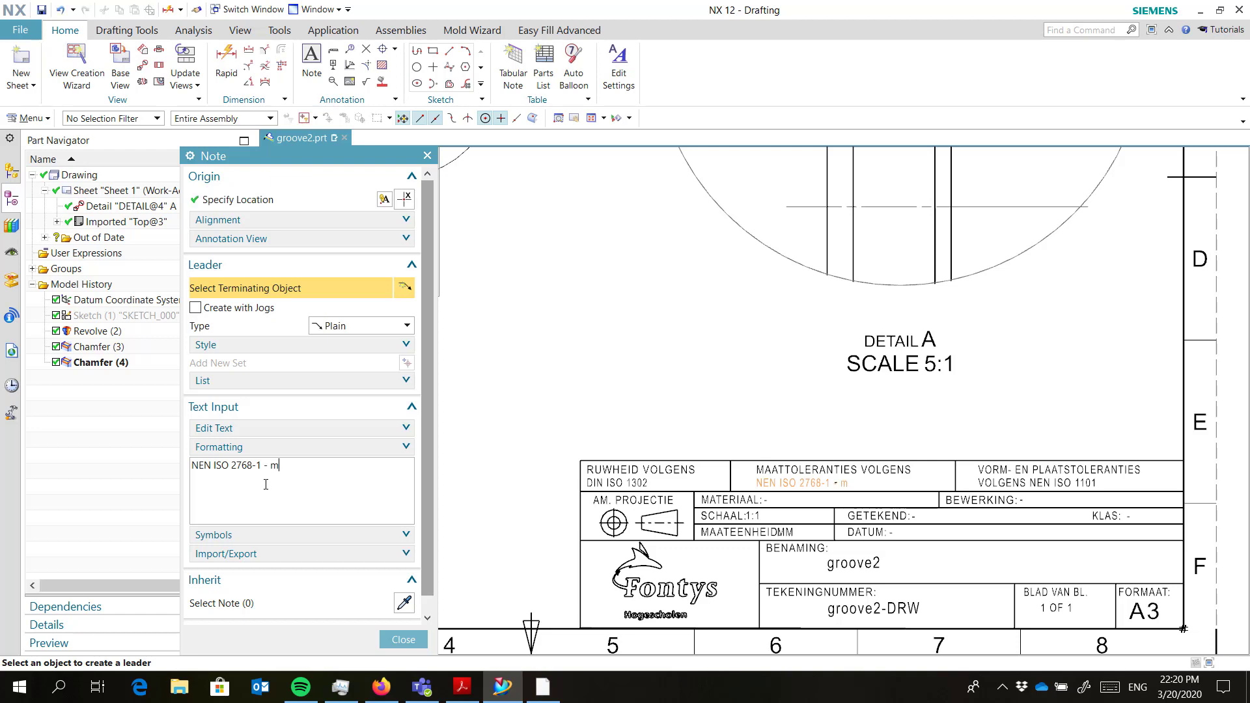
{"action": "left_click", "coordinate": [404, 640]}
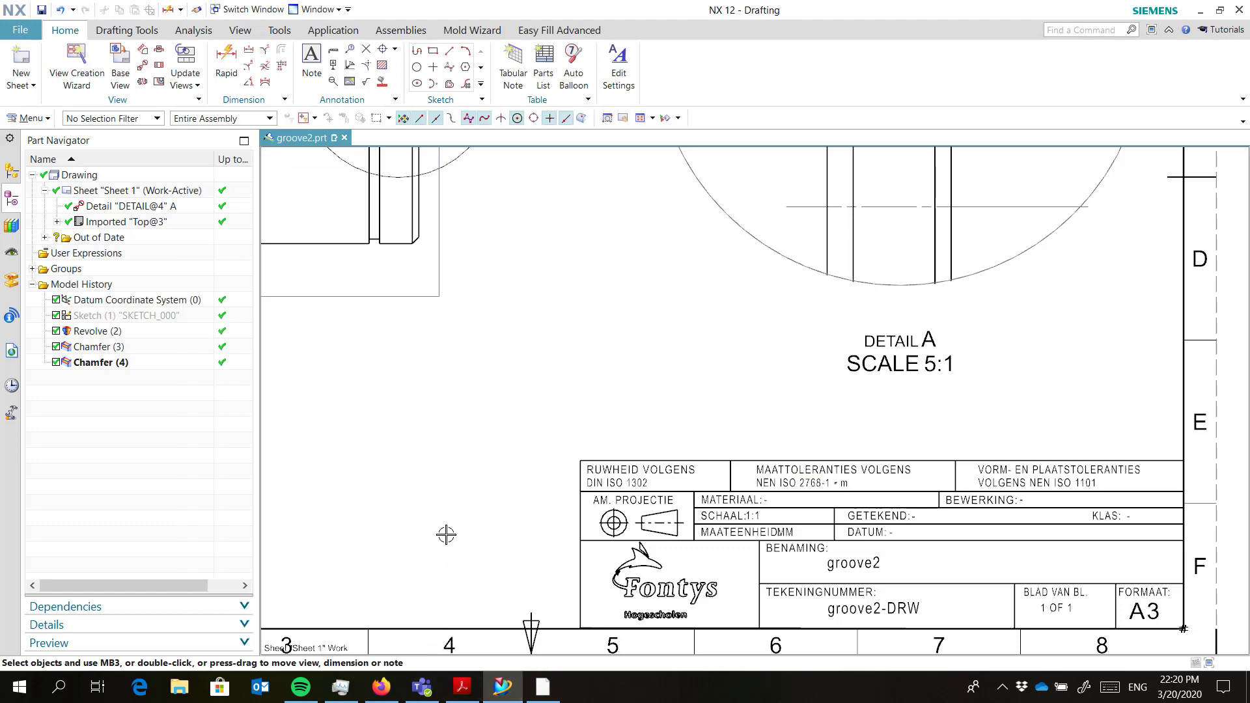
- Replace the sheet scale variables in the title block's SCHAAL note with the fixed text 2:1
{"action": "scroll", "coordinate": [827, 503], "scroll_direction": "up", "scroll_amount": 5}
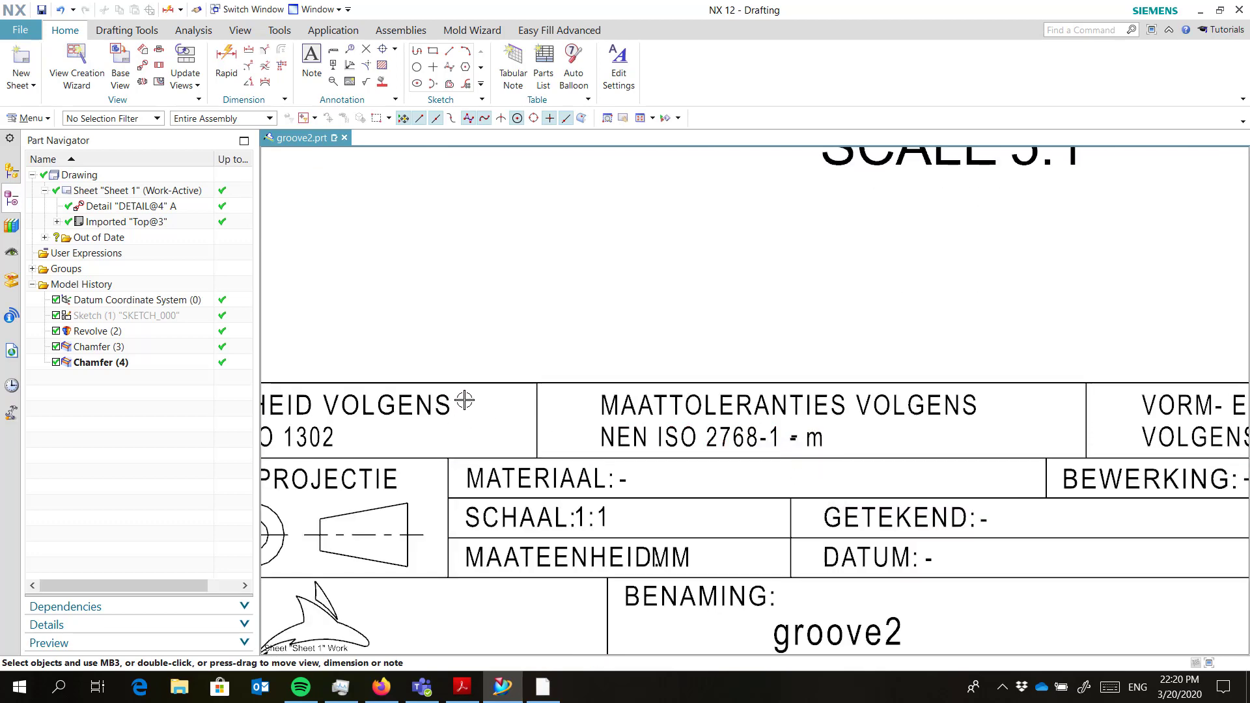
{"action": "scroll", "coordinate": [466, 400], "scroll_direction": "down", "scroll_amount": 8}
{"action": "mouse_move", "coordinate": [413, 338]}
{"action": "middle_mouse_down"}
{"action": "mouse_move", "coordinate": [932, 449]}
{"action": "mouse_move", "coordinate": [962, 470]}
{"action": "middle_mouse_up"}
{"action": "scroll", "coordinate": [962, 470], "scroll_direction": "up", "scroll_amount": 4}
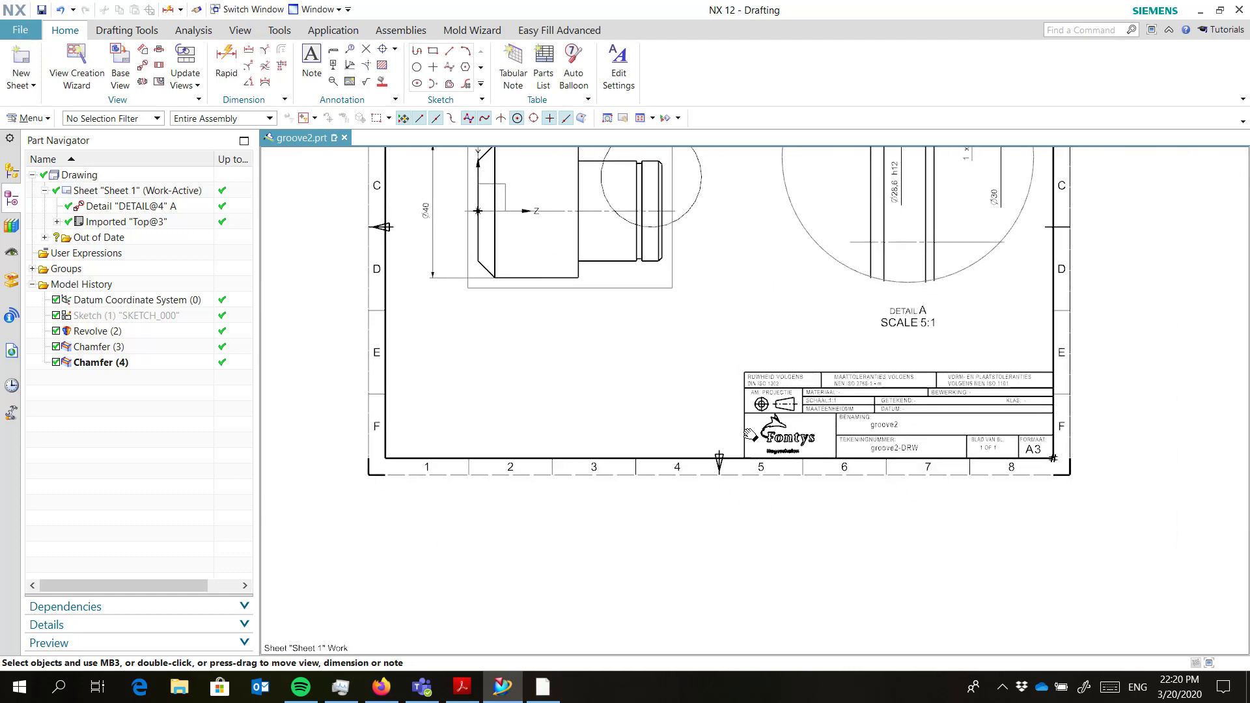
{"action": "scroll", "coordinate": [837, 407], "scroll_direction": "up", "scroll_amount": 2}
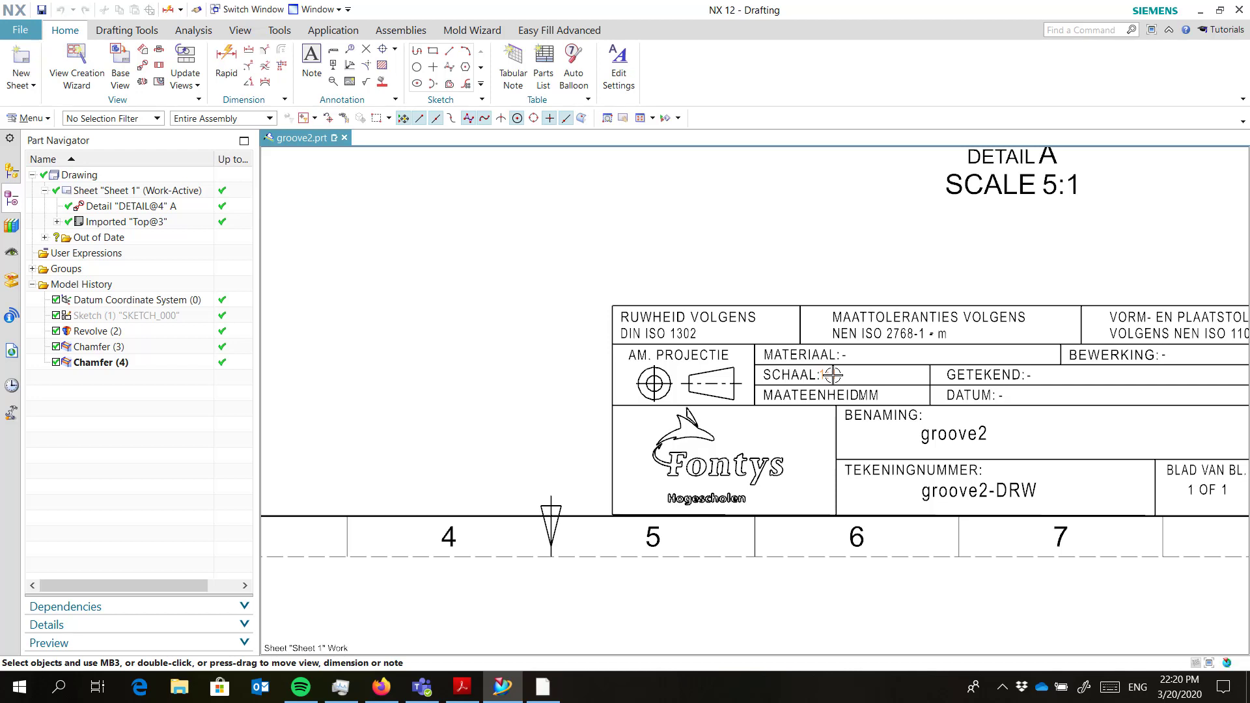
{"action": "double_click", "coordinate": [833, 375]}
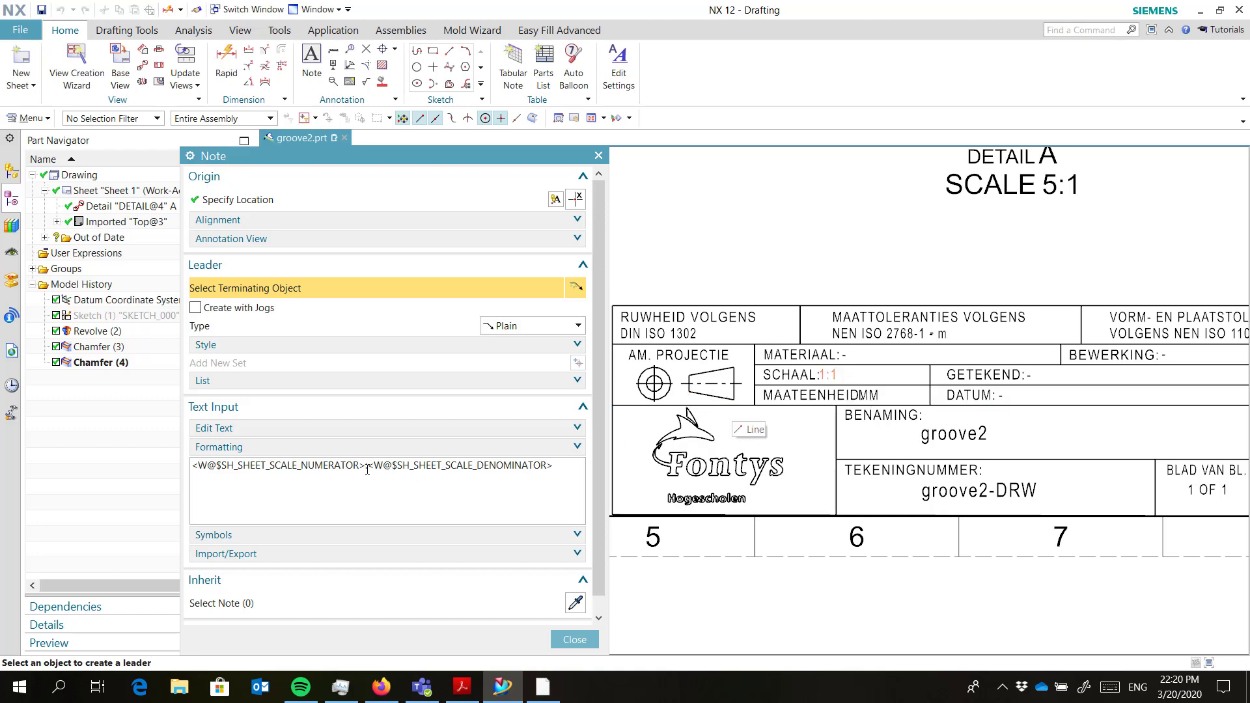
{"action": "left_click_drag", "start_coordinate": [360, 467], "coordinate": [201, 455]}
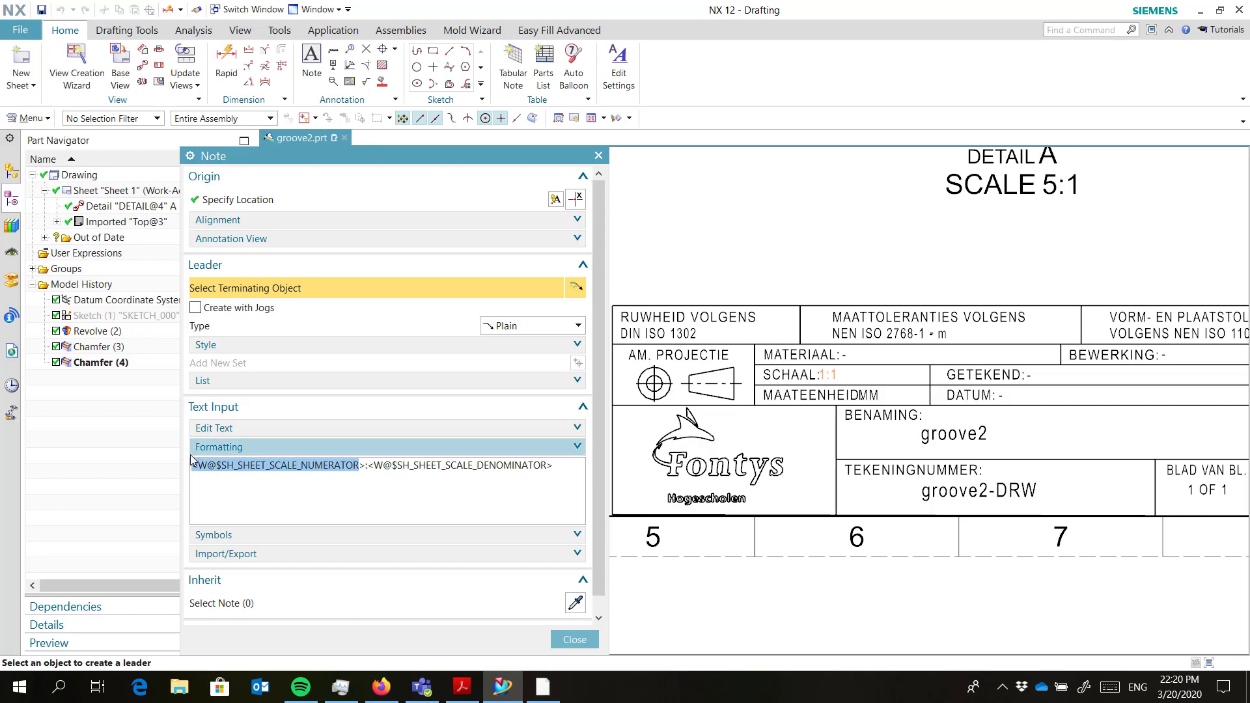
{"action": "type", "text": "2"}
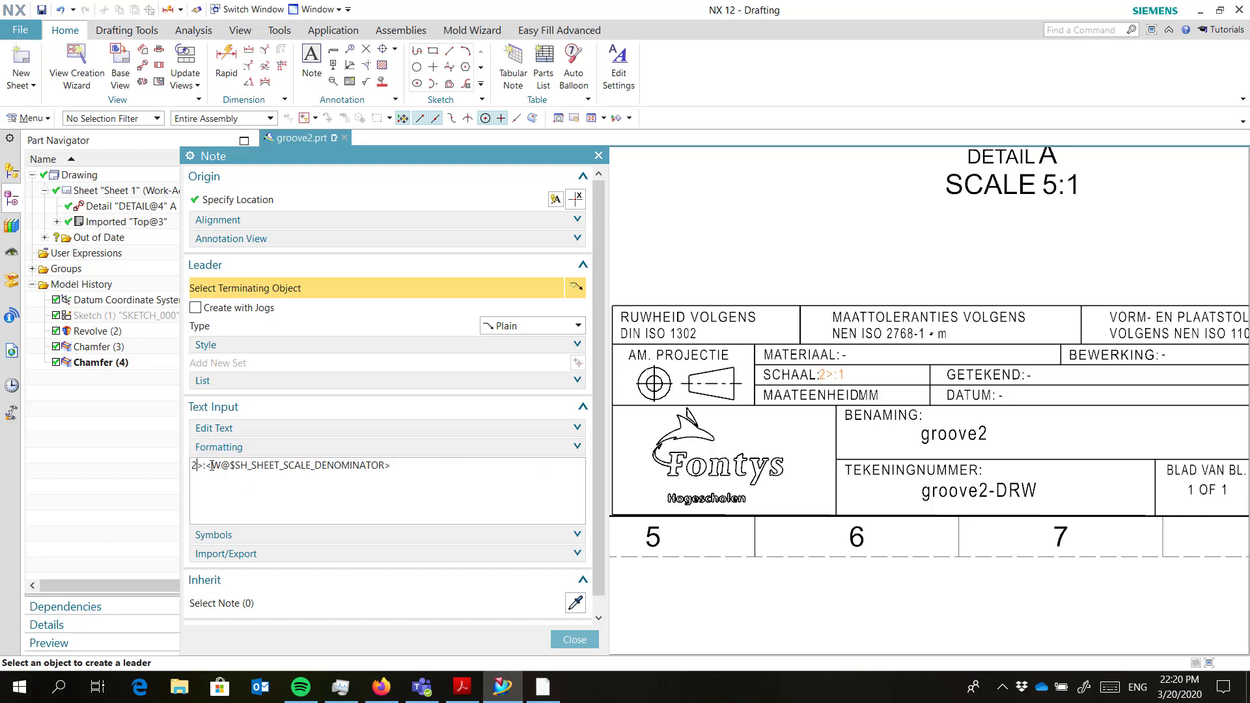
{"action": "key", "text": "Delete"}
{"action": "key", "text": "Delete"}
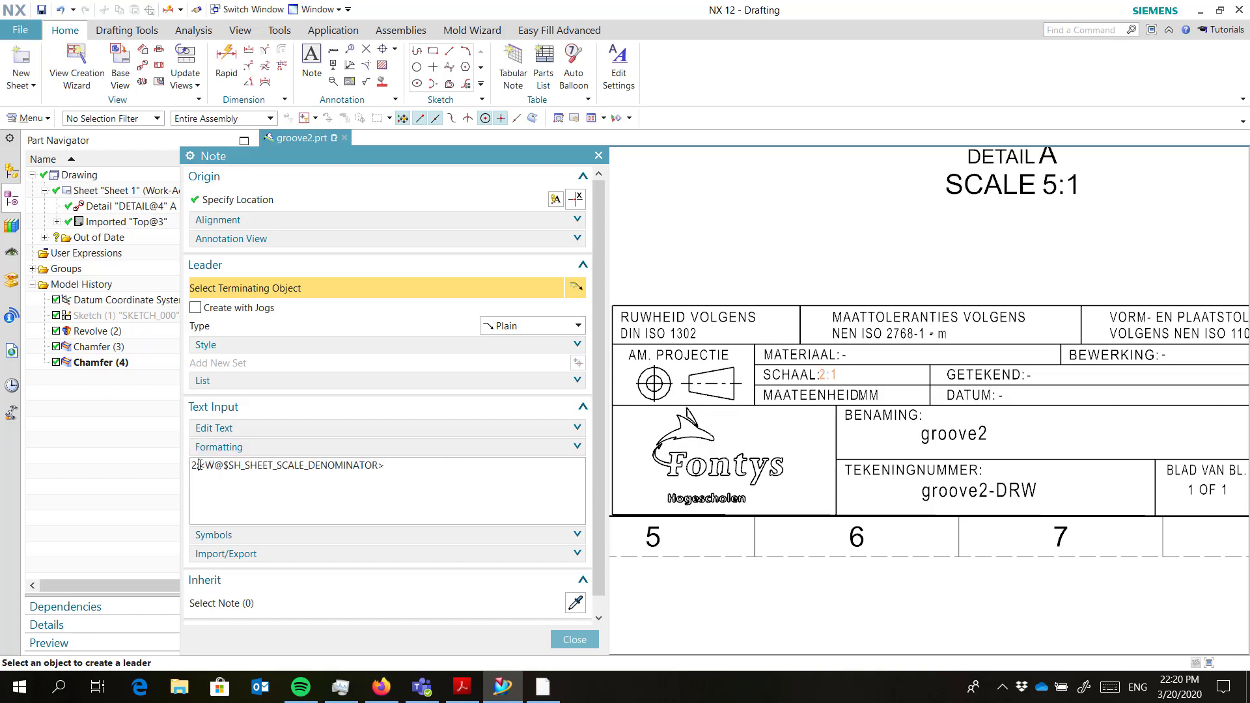
{"action": "key", "text": "Delete"}
{"action": "type", "text": "1"}
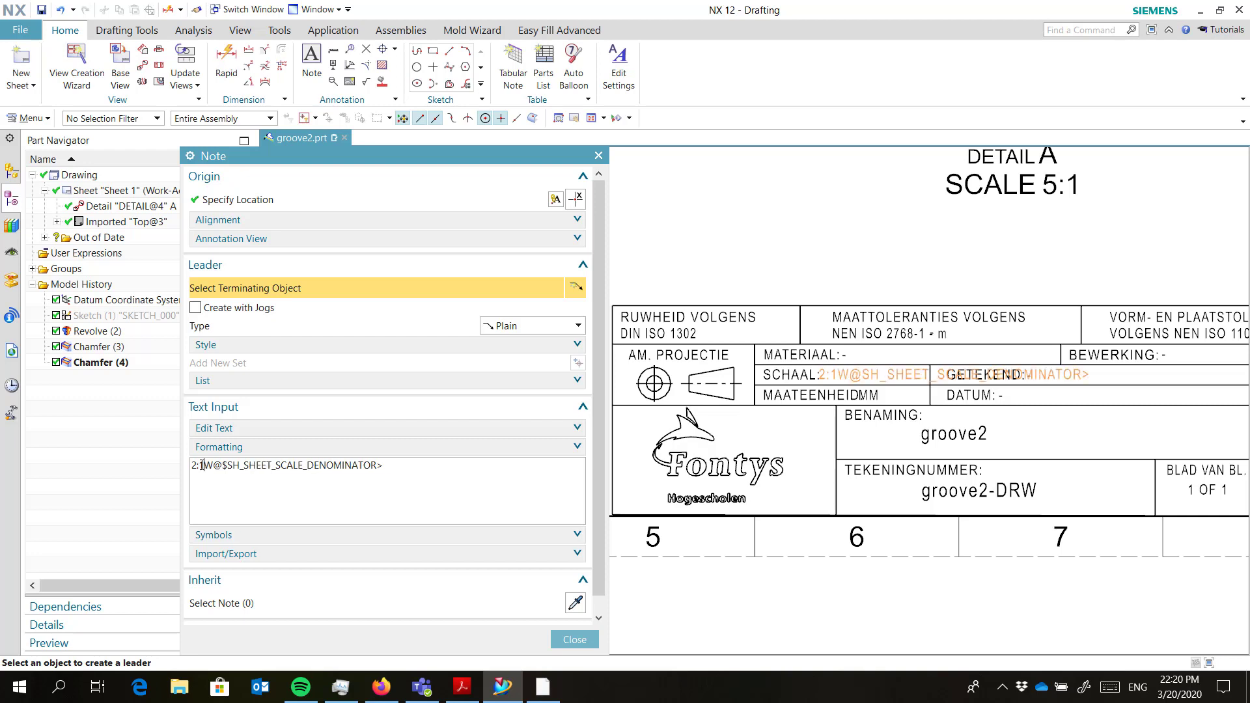
{"action": "key", "text": "Delete"}
{"action": "key", "text": "Delete"}
{"action": "key", "text": "Delete"}
{"action": "key", "text": "Delete"}
{"action": "key", "text": "Delete"}
{"action": "key", "text": "Delete"}
{"action": "key", "text": "Delete"}
{"action": "key", "text": "Delete"}
{"action": "key", "text": "Delete"}
{"action": "key", "text": "Delete"}
{"action": "key", "text": "Delete"}
{"action": "key", "text": "Delete"}
{"action": "key", "text": "Delete"}
{"action": "key", "text": "Delete"}
{"action": "key", "text": "Delete"}
{"action": "key", "text": "Delete"}
{"action": "key", "text": "Delete"}
{"action": "key", "text": "Delete"}
{"action": "key", "text": "Delete"}
{"action": "key", "text": "Delete"}
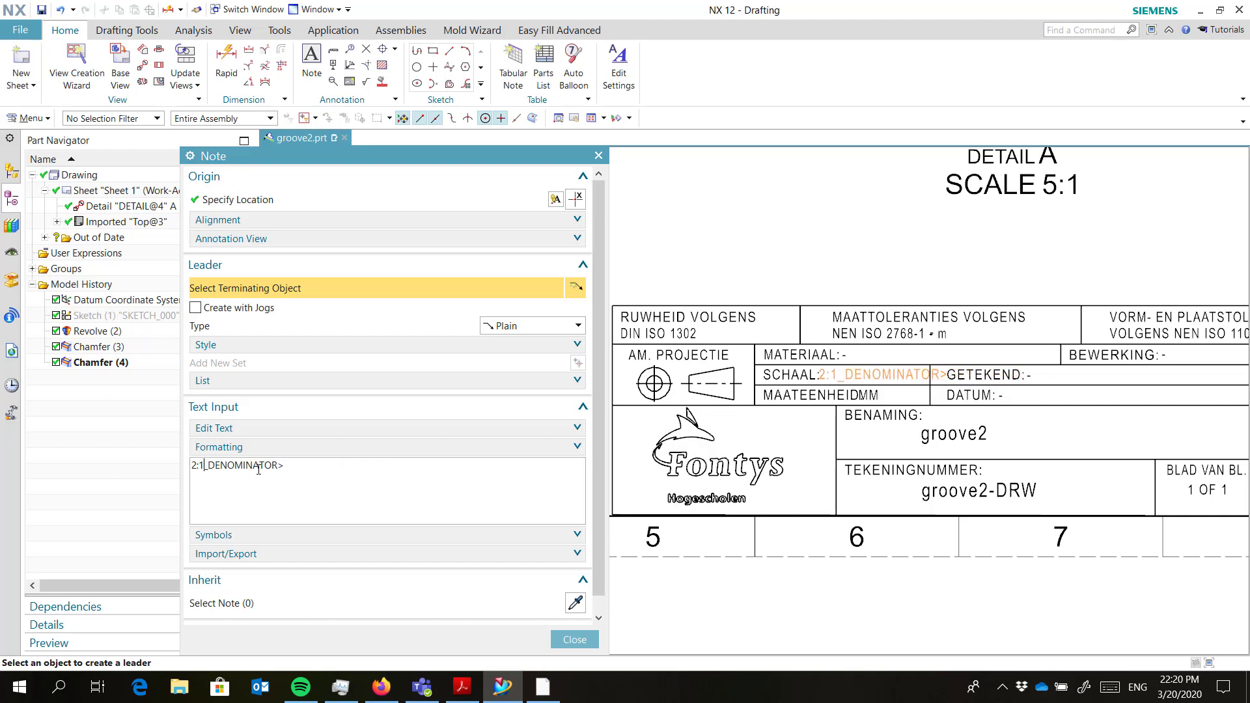
{"action": "key", "text": "Delete"}
{"action": "key", "text": "Delete"}
{"action": "key", "text": "Delete"}
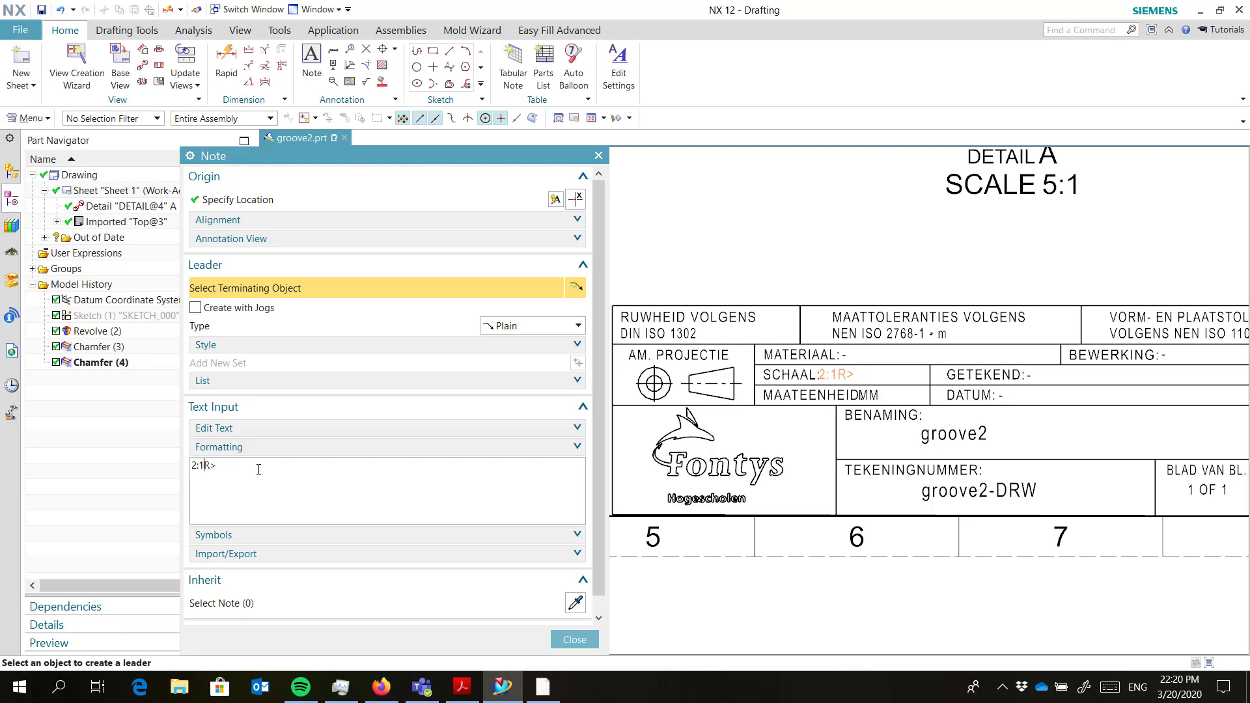
{"action": "left_click", "coordinate": [570, 640]}
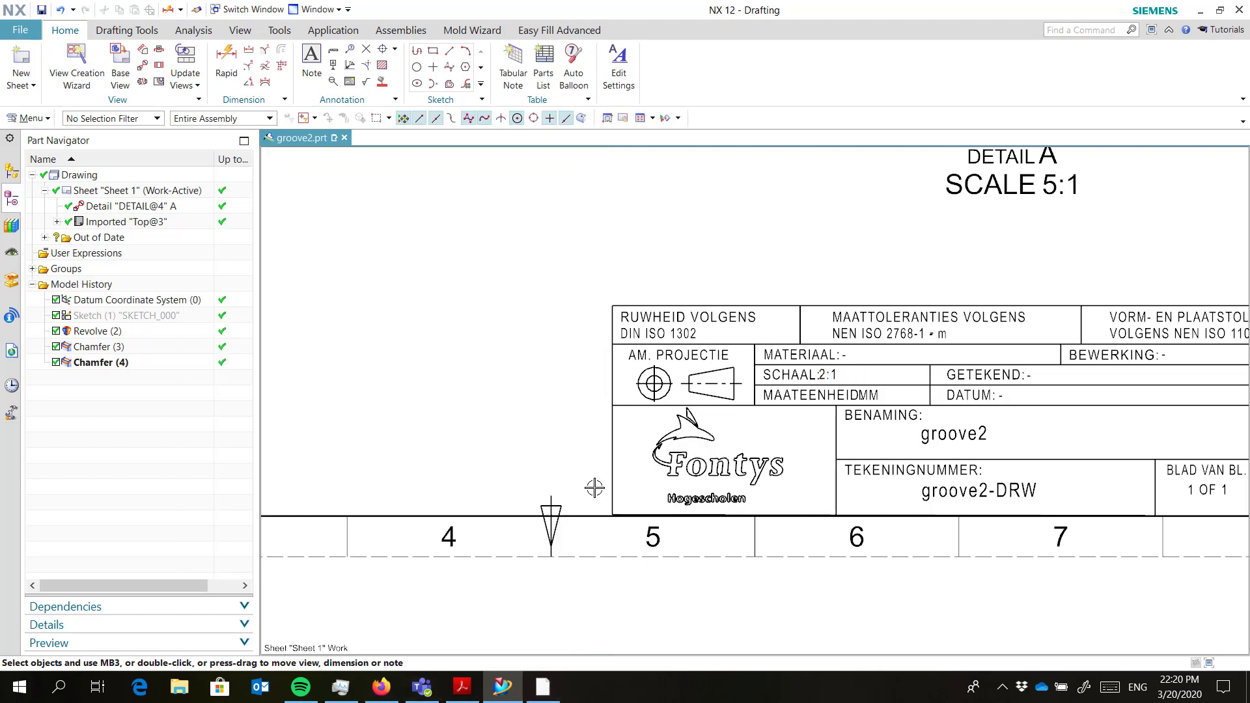
- Edit the large section's diameter dimension in the main view to have a bilateral tolerance of +0.2 and -0.1
{"action": "scroll", "coordinate": [595, 487], "scroll_direction": "down", "scroll_amount": 2}
{"action": "scroll", "coordinate": [555, 352], "scroll_direction": "down", "scroll_amount": 3}
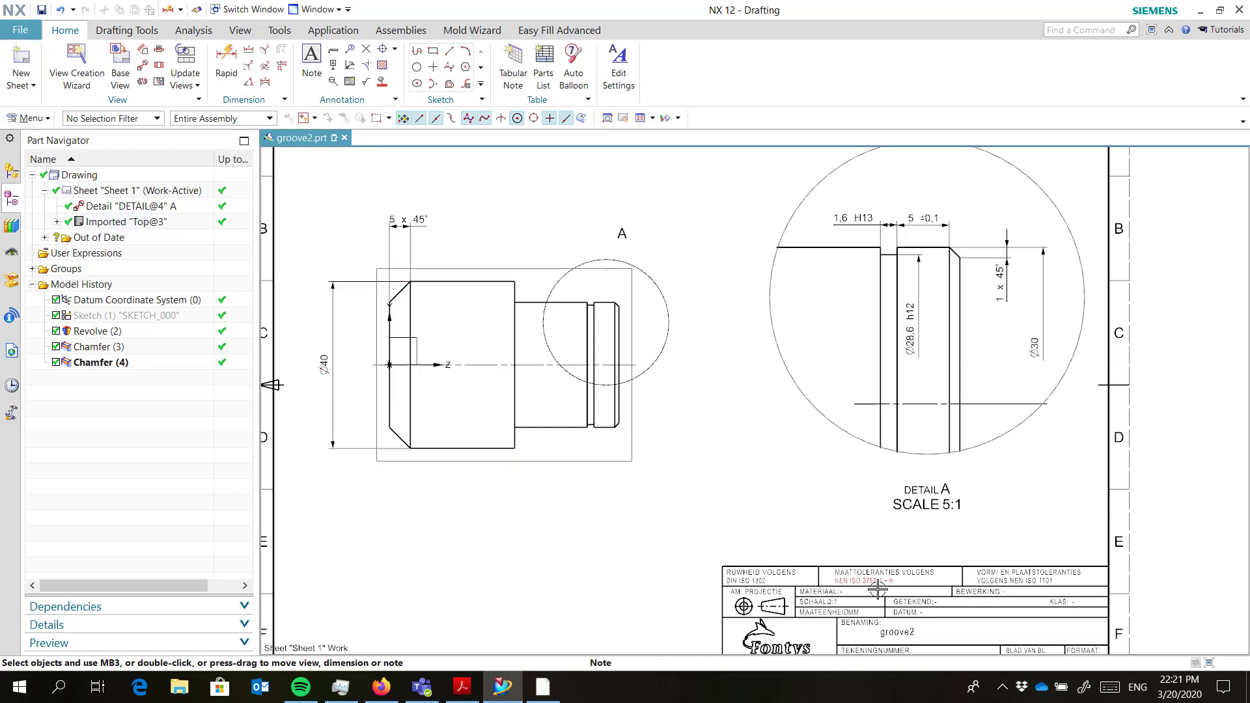
{"action": "left_click", "coordinate": [324, 362]}
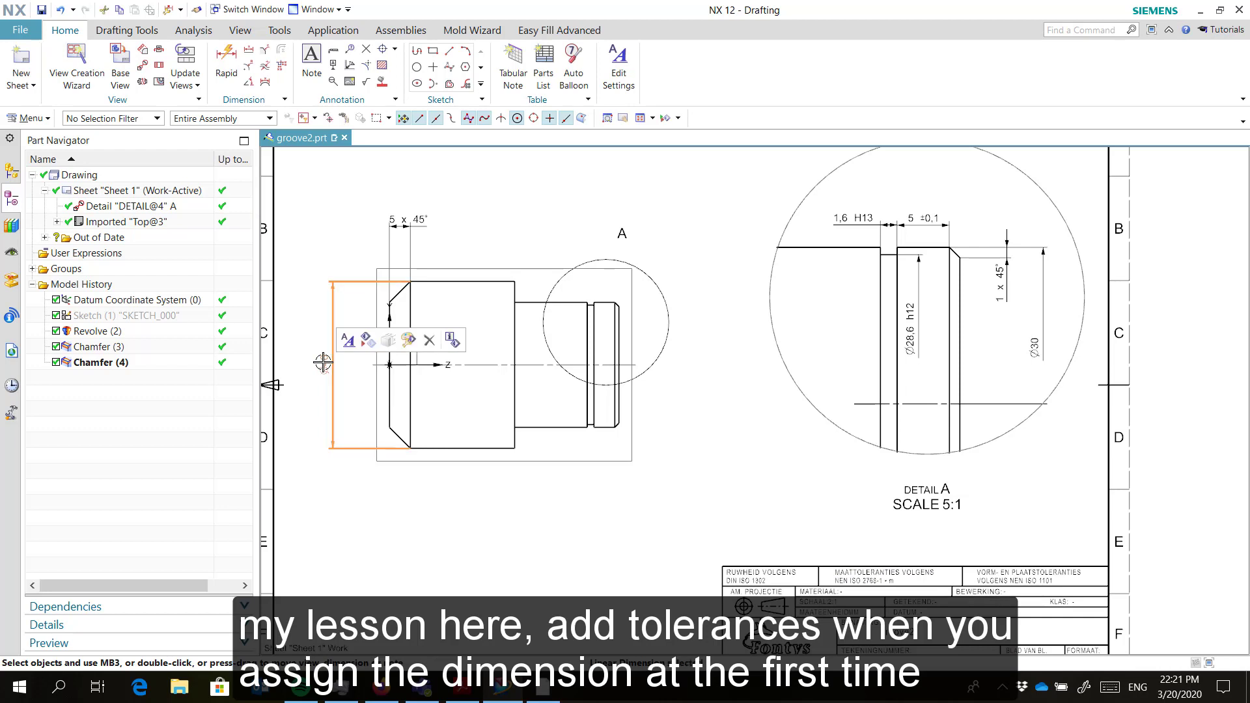
{"action": "scroll", "coordinate": [323, 362], "scroll_direction": "down", "scroll_amount": 5}
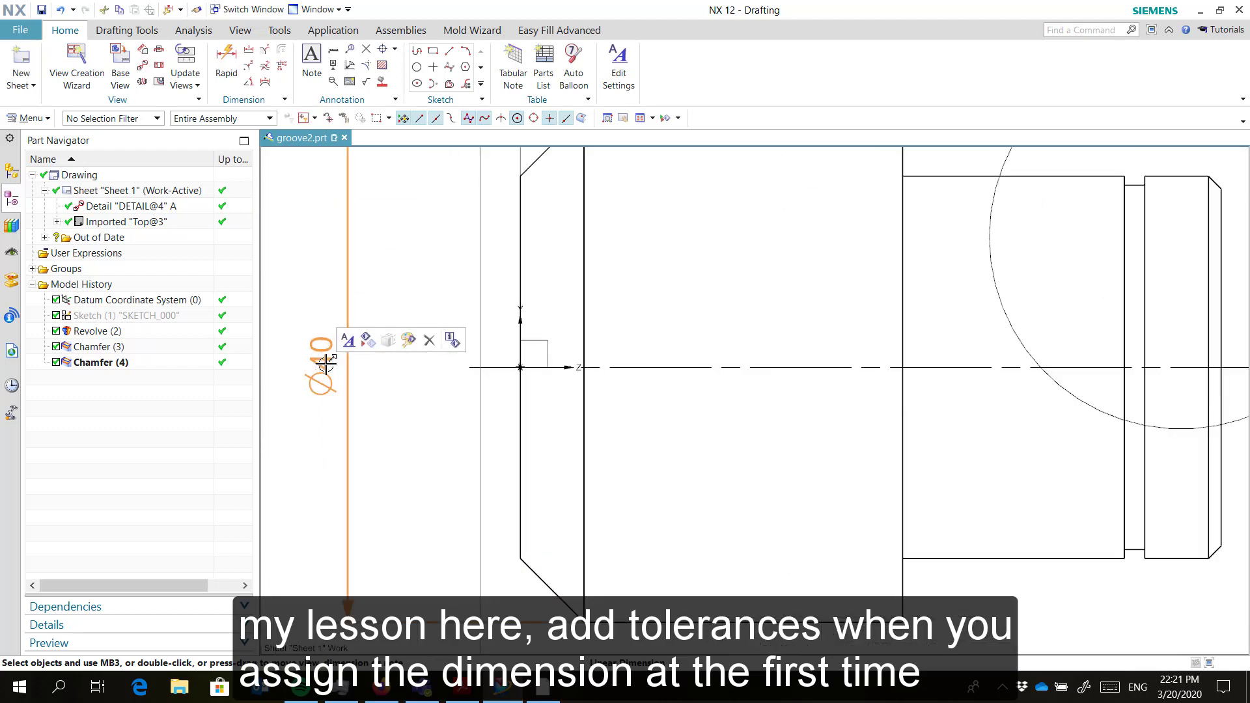
{"action": "left_click", "coordinate": [323, 358]}
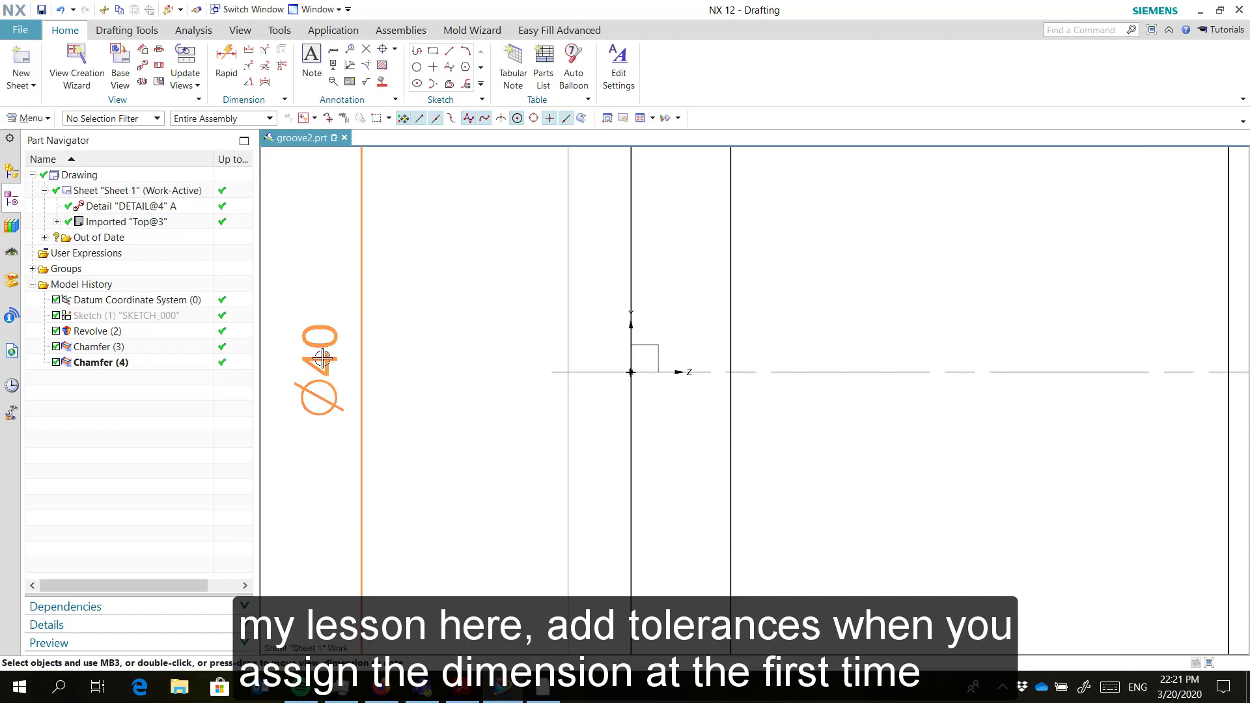
{"action": "right_click", "coordinate": [323, 358]}
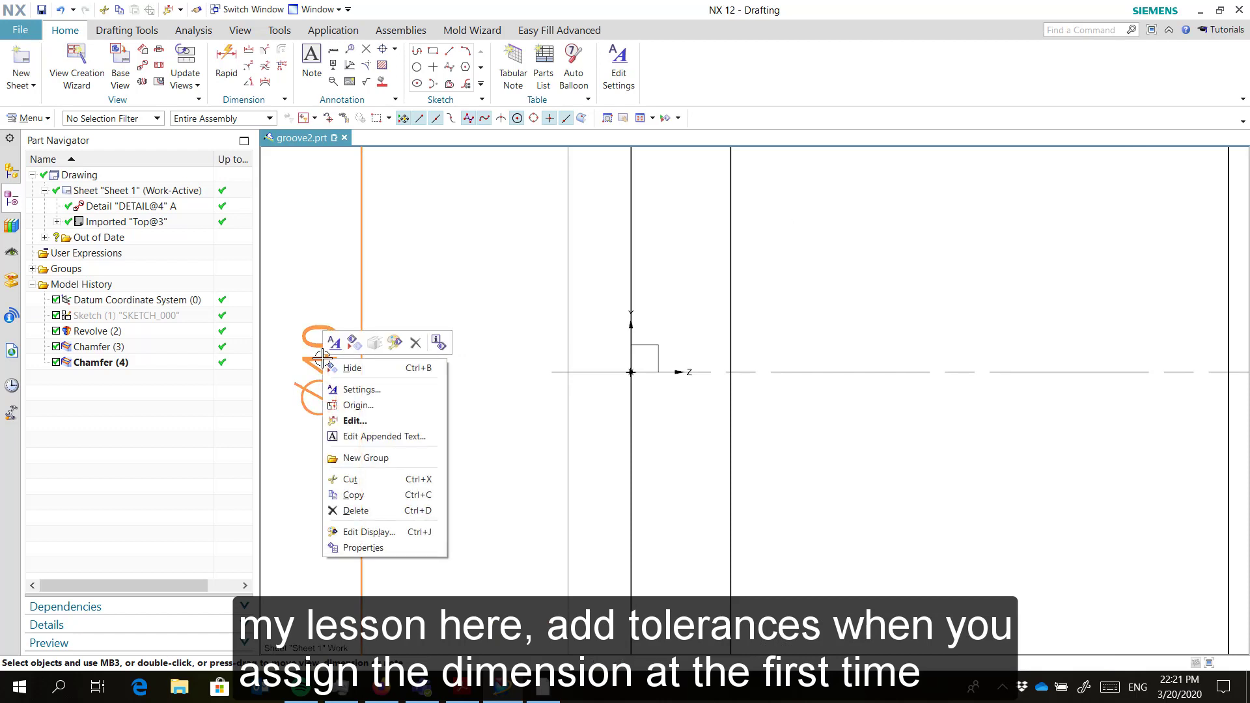
{"action": "left_click", "coordinate": [352, 421]}
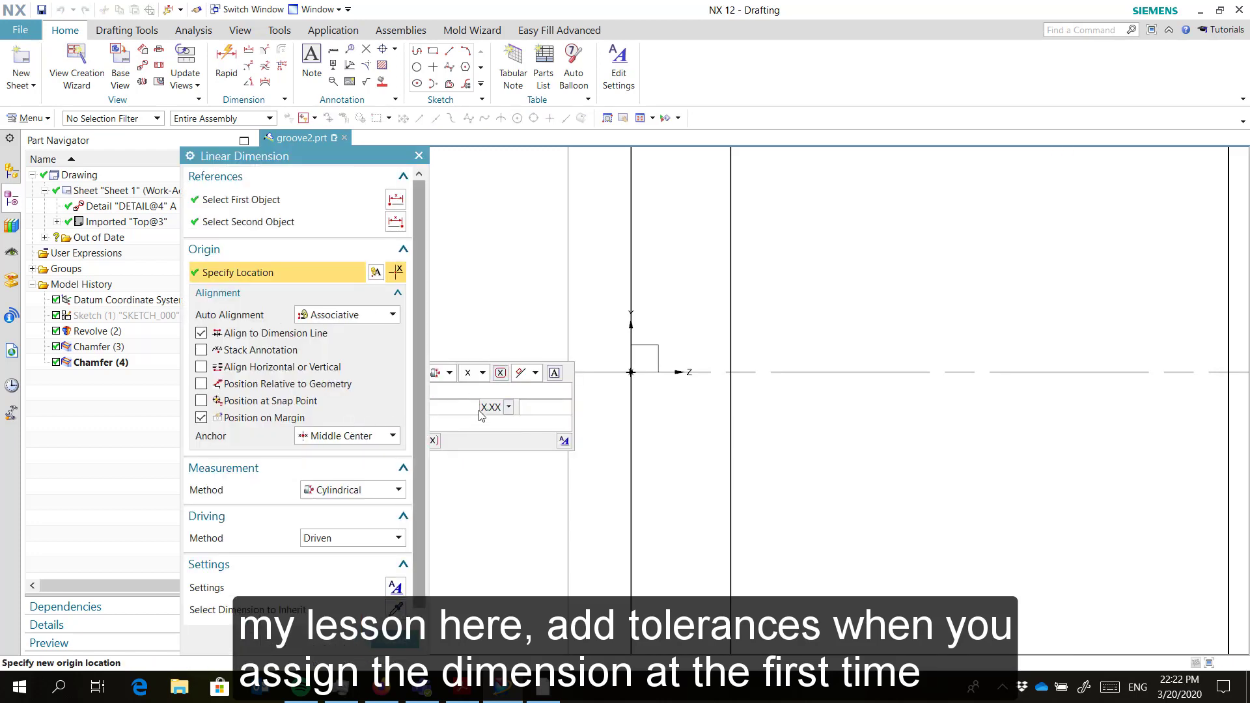
{"action": "left_click", "coordinate": [483, 372]}
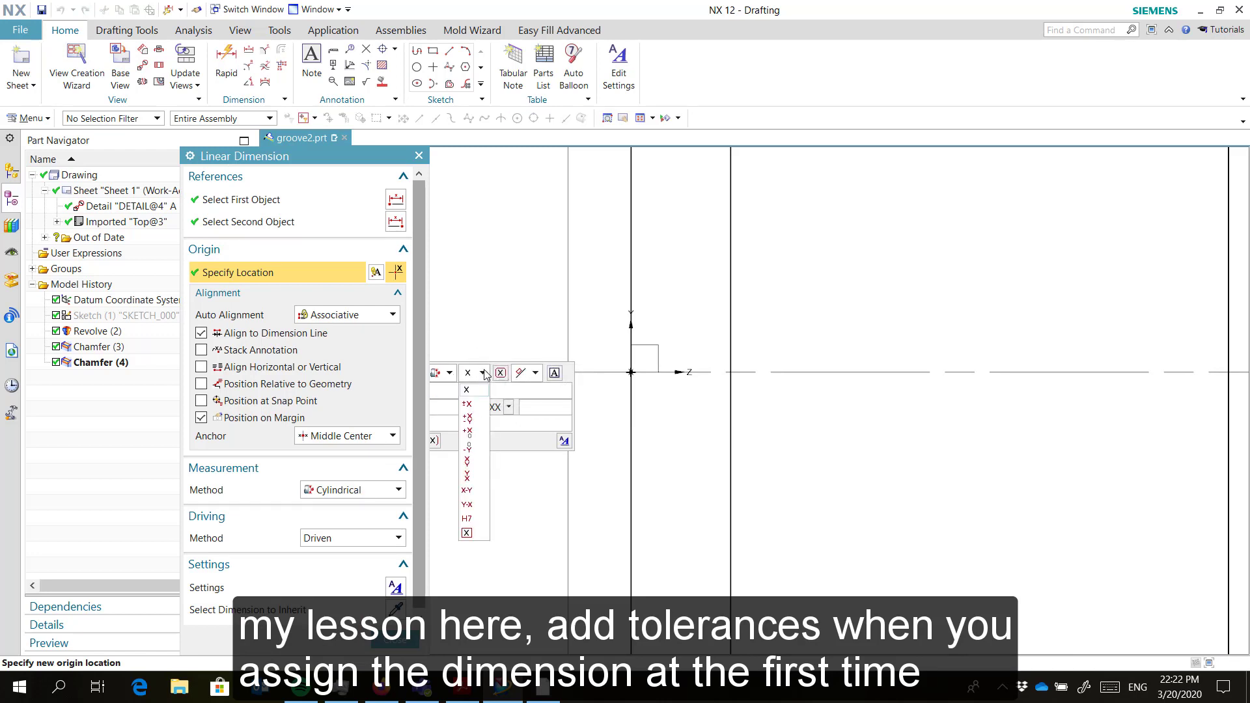
{"action": "left_click", "coordinate": [477, 418]}
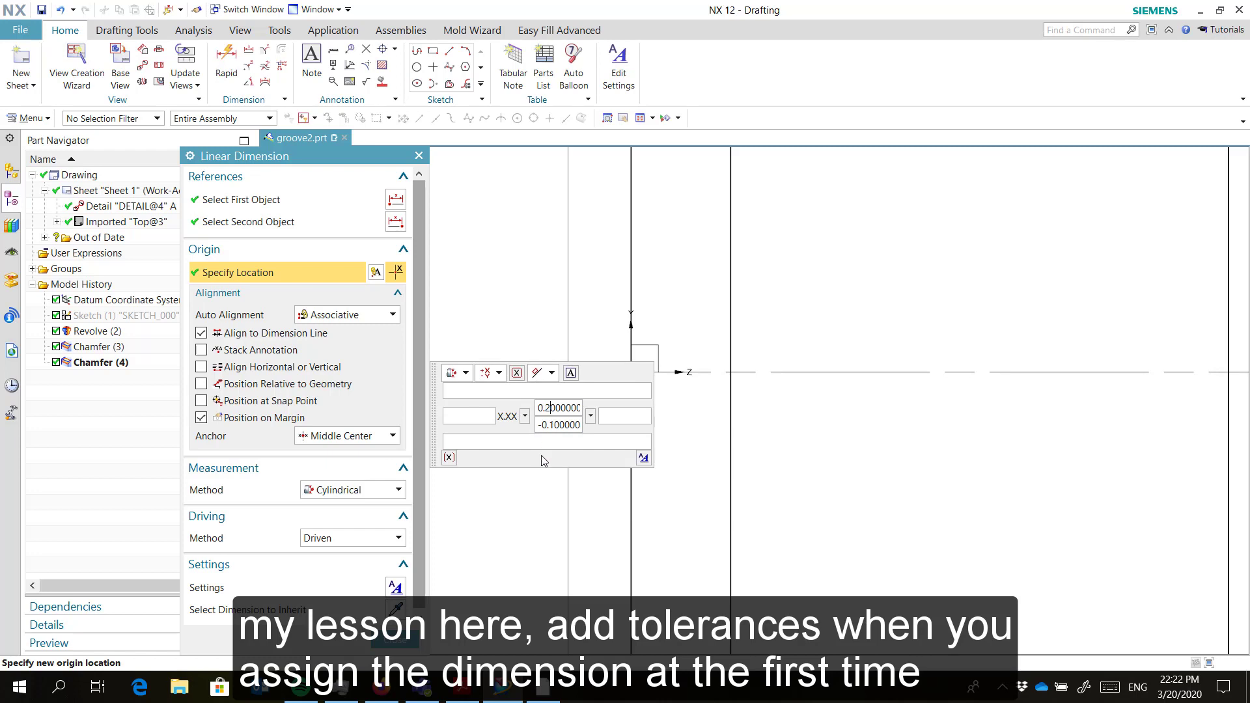
{"action": "left_click", "coordinate": [398, 644]}
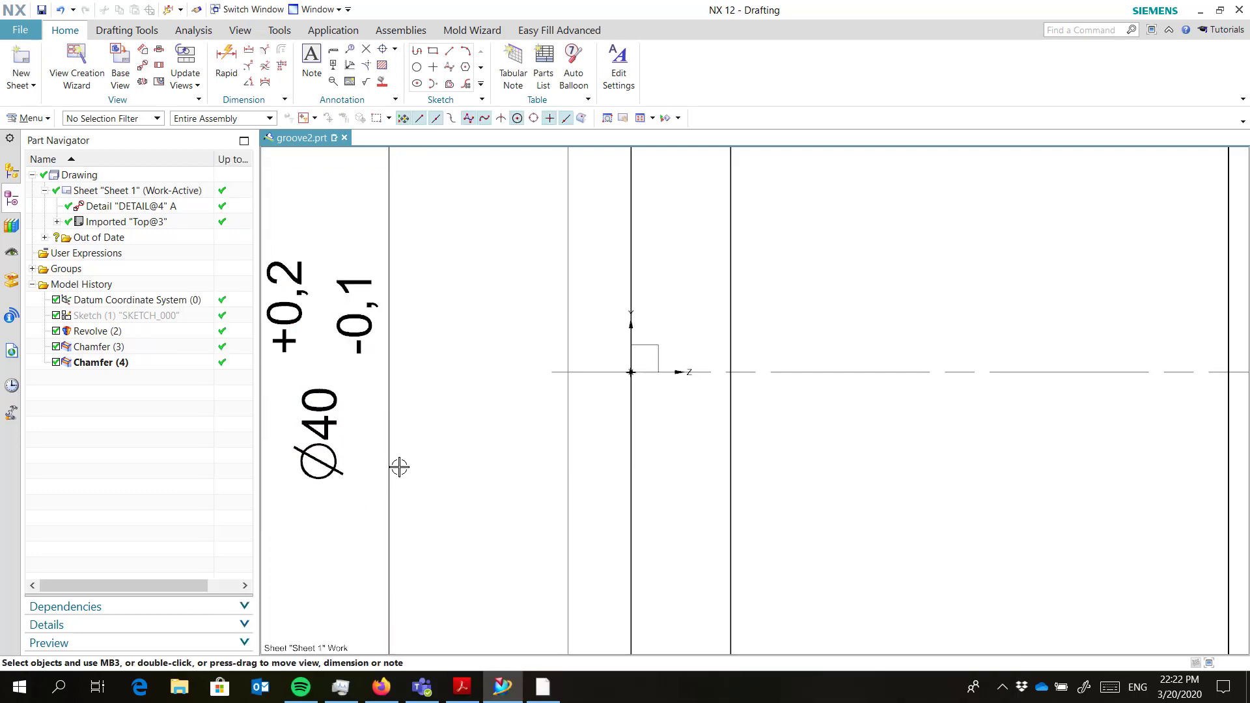
- Hide all coordinate systems in the drawing using Show and Hide
{"action": "scroll", "coordinate": [443, 483], "scroll_direction": "up", "scroll_amount": 3}
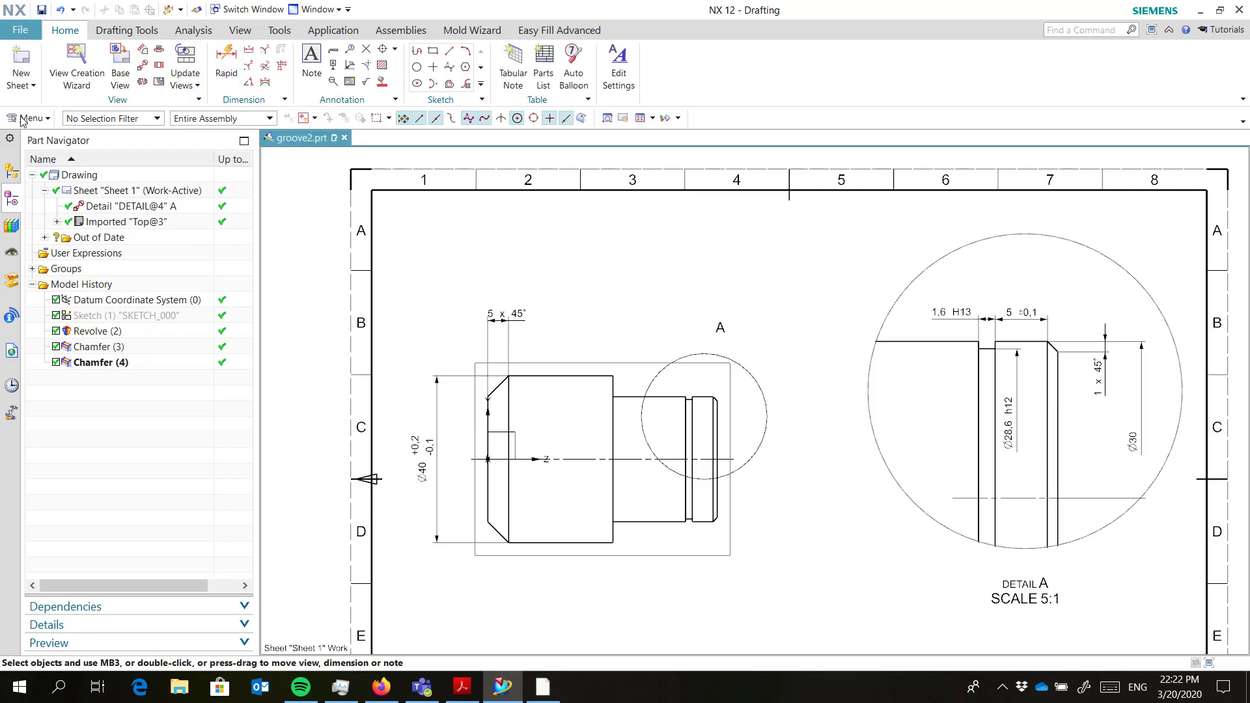
{"action": "left_click", "coordinate": [238, 33]}
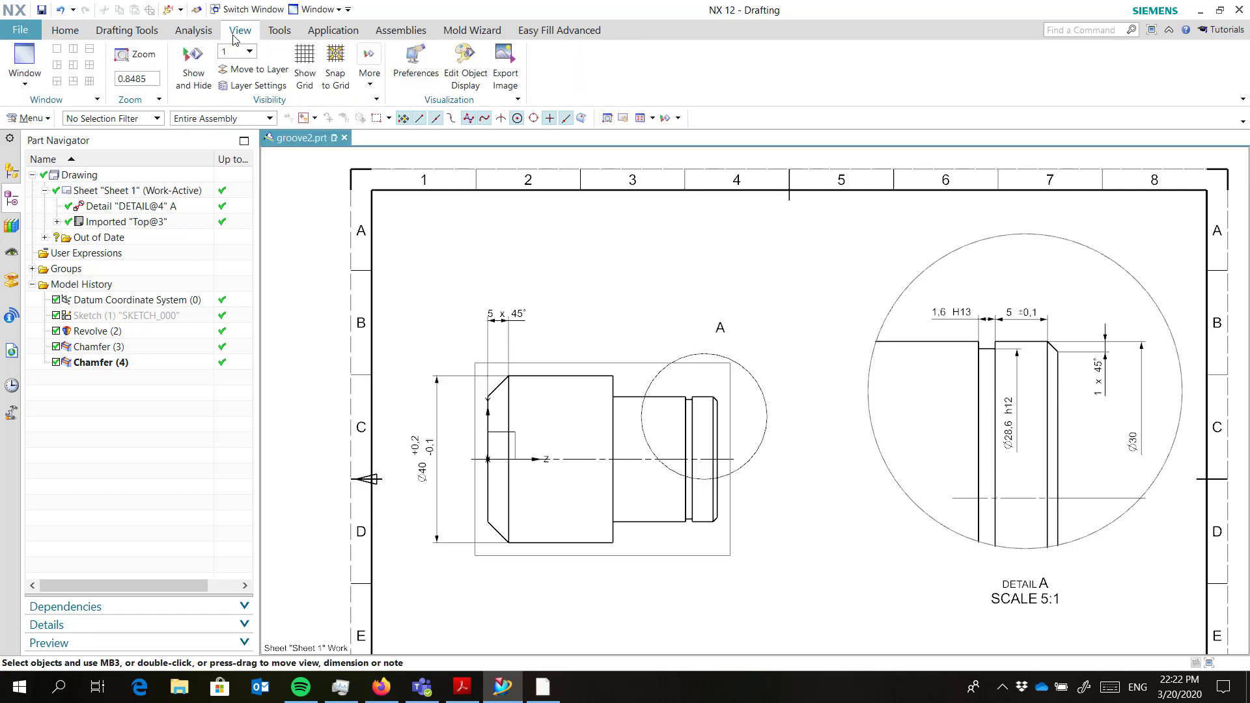
{"action": "left_click", "coordinate": [200, 62]}
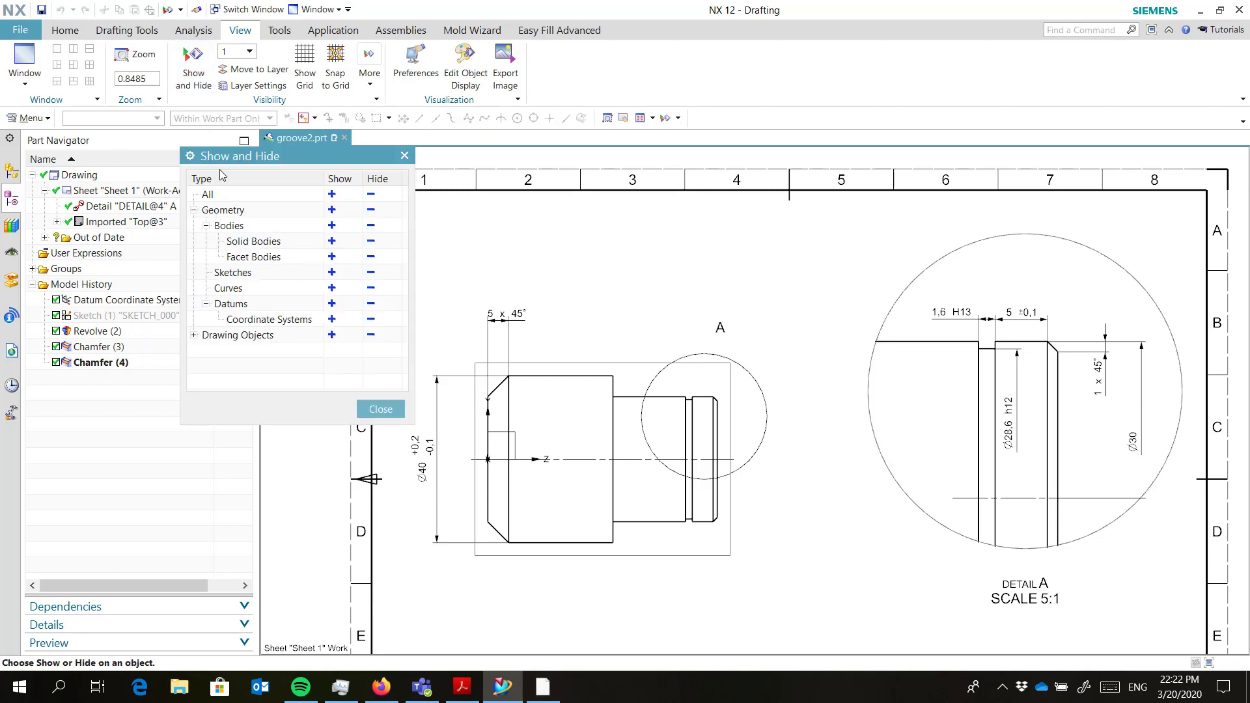
{"action": "left_click", "coordinate": [379, 323]}
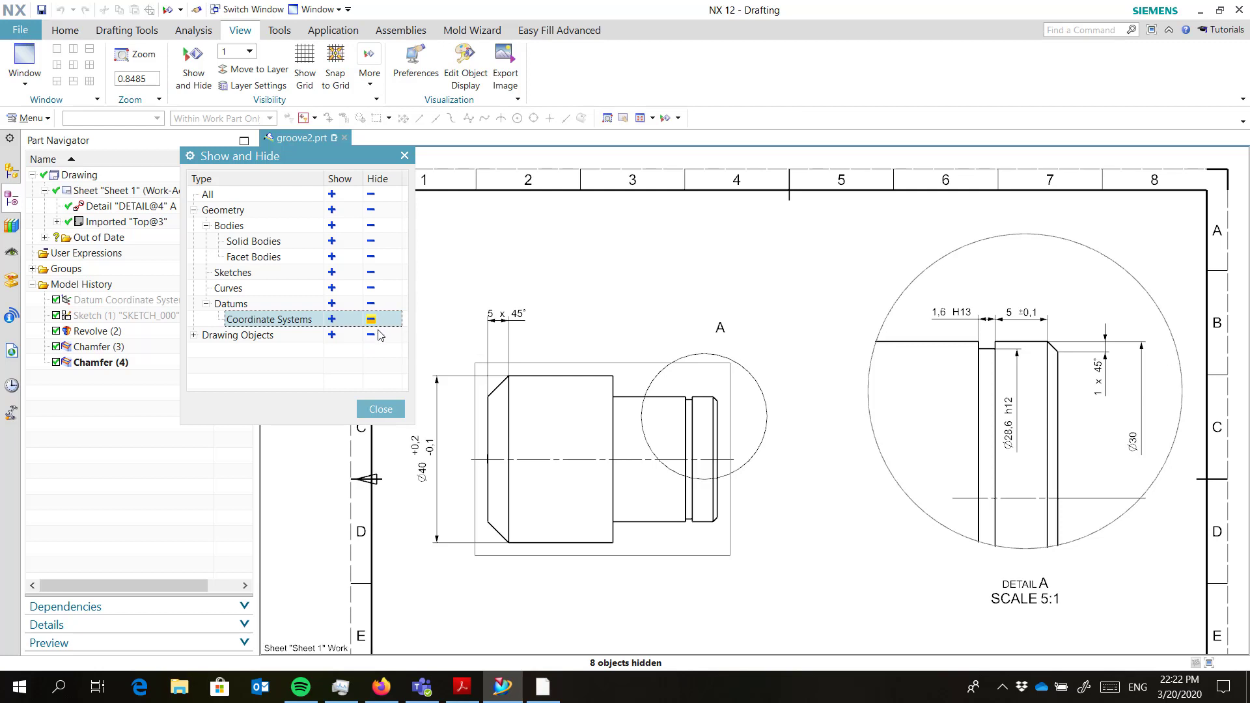
{"action": "left_click", "coordinate": [376, 415]}
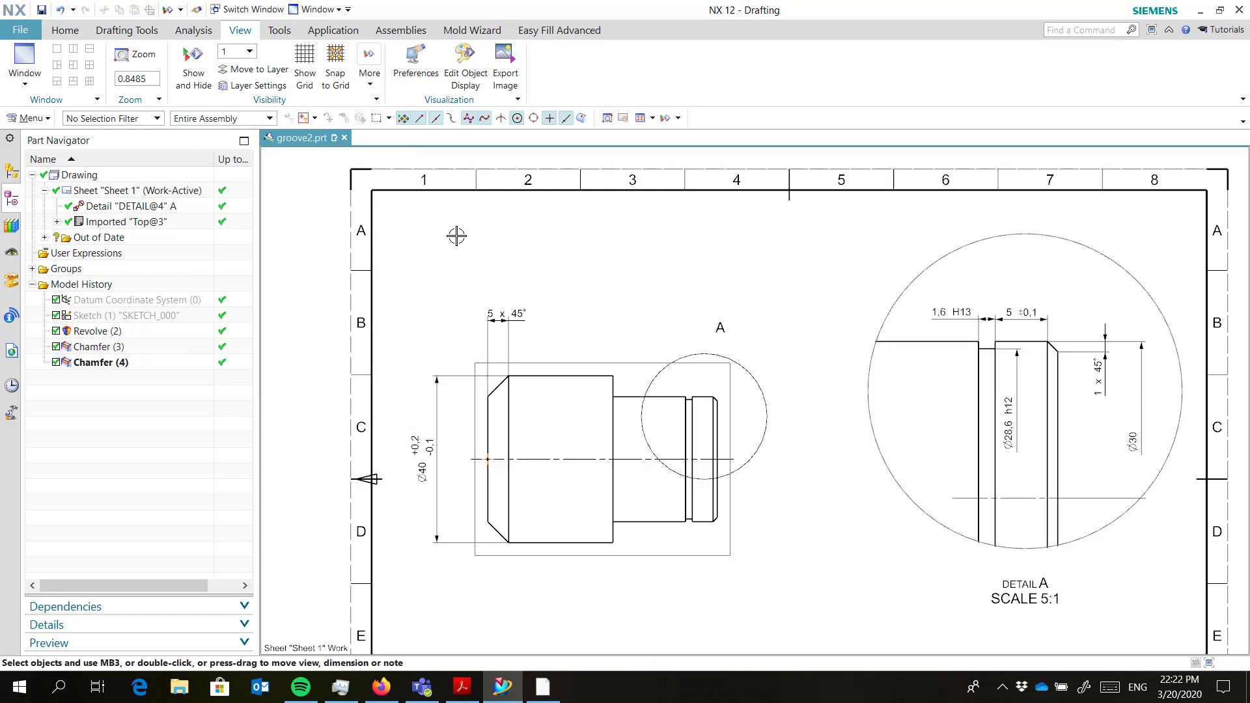
{"action": "key", "text": "ctrl+shift+k"}
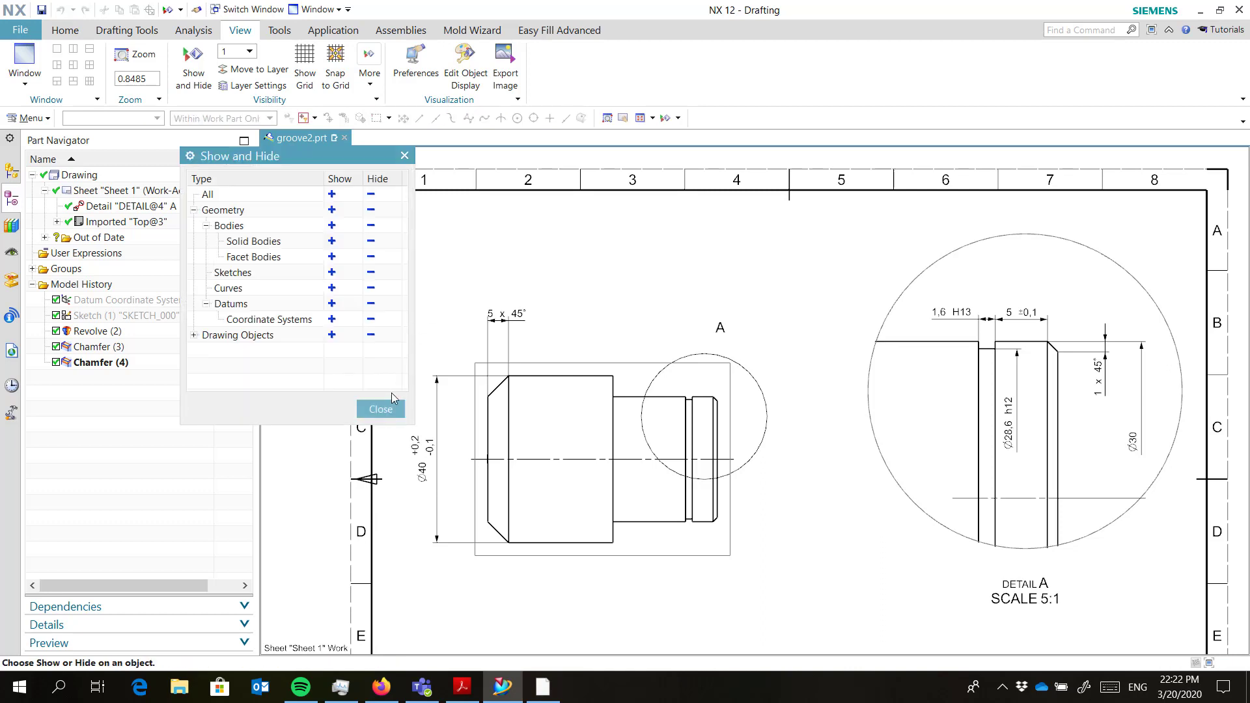
{"action": "left_click", "coordinate": [378, 409]}
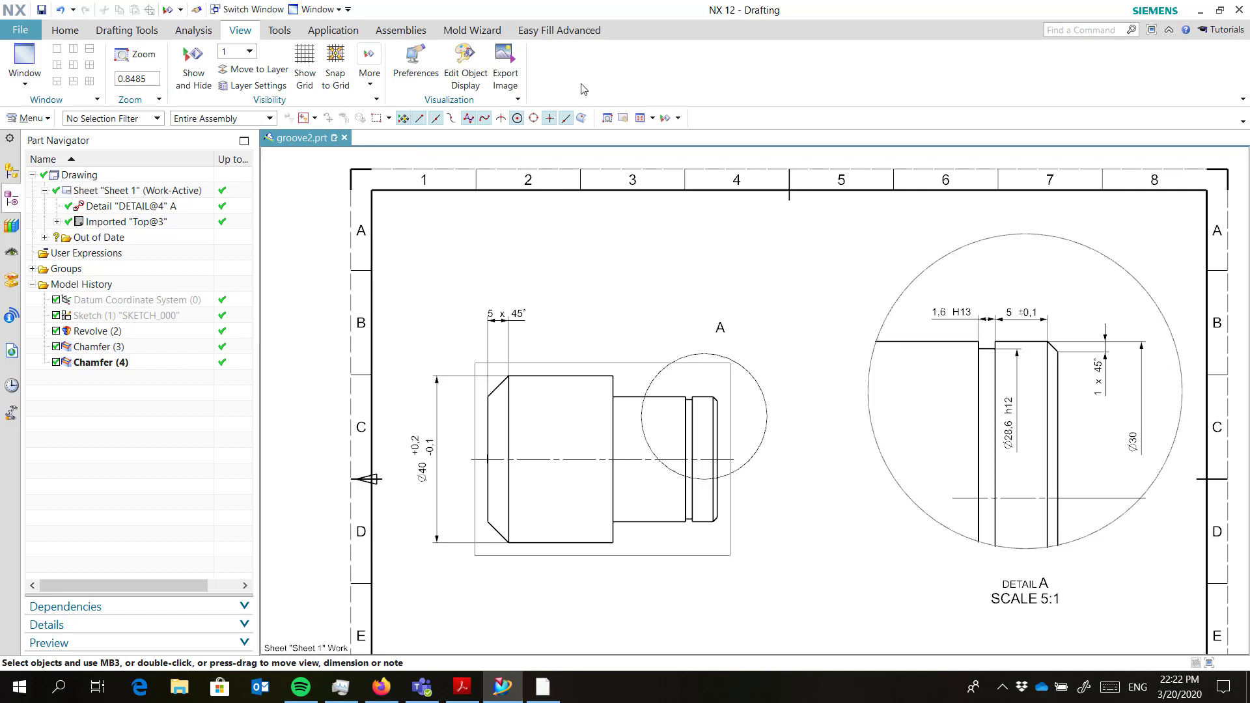